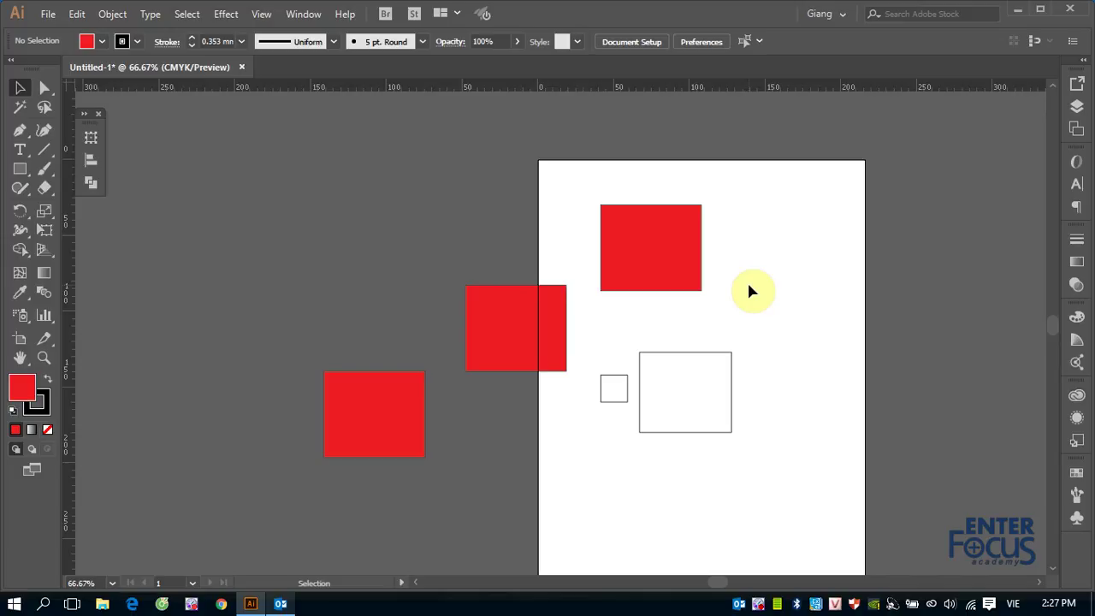
Step: Delete all the rectangles and centre the empty artboard in view
mouse_move(199, 147)
left_mouse_down()
mouse_move(733, 431)
mouse_move(757, 467)
left_mouse_up()
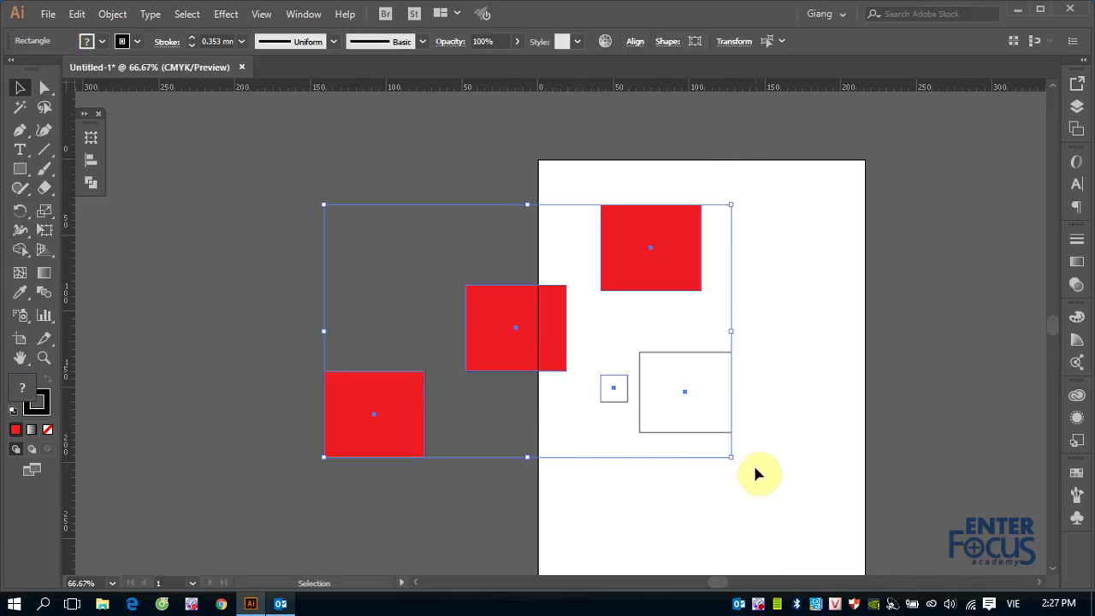
key("Delete")
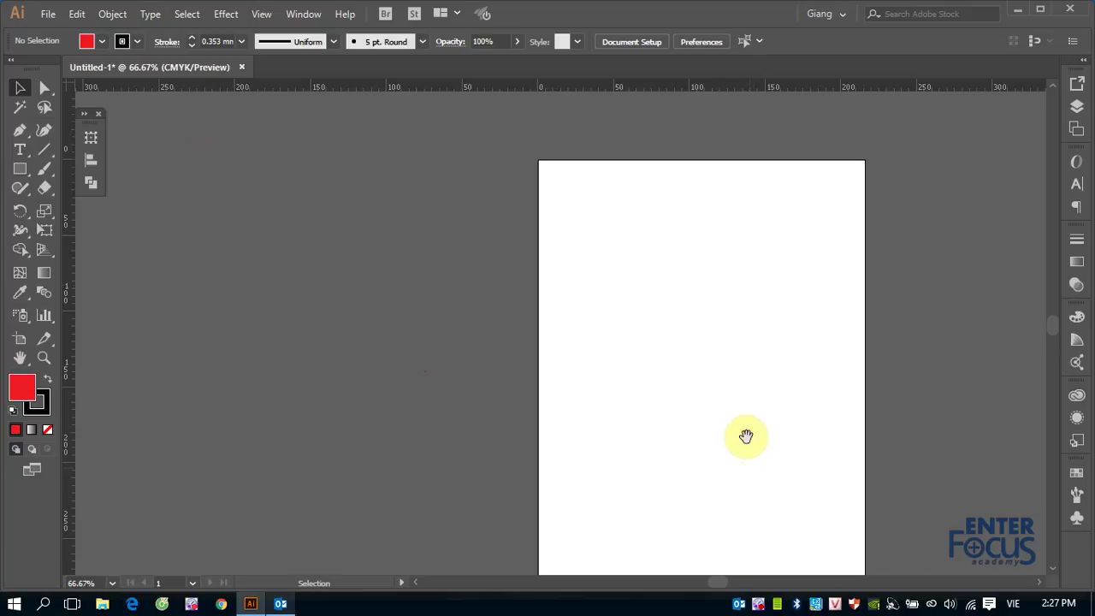
left_click_drag(746, 435, 632, 403)
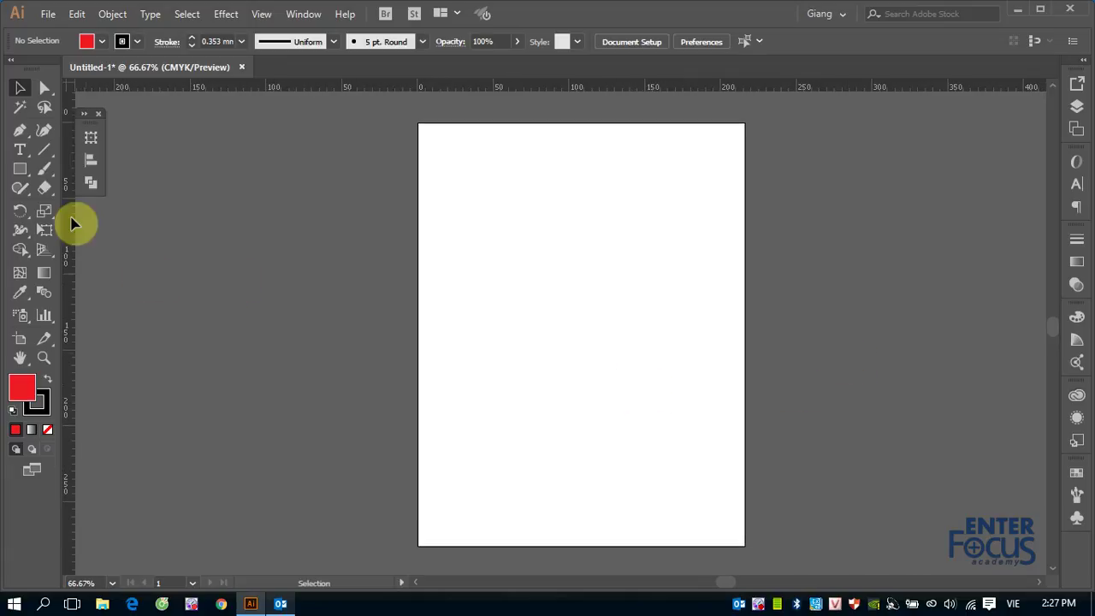
Step: Choose the Rectangle Tool from the shape tools flyout
left_click(23, 176)
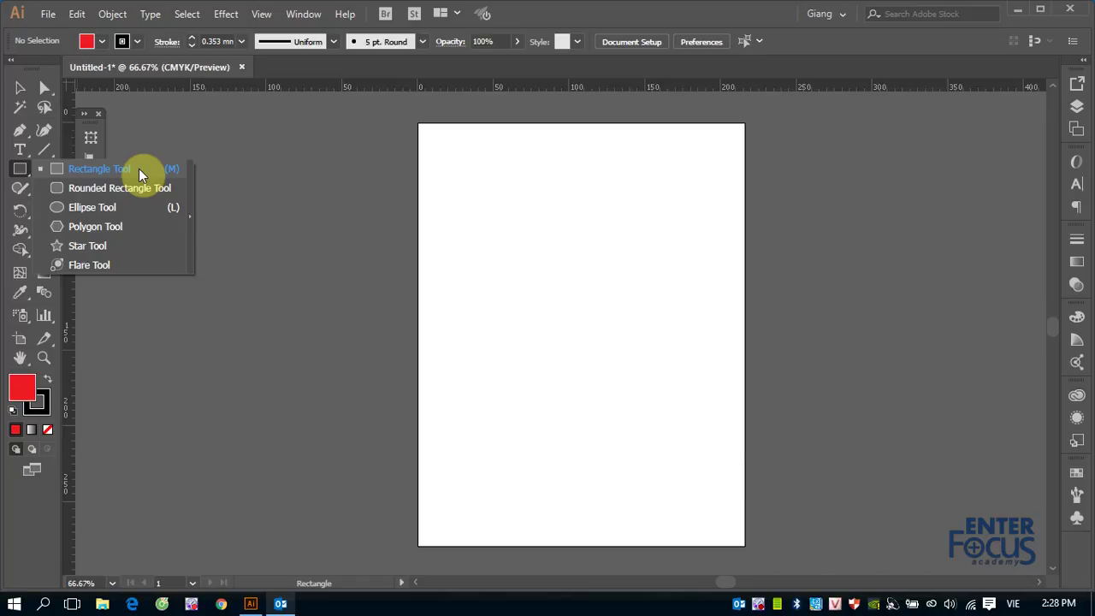
left_click(138, 169)
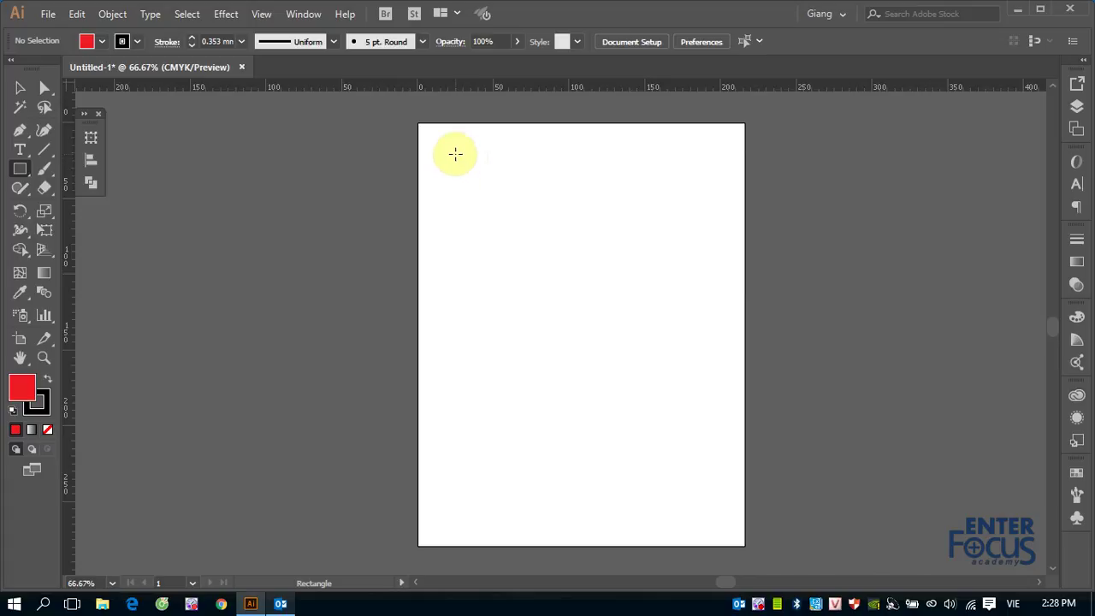
Step: Drag out a red rectangle of about 54 × 63.5 mm at the artboard's top-left
left_click(455, 154)
left_click_drag(457, 153, 545, 210)
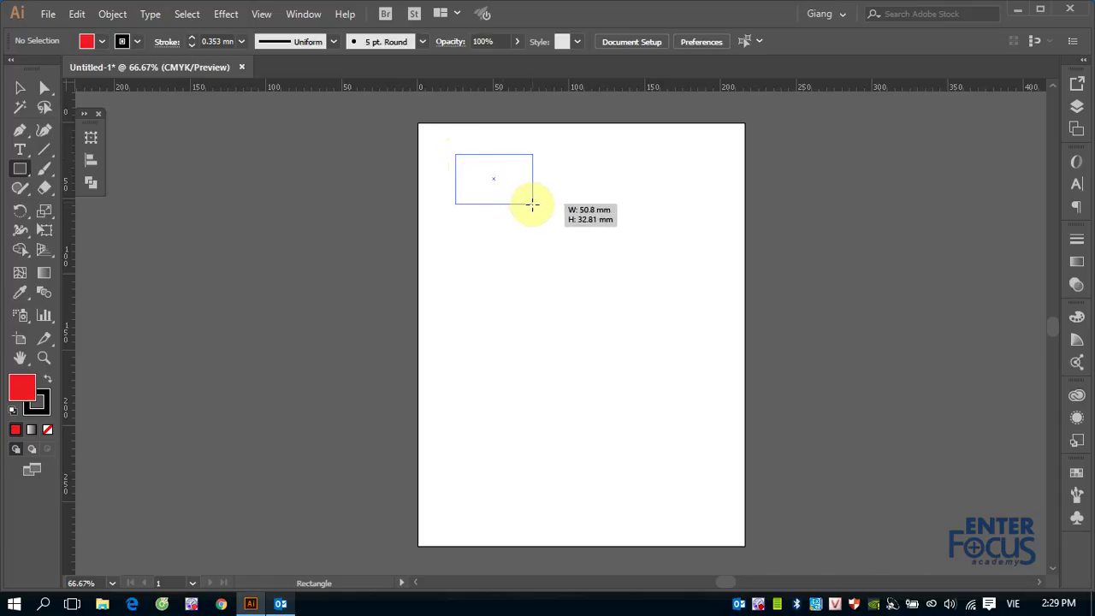
mouse_move(545, 209)
left_mouse_down()
mouse_move(390, 130)
mouse_move(552, 209)
left_mouse_up()
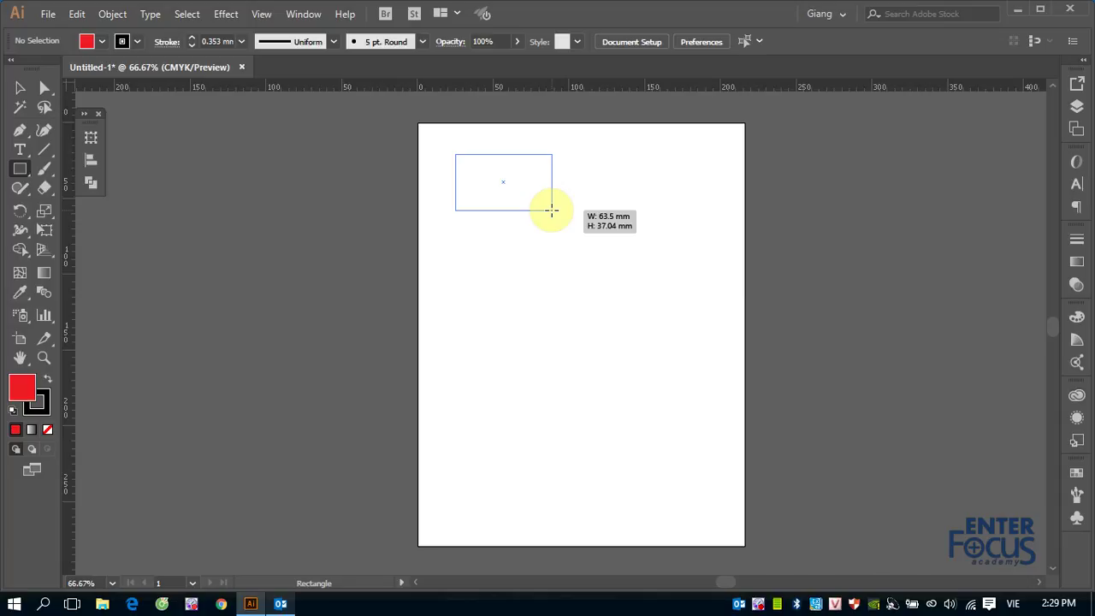
mouse_move(552, 210)
left_mouse_down()
mouse_move(541, 250)
mouse_move(662, 250)
mouse_move(525, 250)
left_mouse_up()
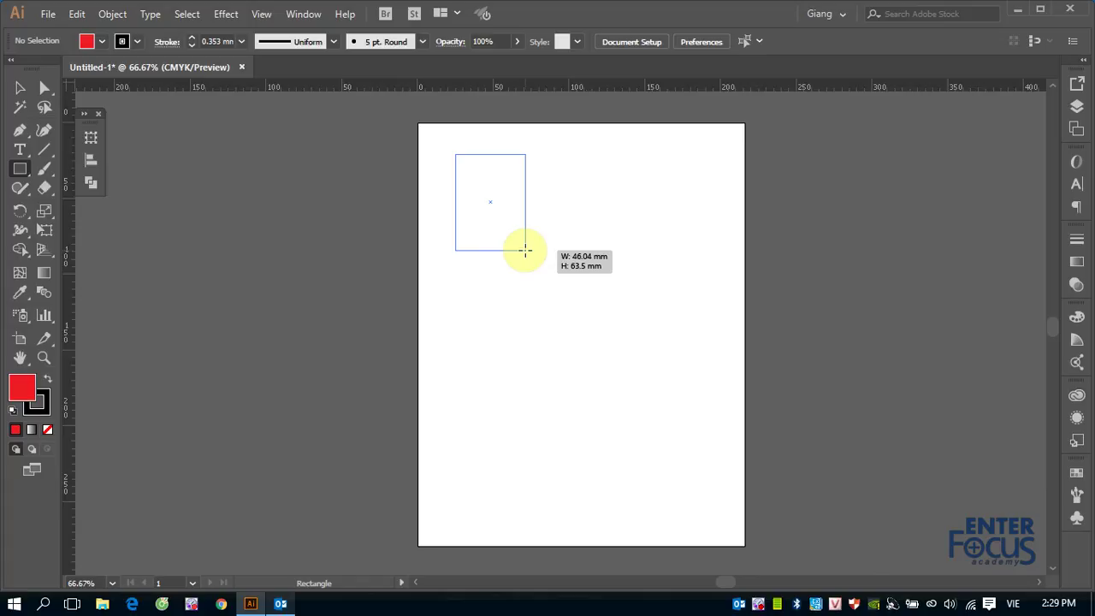
left_click_drag(525, 250, 538, 251)
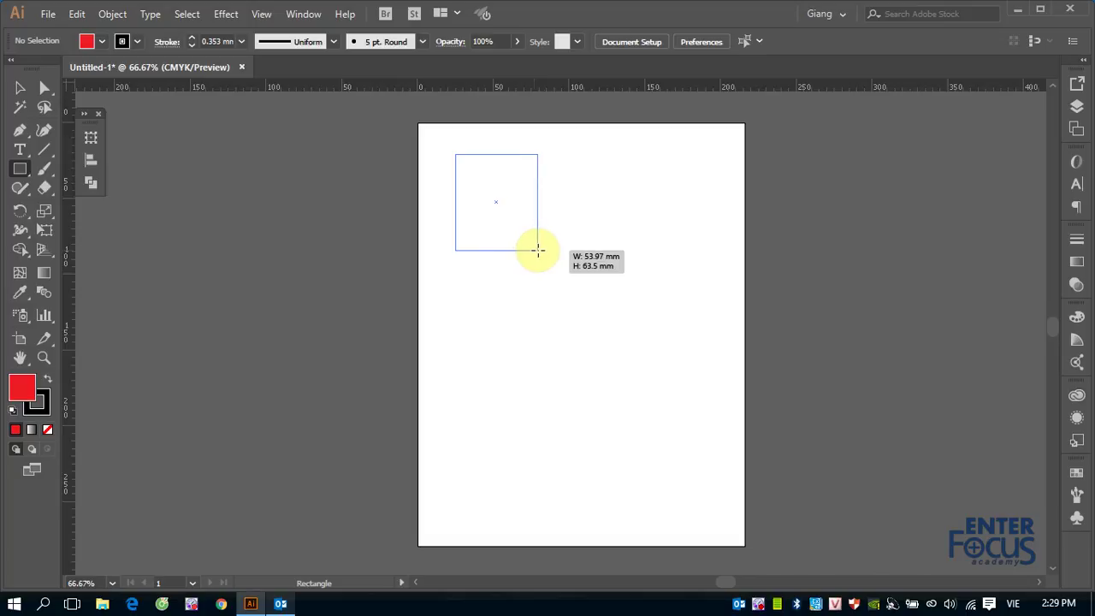
left_click_drag(537, 250, 539, 252)
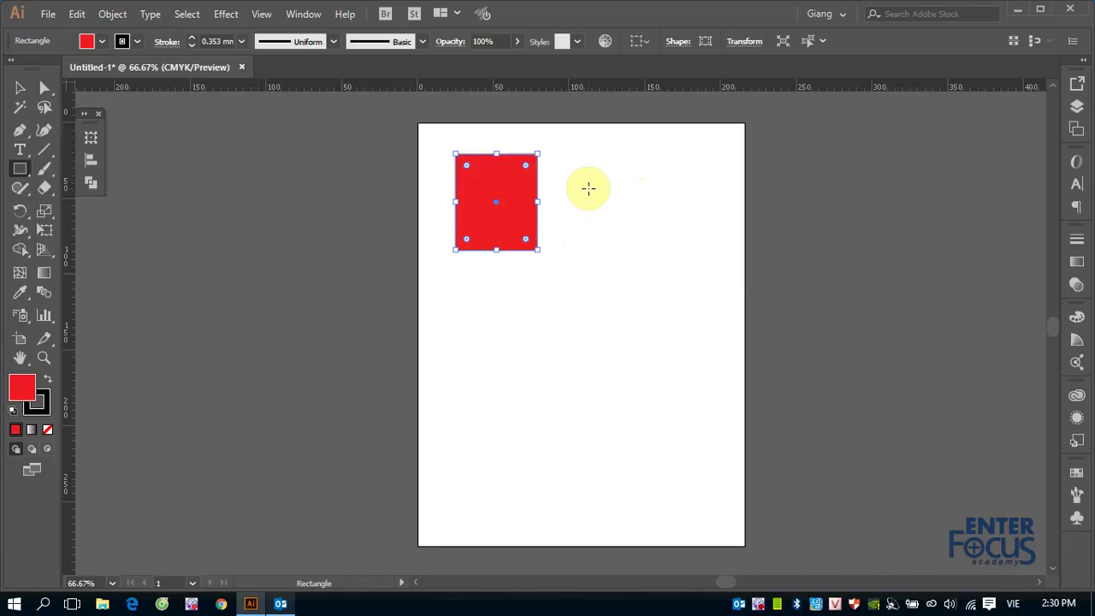
Step: Create a 100 × 50 mm rectangle right of the first using the Rectangle dialog
left_click(589, 189)
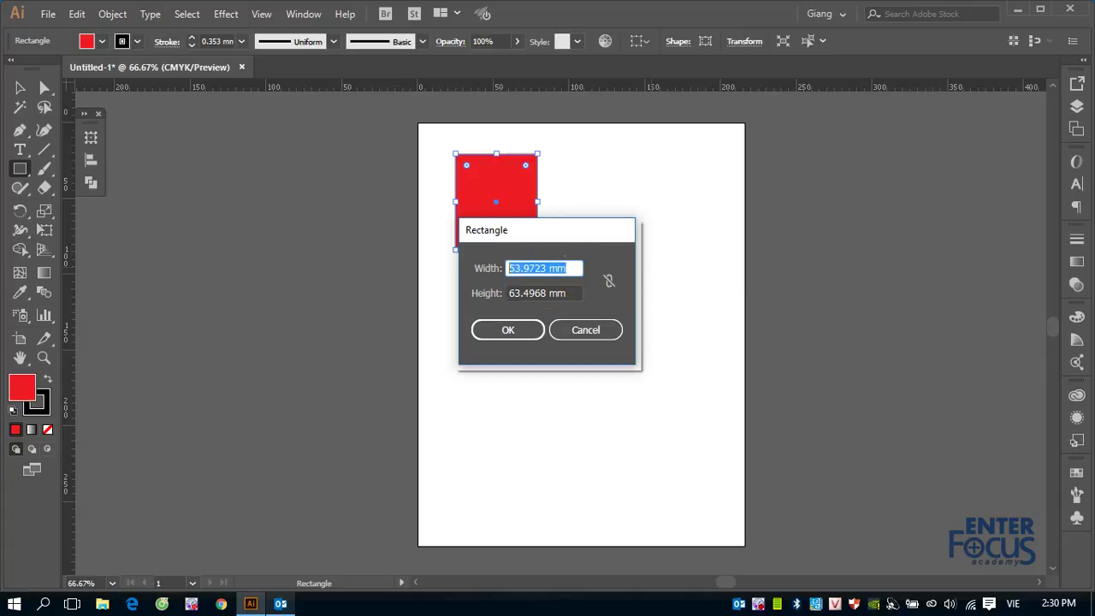
type("100")
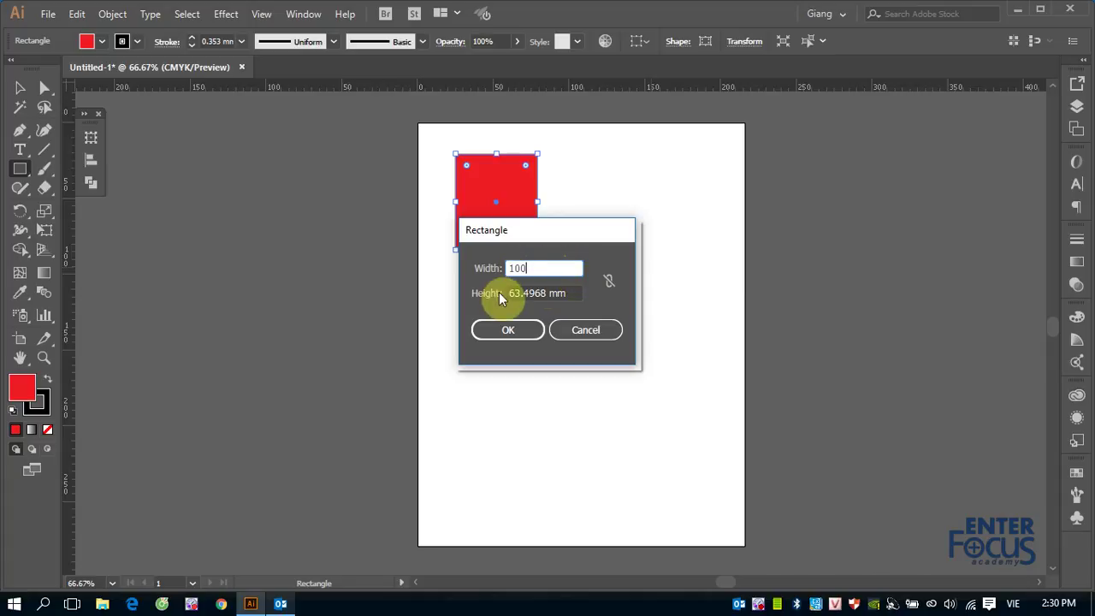
double_click(510, 293)
type("5")
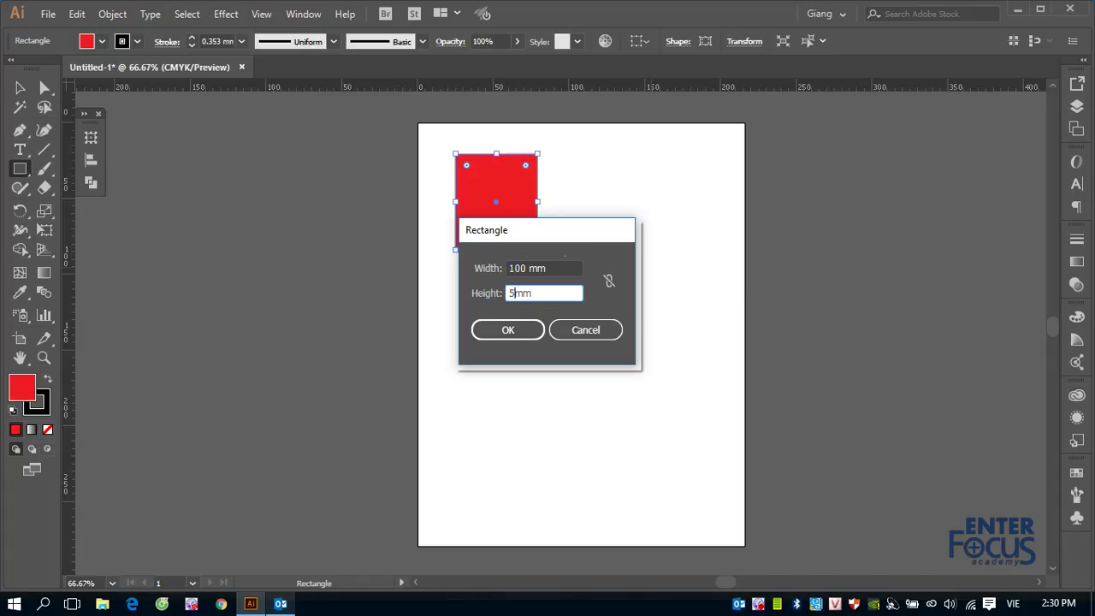
type("0")
left_click(505, 329)
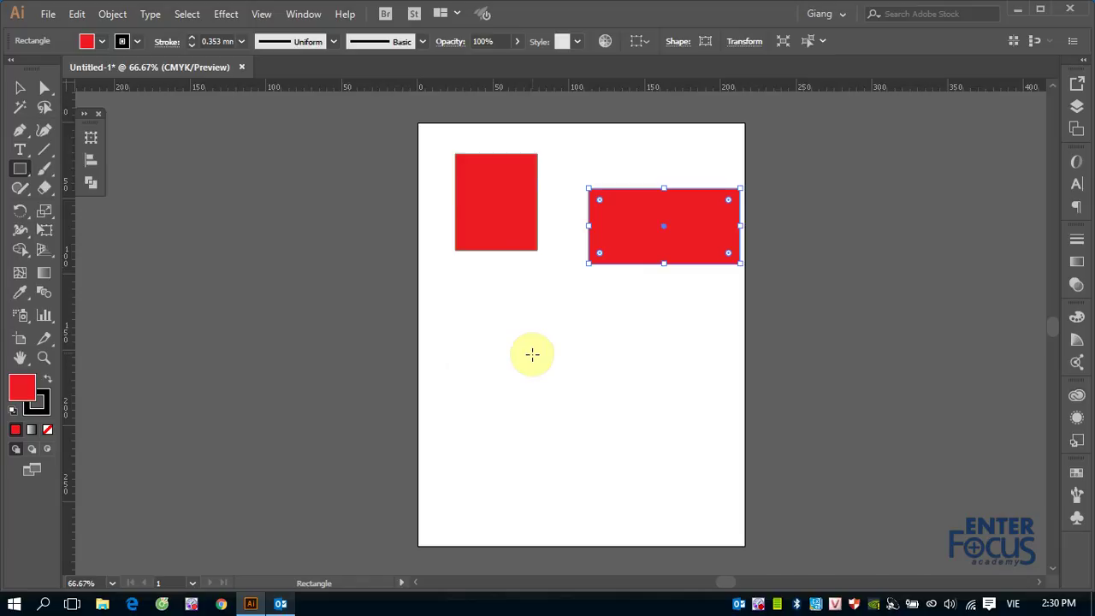
Step: Place a third 100 × 50 mm rectangle mid-artboard and reopen the Rectangle dialog
left_click(482, 319)
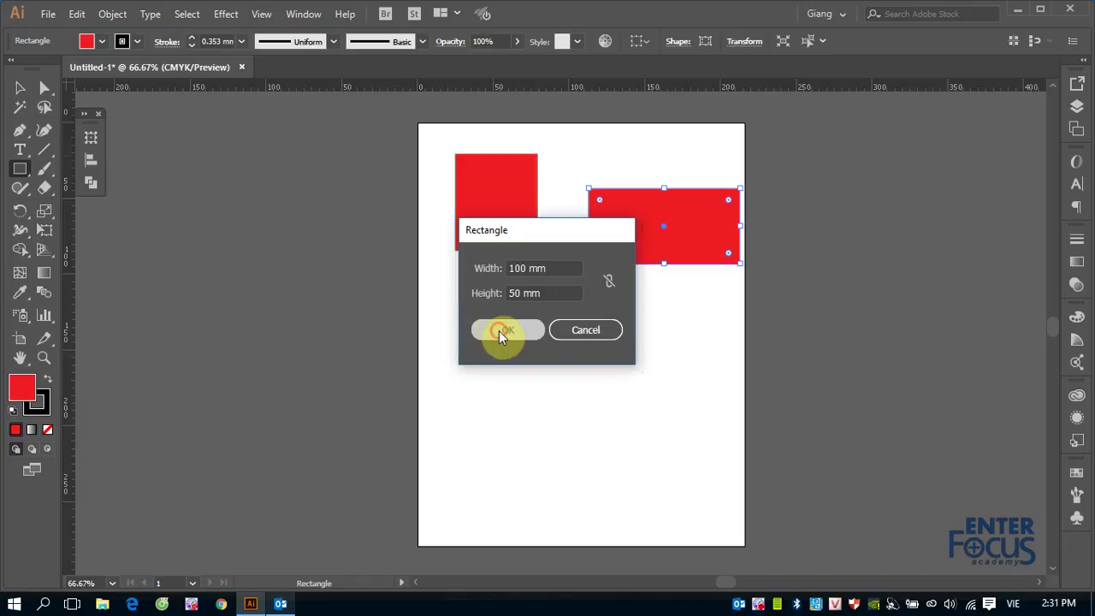
left_click(501, 332)
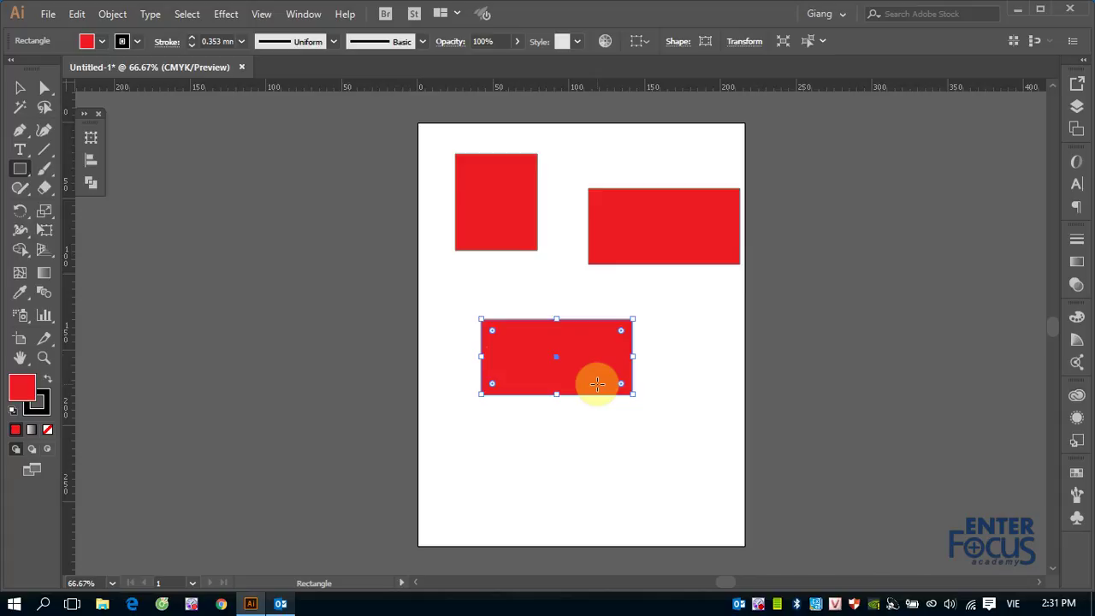
left_click(677, 301)
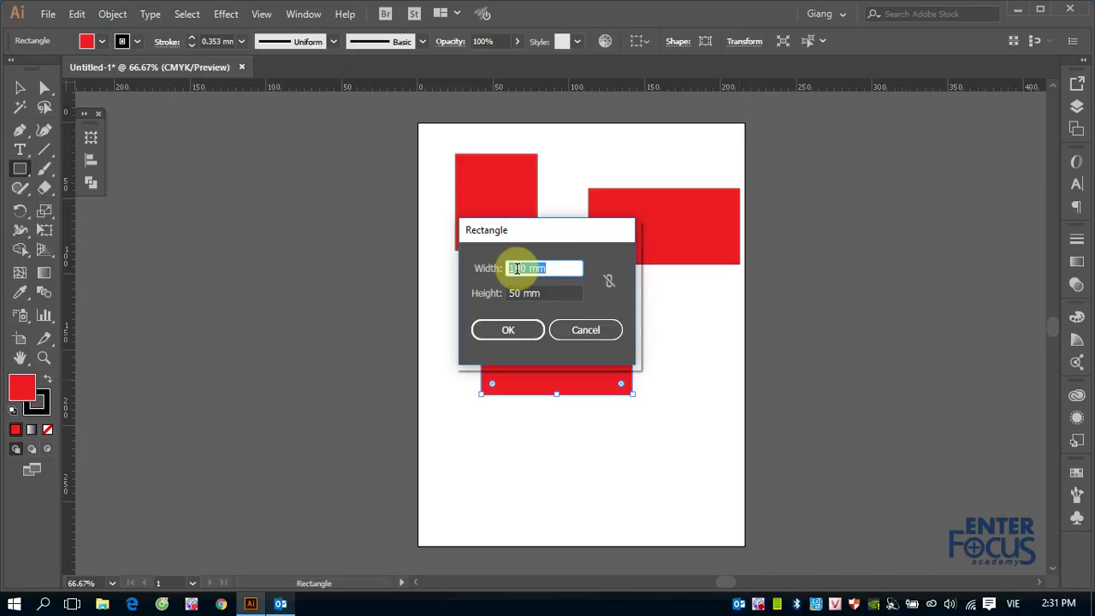
Step: With proportions linked, create a 200 × 100 mm rectangle overhanging the artboard's right edge
left_click(608, 278)
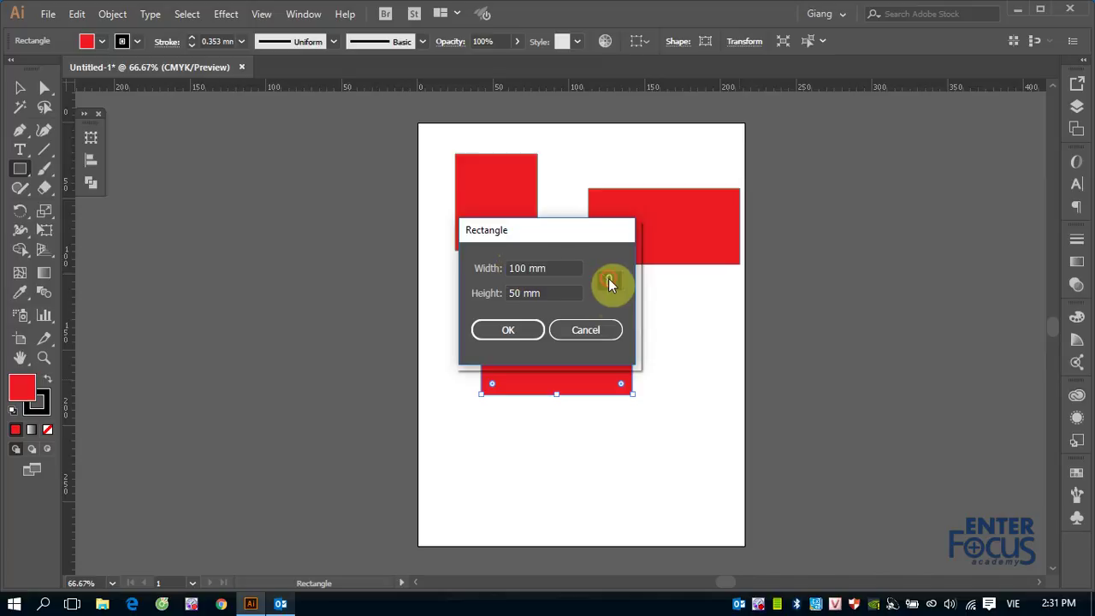
double_click(517, 267)
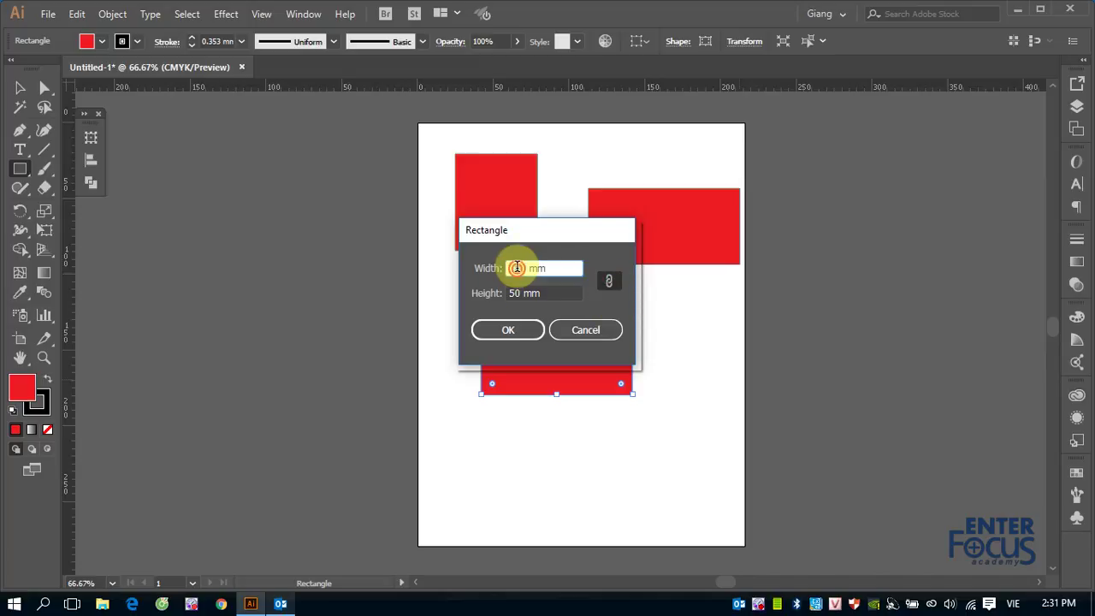
type("200")
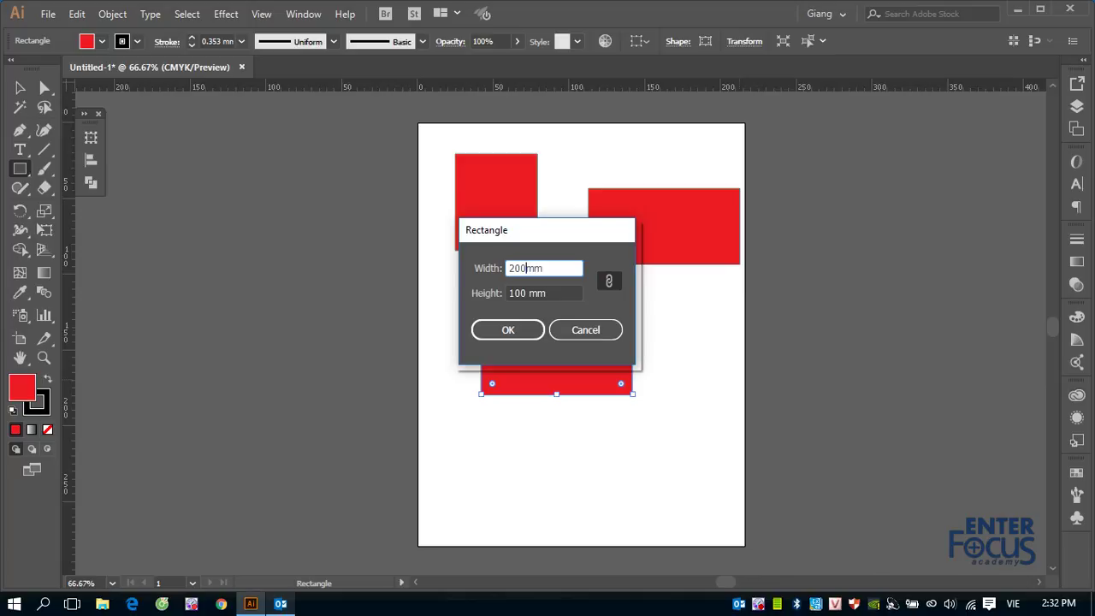
left_click(516, 335)
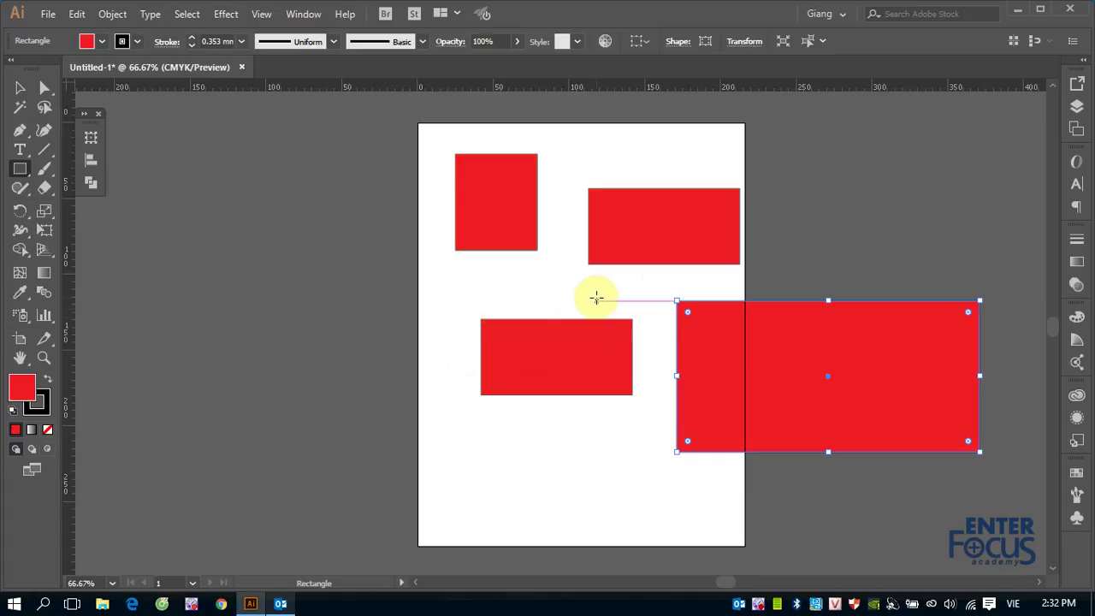
left_click(20, 88)
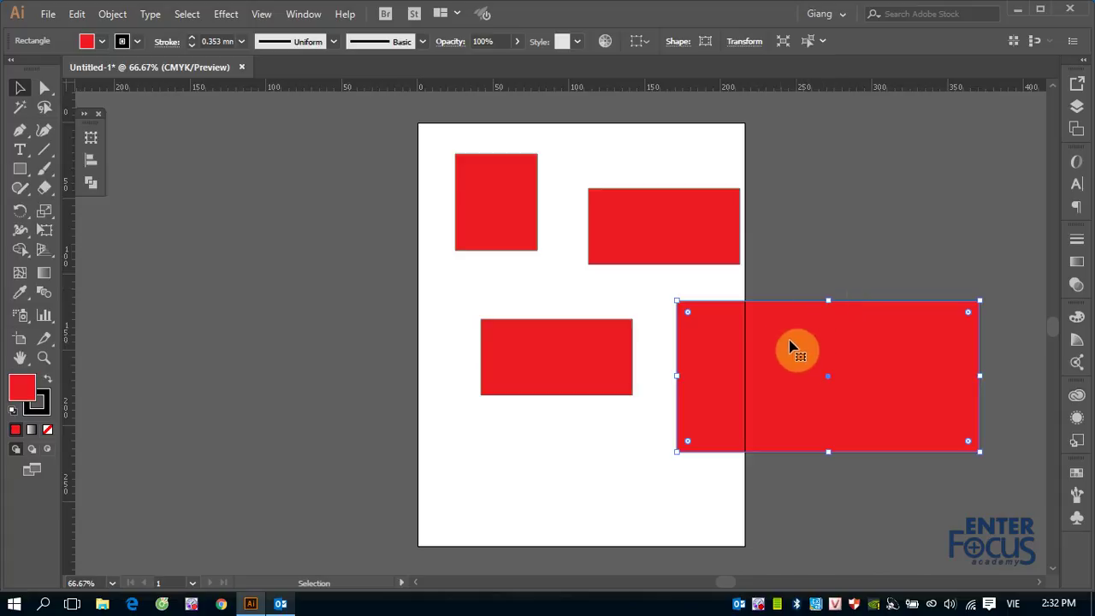
Step: Move the three small rectangles left off the artboard and centre the large one on it
left_click_drag(496, 225, 336, 227)
mouse_move(623, 234)
left_mouse_down()
mouse_move(285, 320)
mouse_move(263, 312)
left_mouse_up()
left_click_drag(512, 380, 289, 417)
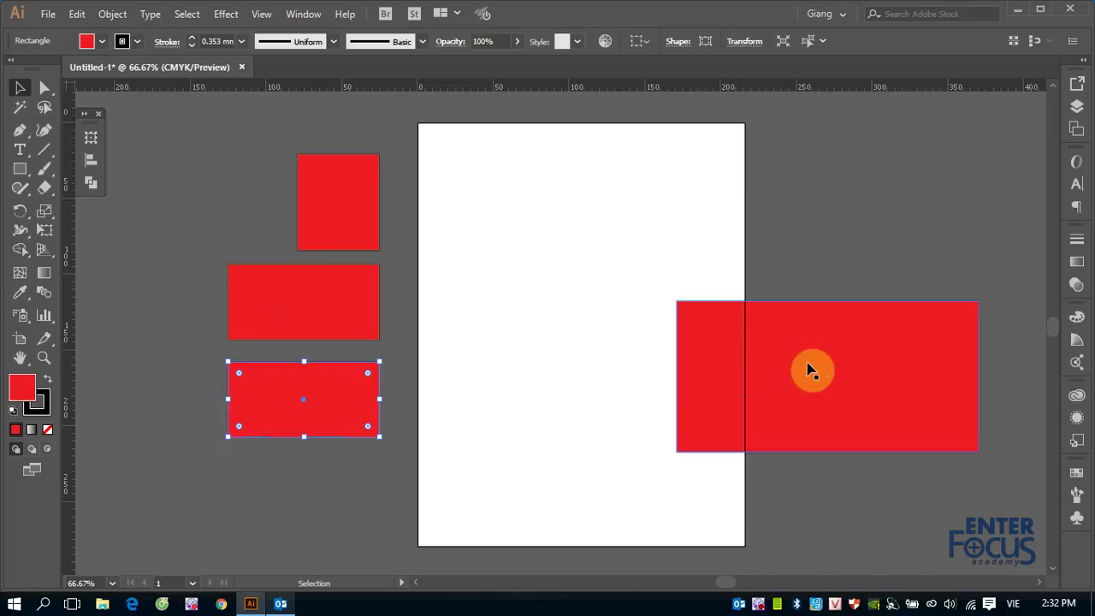
left_click_drag(811, 370, 560, 283)
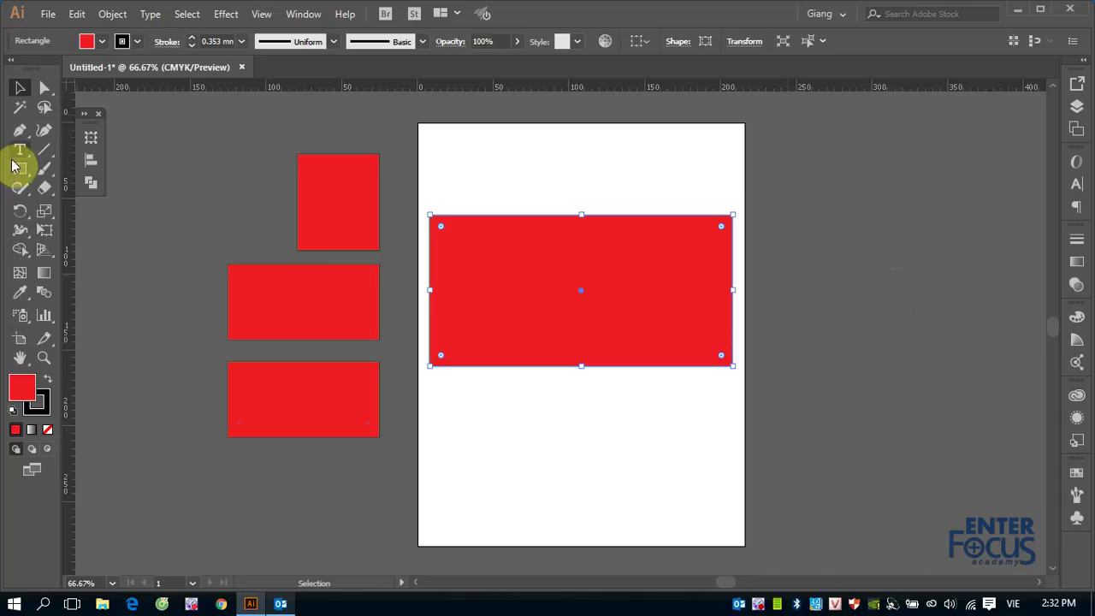
left_click(20, 170)
left_click_drag(19, 173, 122, 182)
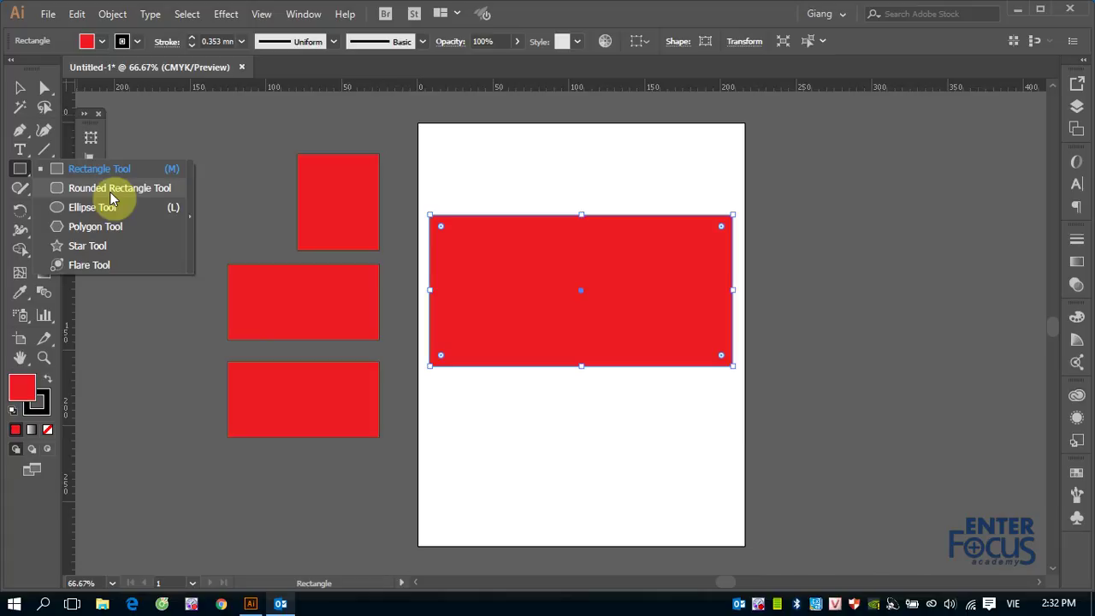
Step: Dismiss the shape tools flyout, leaving the large rectangle unchanged
left_click(629, 22)
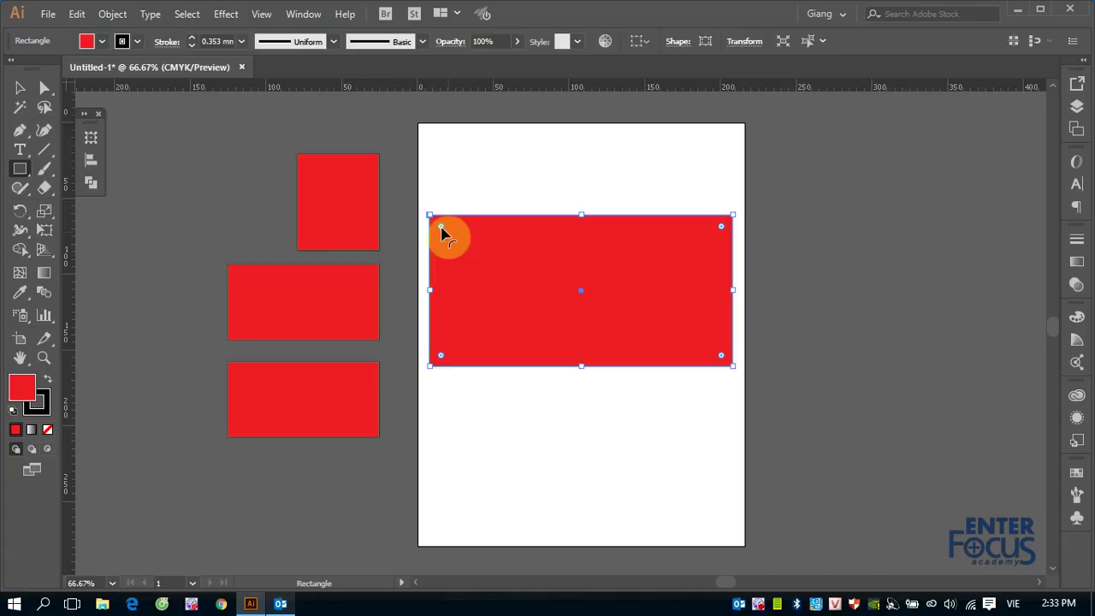
Step: Drag a live-corner widget inward to round all four corners of the large rectangle
mouse_move(441, 231)
left_mouse_down()
mouse_move(495, 296)
mouse_move(457, 238)
mouse_move(464, 249)
left_mouse_up()
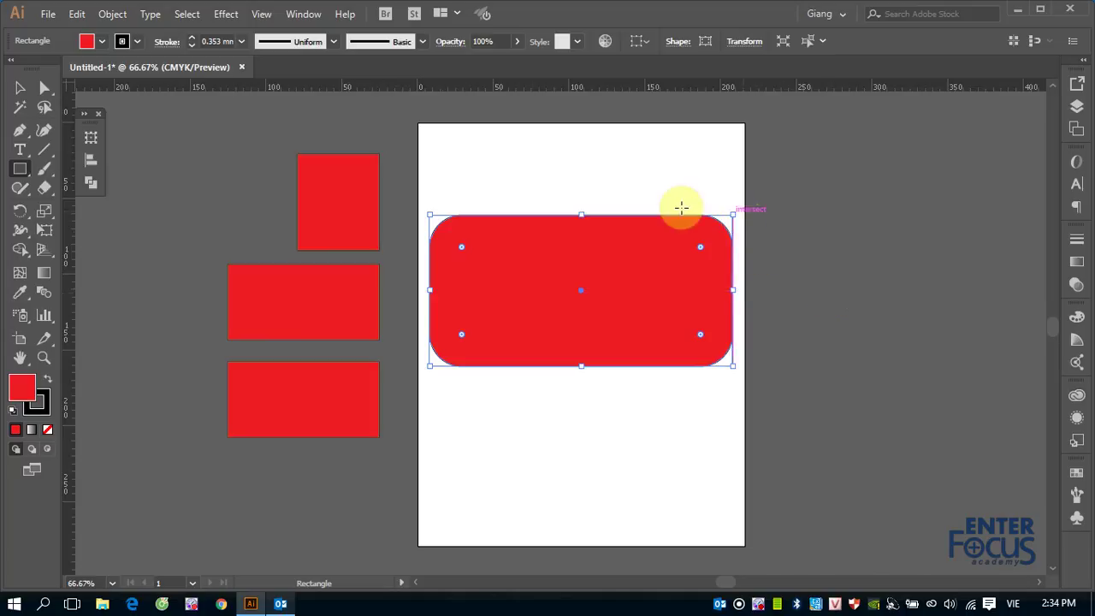
Step: Drag the live-corner widgets to try larger, then smaller, corner radii on the rectangle
left_click(488, 239)
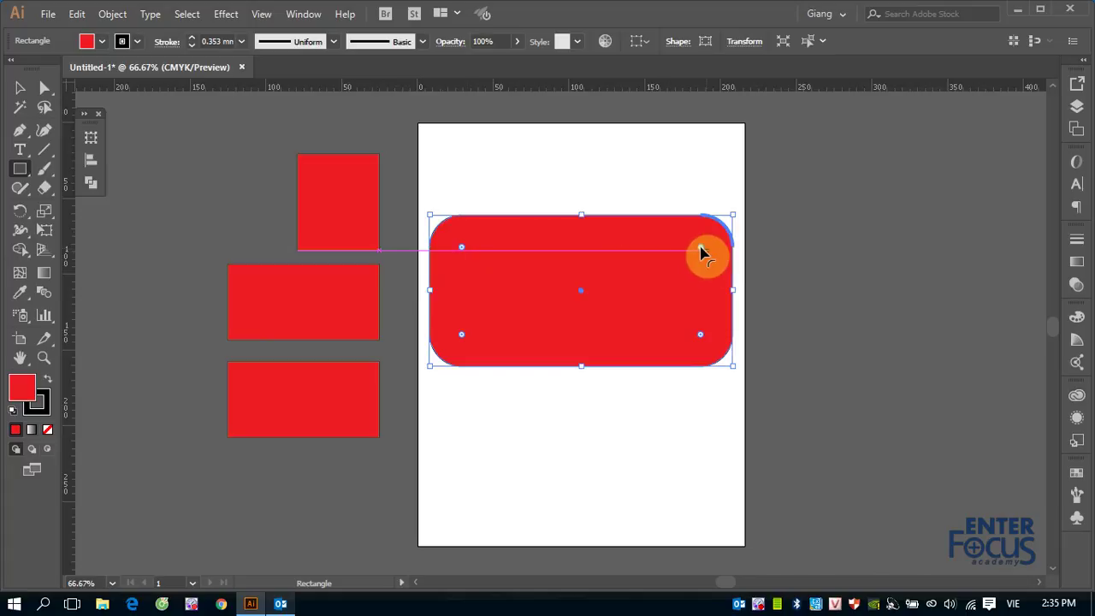
left_click_drag(701, 249, 699, 281)
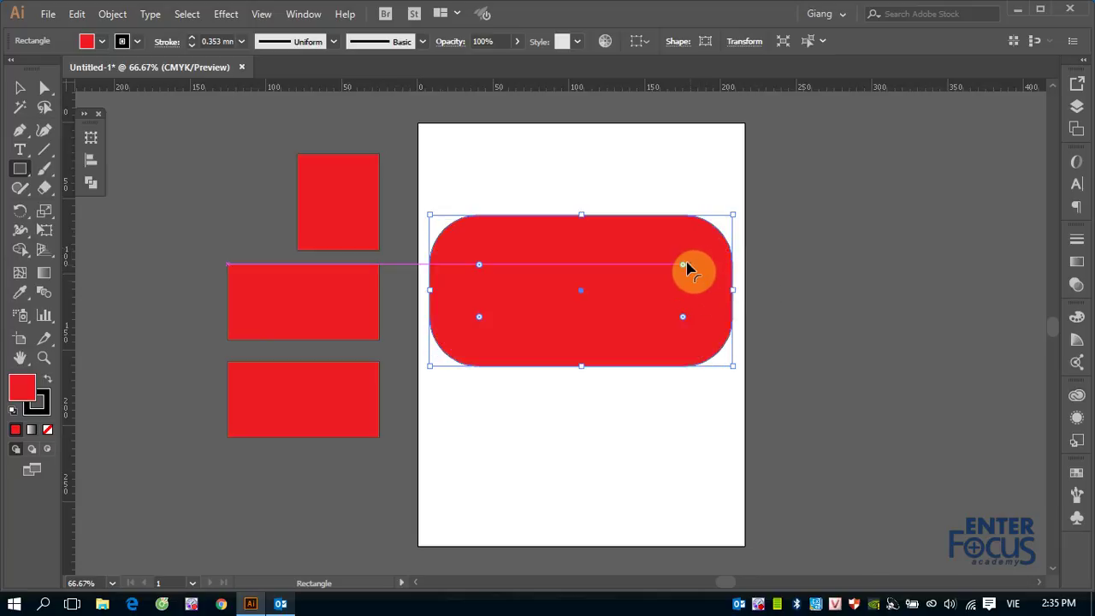
mouse_move(699, 281)
left_mouse_down()
mouse_move(707, 248)
mouse_move(735, 214)
left_mouse_up()
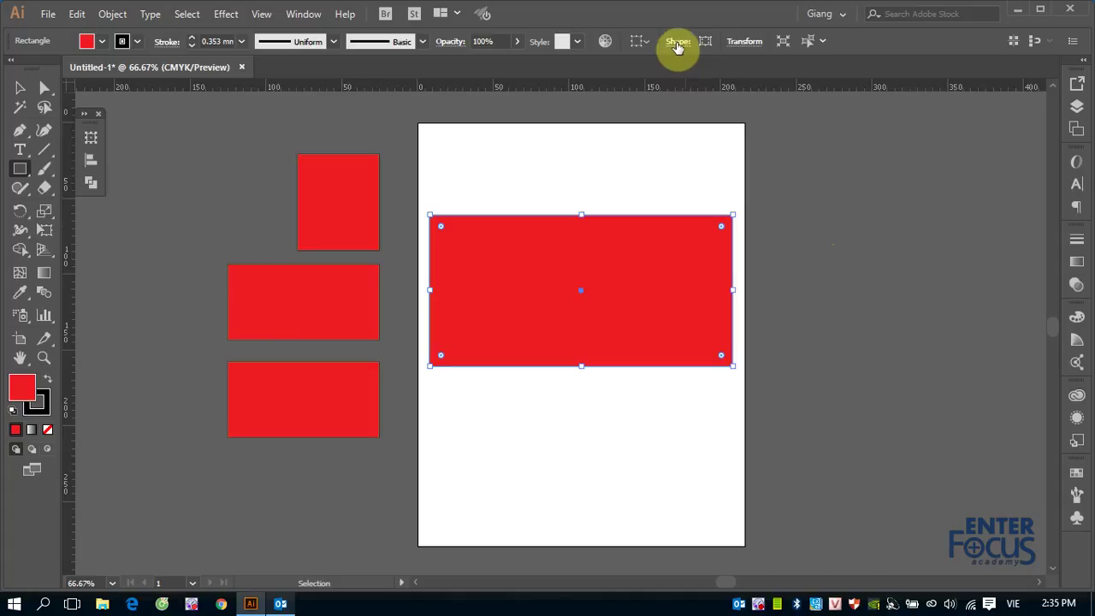
Step: Link the corner radii and round all four corners to 10 mm, then enter 0 mm for top-left
left_click(678, 43)
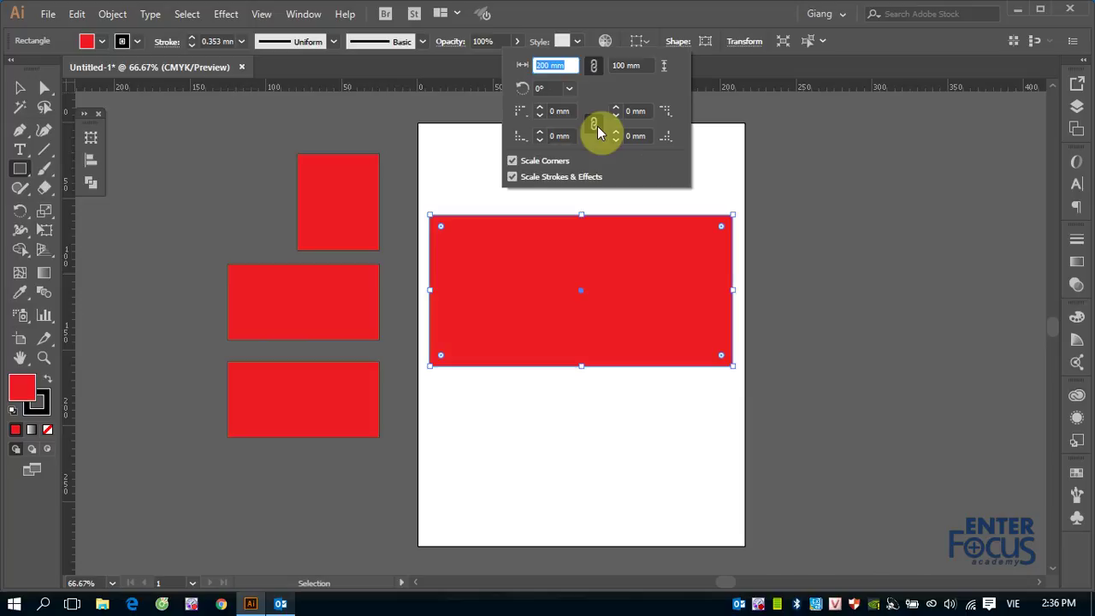
left_click(595, 127)
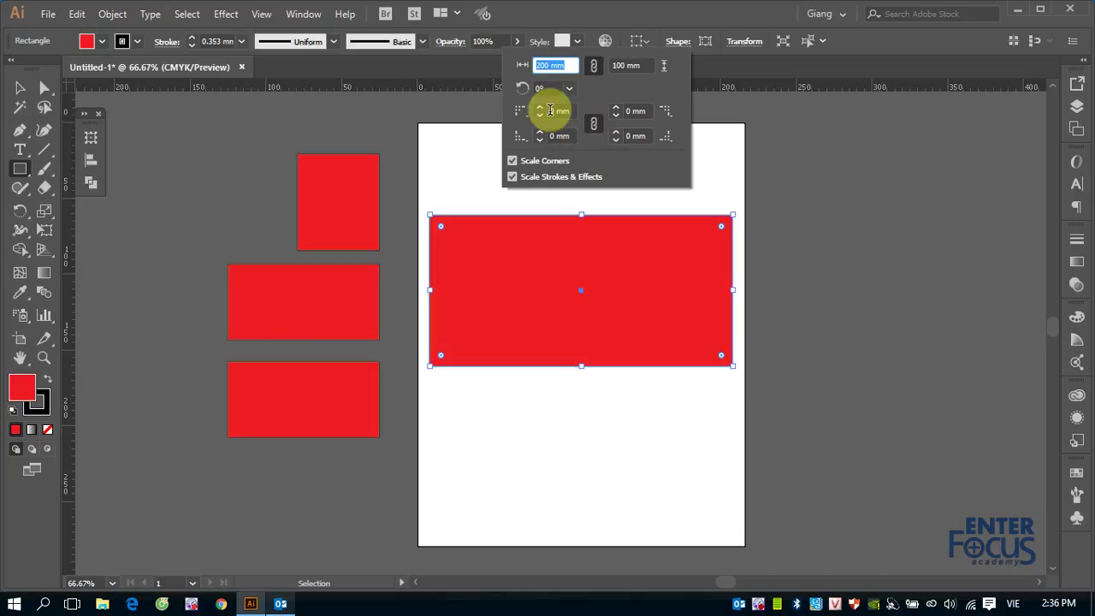
double_click(549, 111)
type("10")
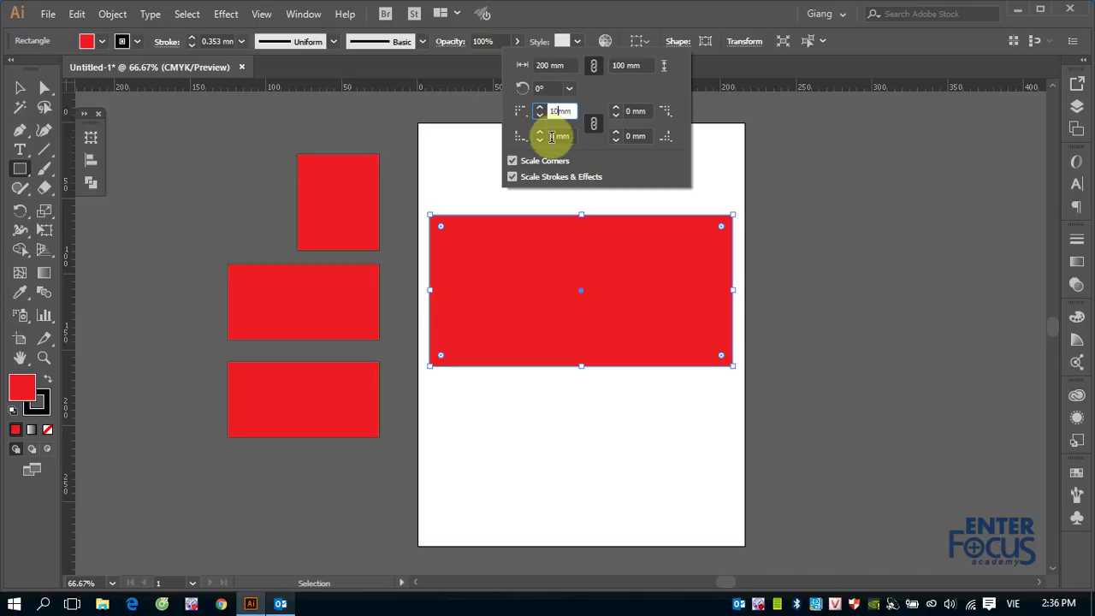
left_click(552, 136)
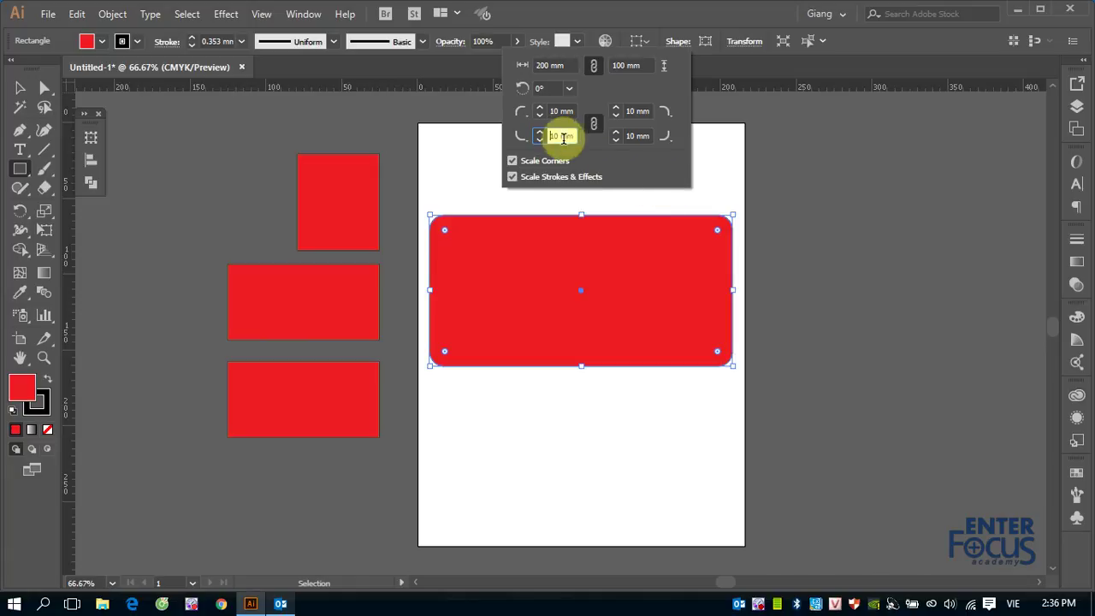
left_click(554, 110)
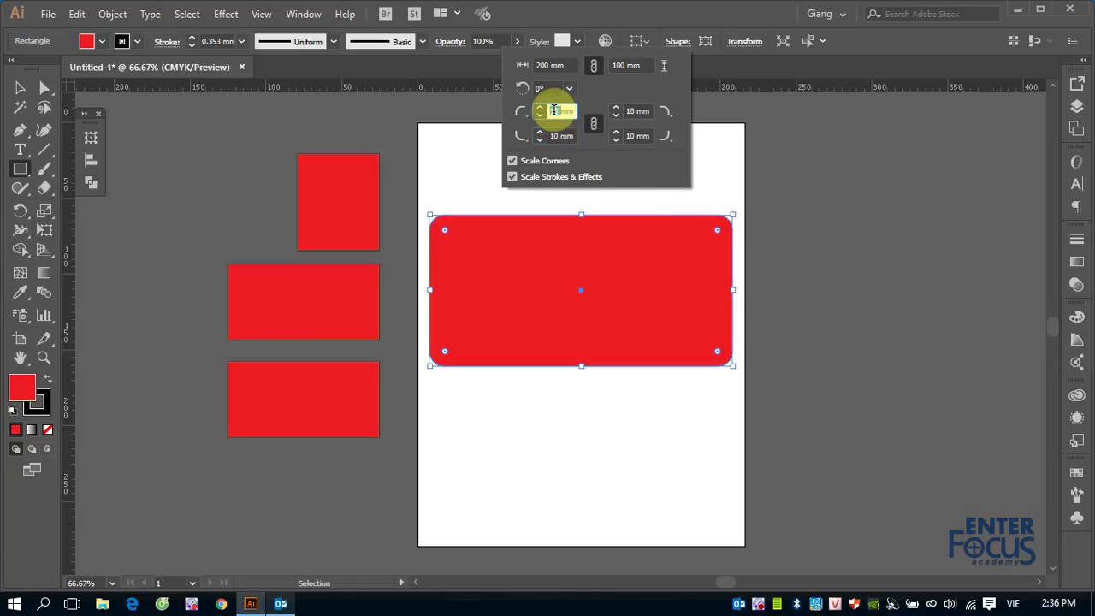
type("0mm")
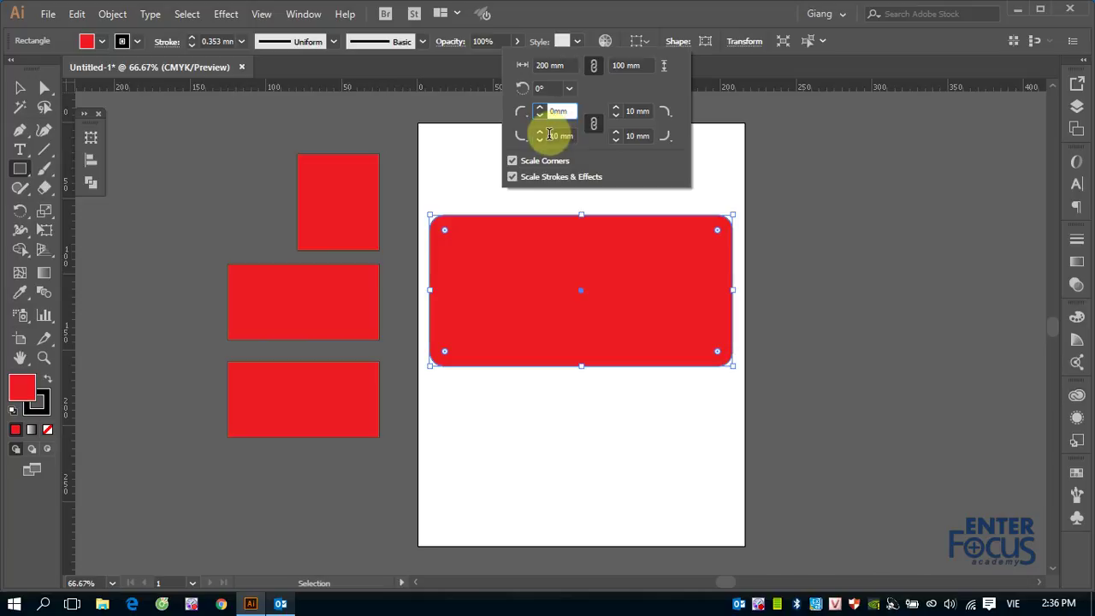
Step: Square all corners at 0 mm, unlink the radii, and round only the top-left corner to 30 mm
left_click(555, 136)
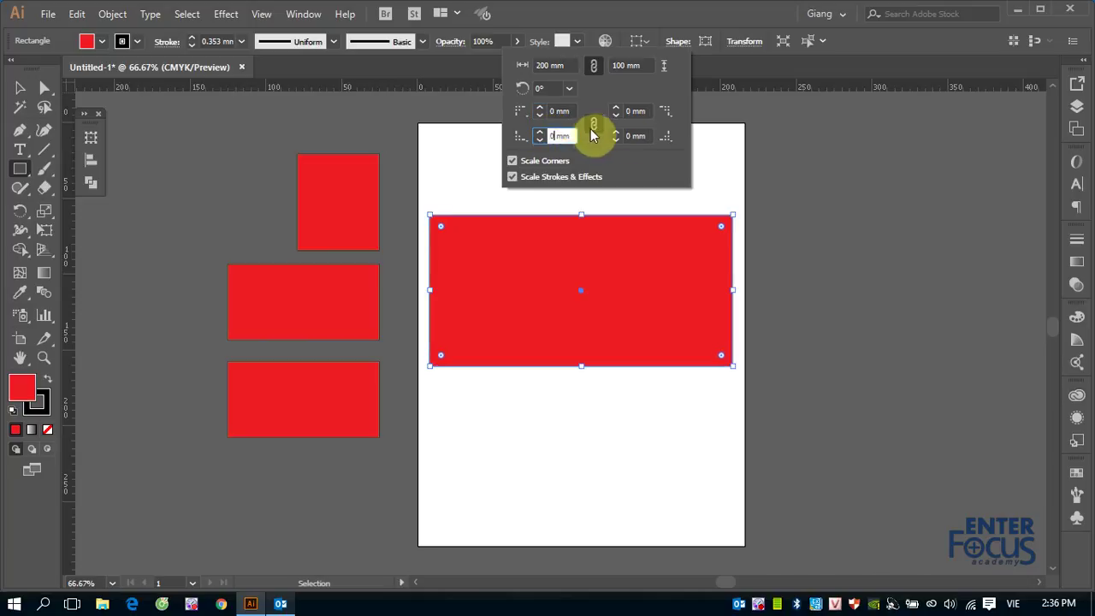
left_click(596, 135)
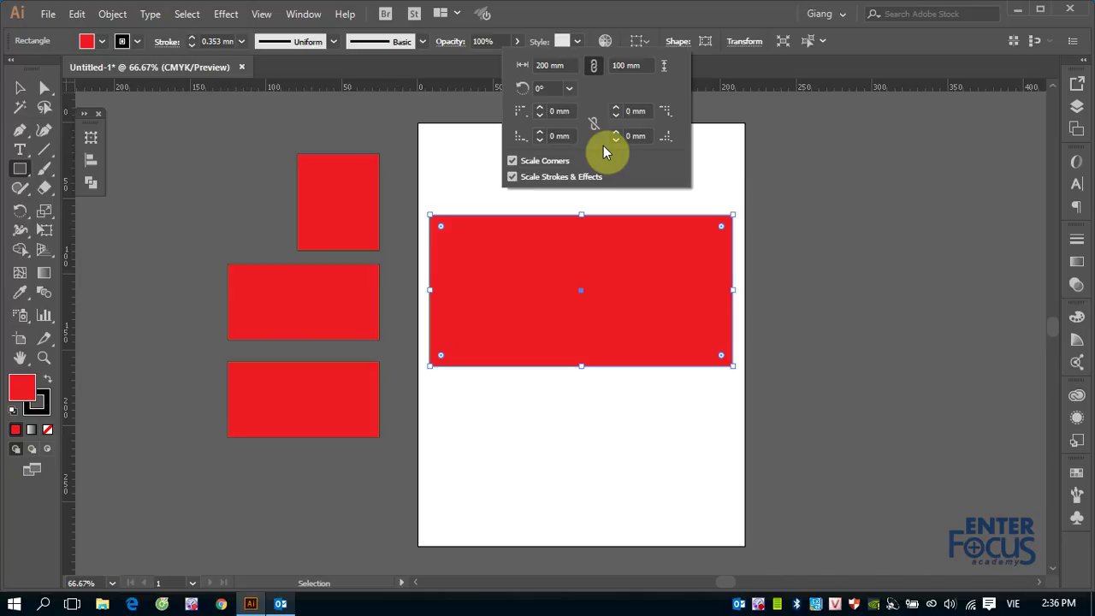
double_click(557, 112)
type("3")
type("0")
left_click(553, 137)
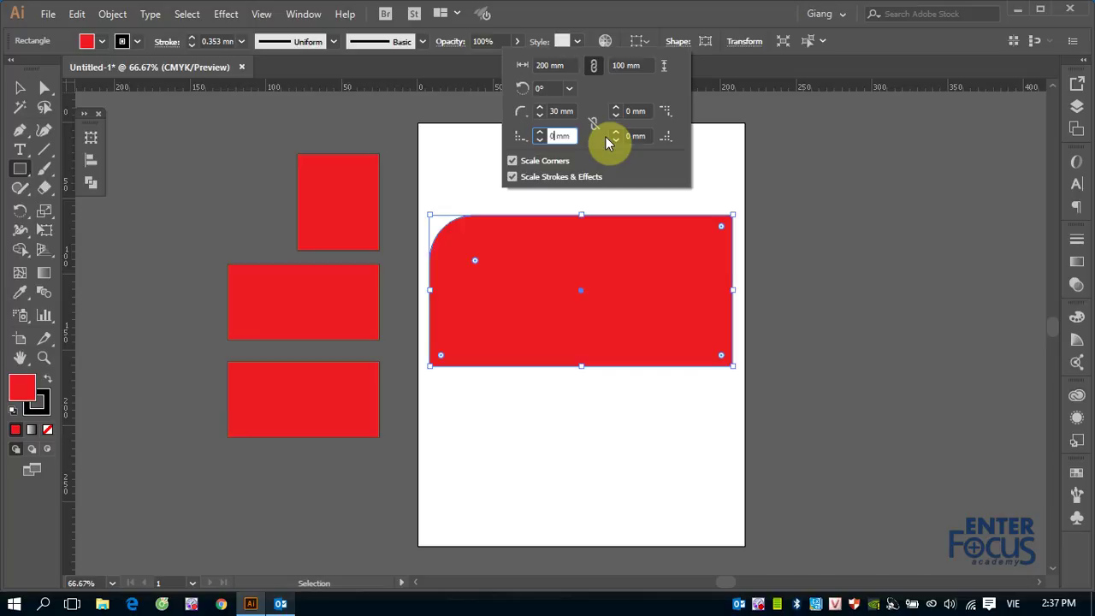
Step: Resize the rectangle smaller then larger from its top-right handle, keeping the top-left rounding
key("Return")
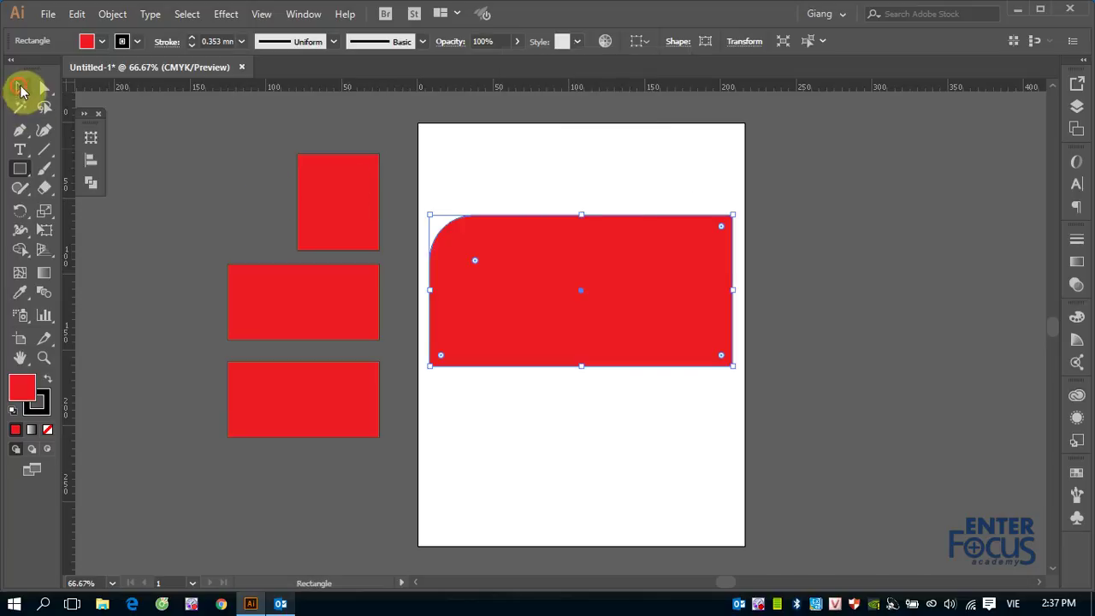
left_click_drag(733, 215, 622, 285)
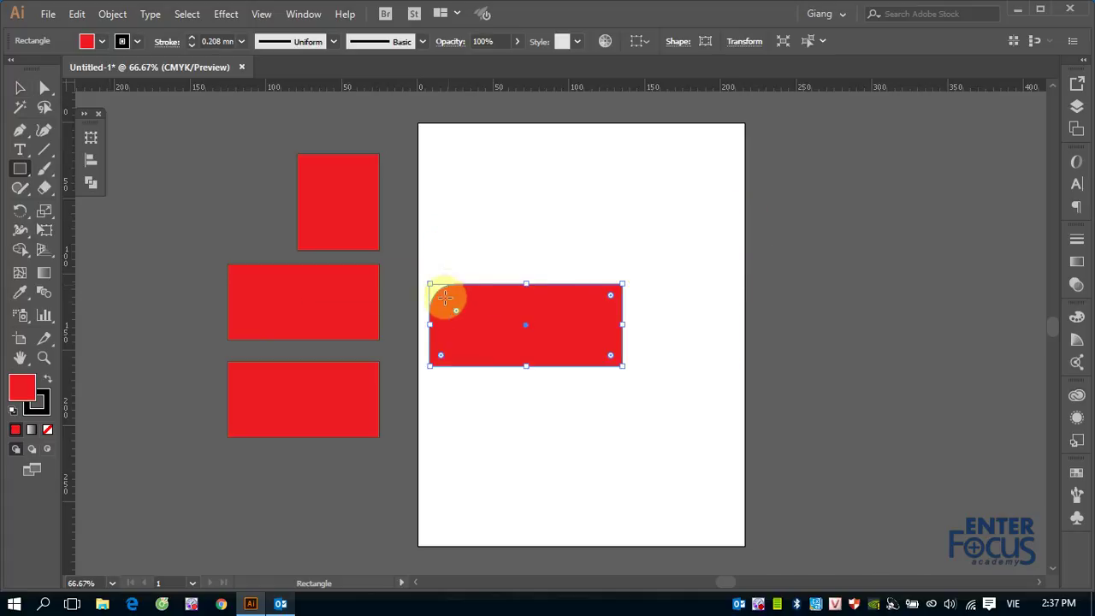
mouse_move(448, 291)
left_mouse_down()
mouse_move(431, 324)
mouse_move(427, 305)
left_mouse_up()
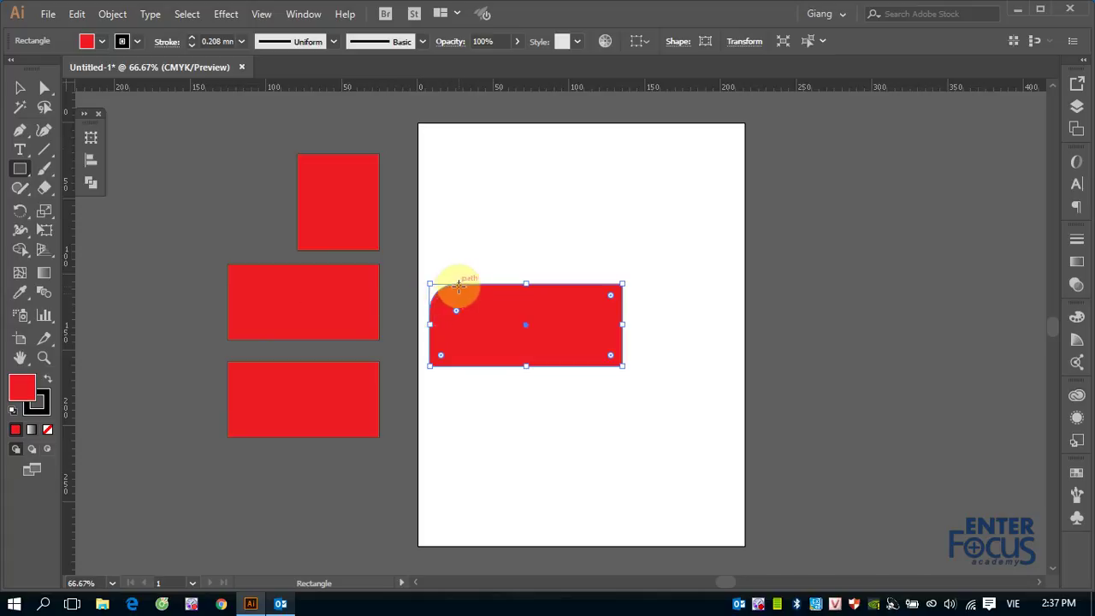
left_click_drag(434, 305, 543, 330)
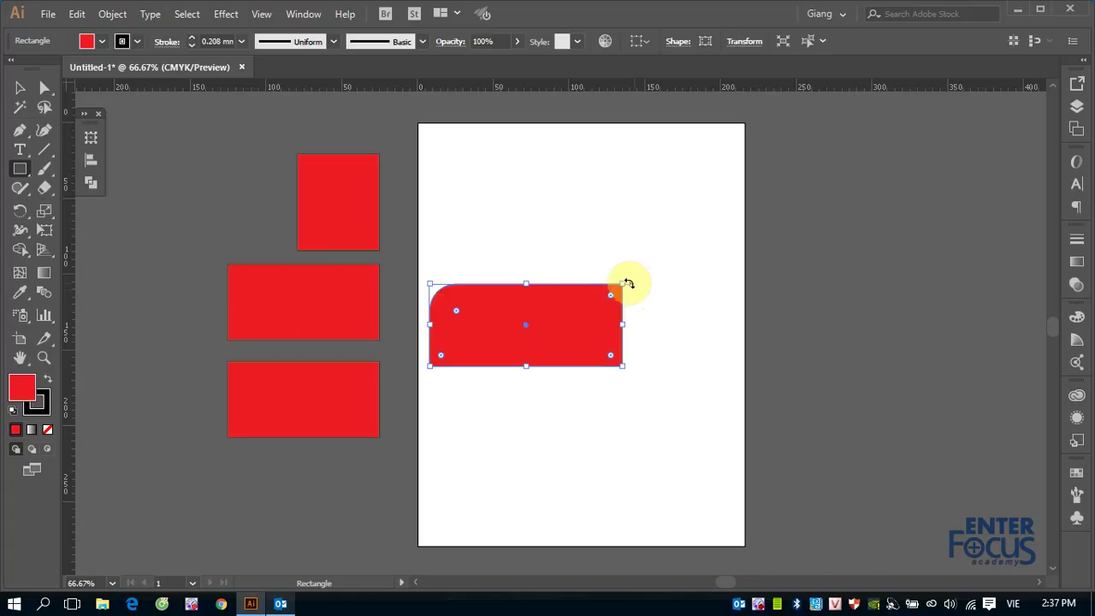
left_click_drag(624, 284, 719, 189)
left_click(537, 310)
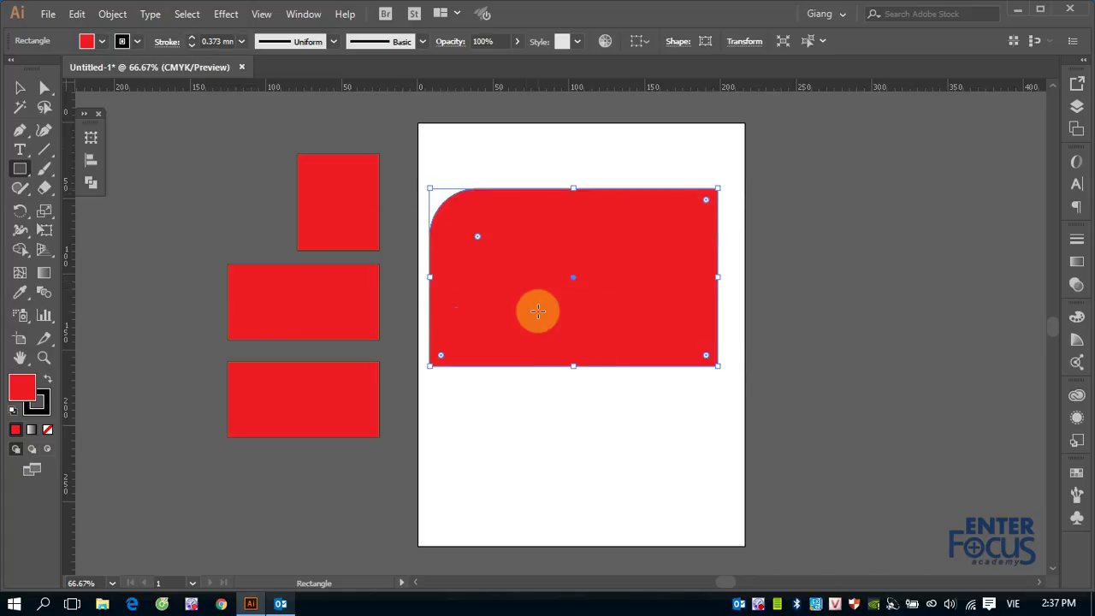
Step: Turn off Scale Corners in the rectangle's shape settings
left_click(676, 43)
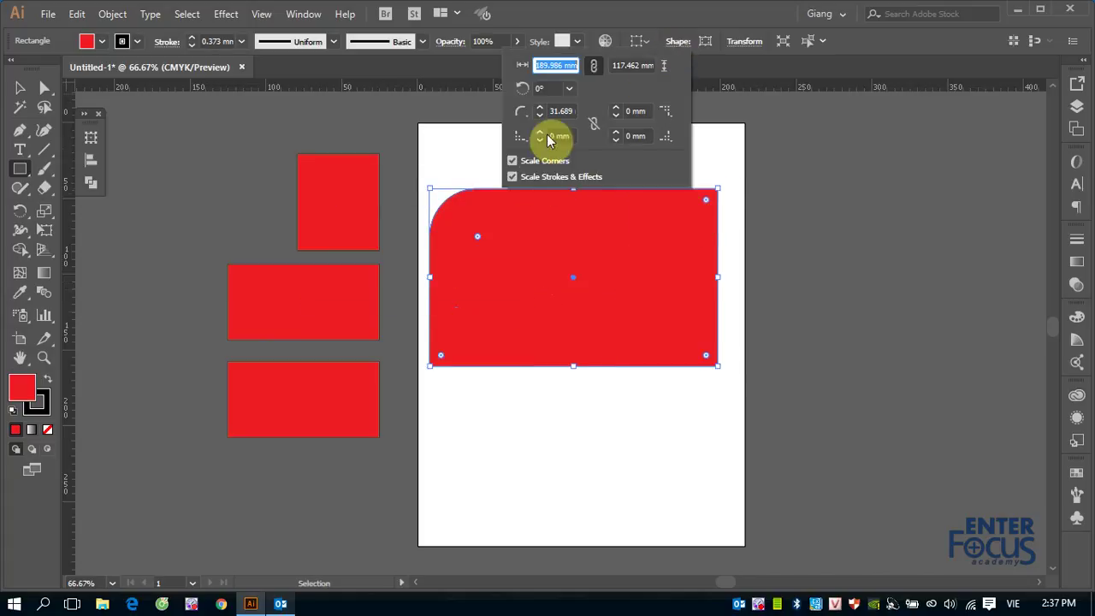
left_click(513, 161)
left_click(719, 189)
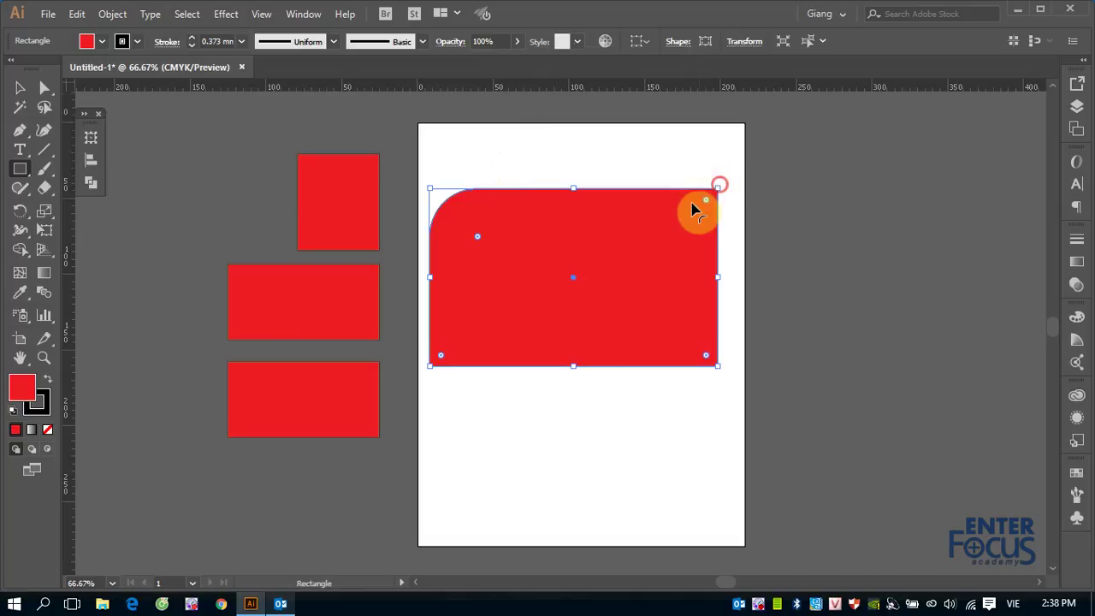
Step: Shrink and re-enlarge the rectangle from its top-right handle
left_click_drag(719, 188, 589, 293)
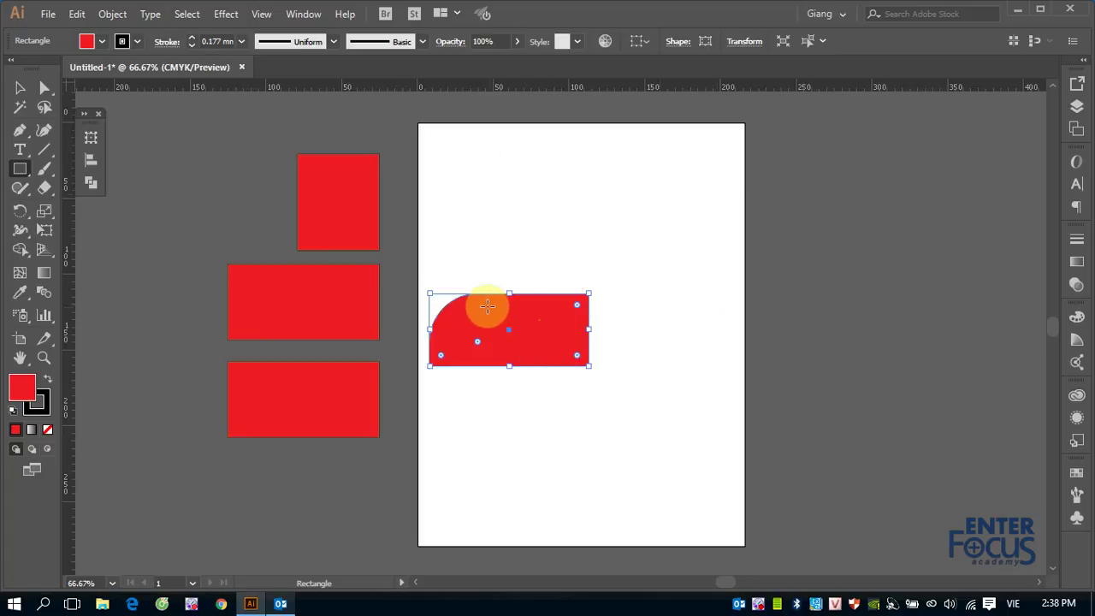
left_click_drag(461, 288, 534, 294)
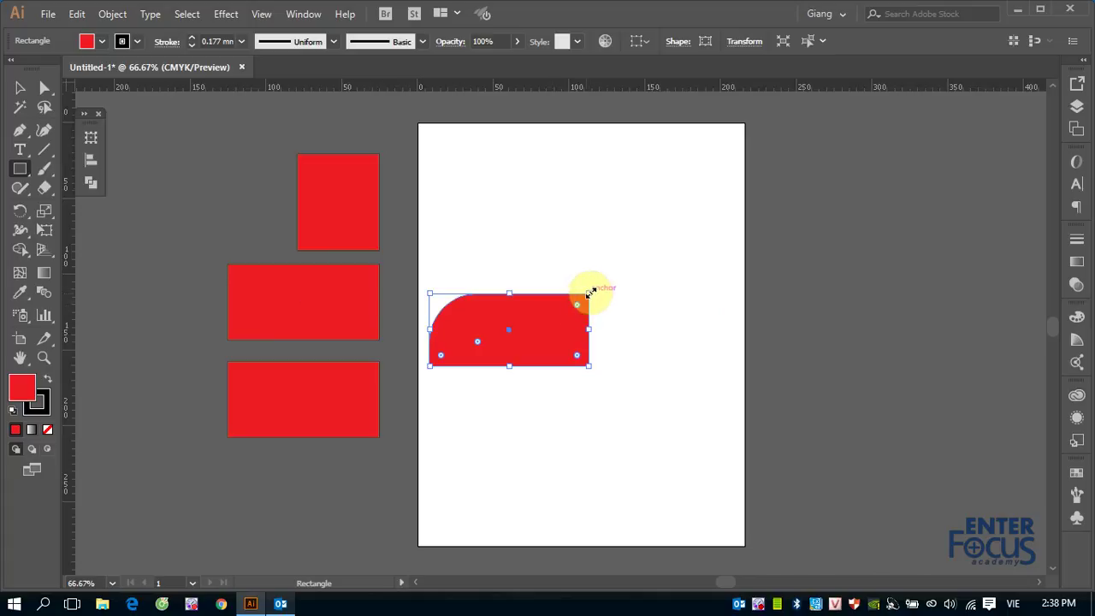
left_click_drag(589, 294, 687, 199)
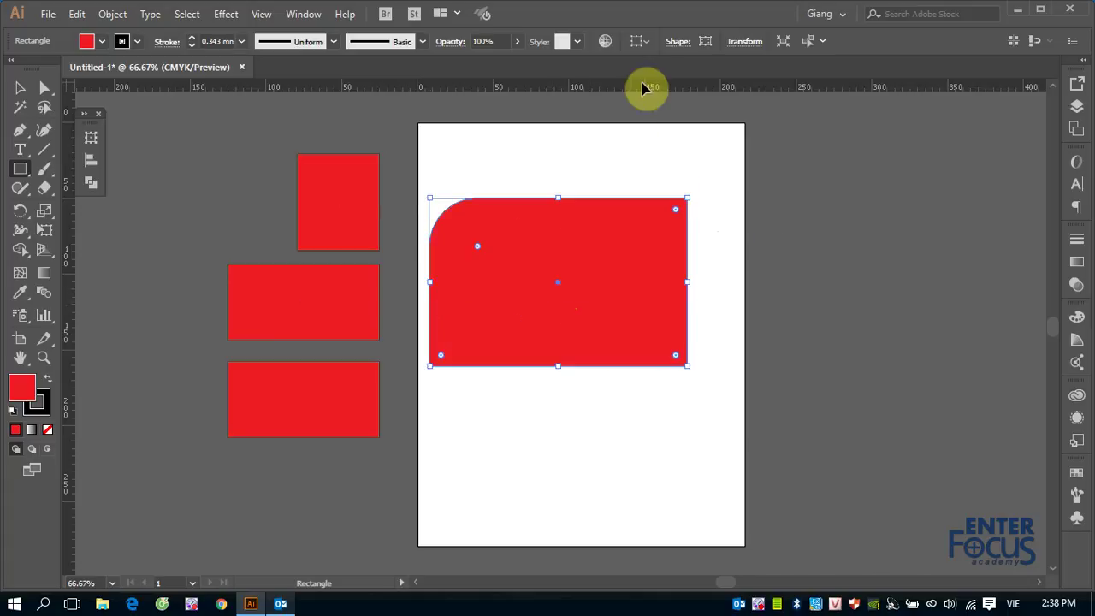
left_click(677, 41)
Step: Turn Scale Corners back on for the 169.878 × 111.112 mm rectangle
left_click(511, 161)
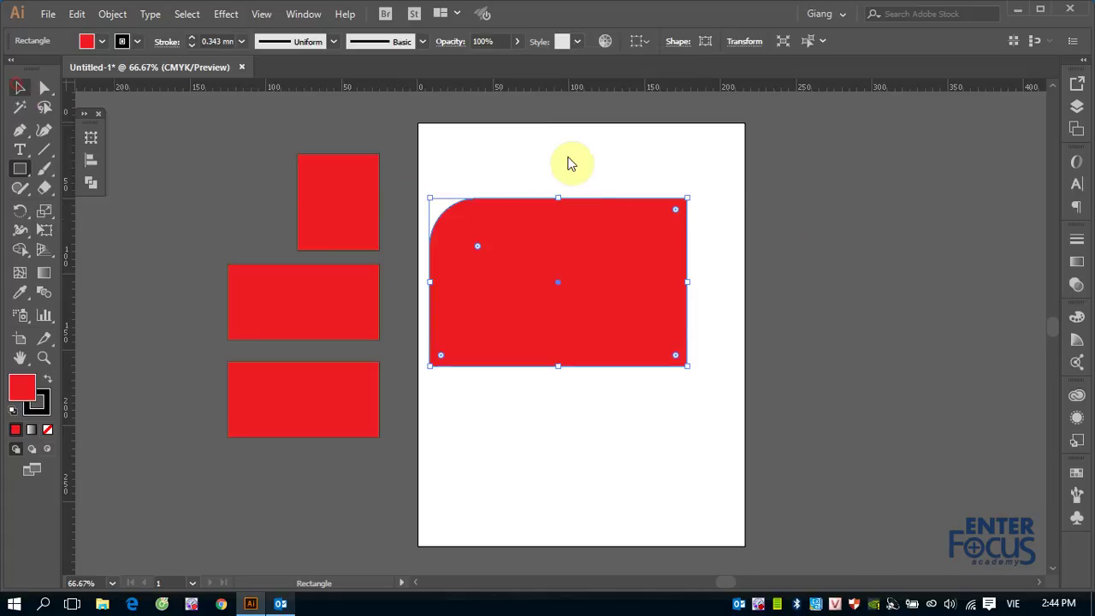
Step: Marquee-select all the red rectangles and delete them
left_click(19, 88)
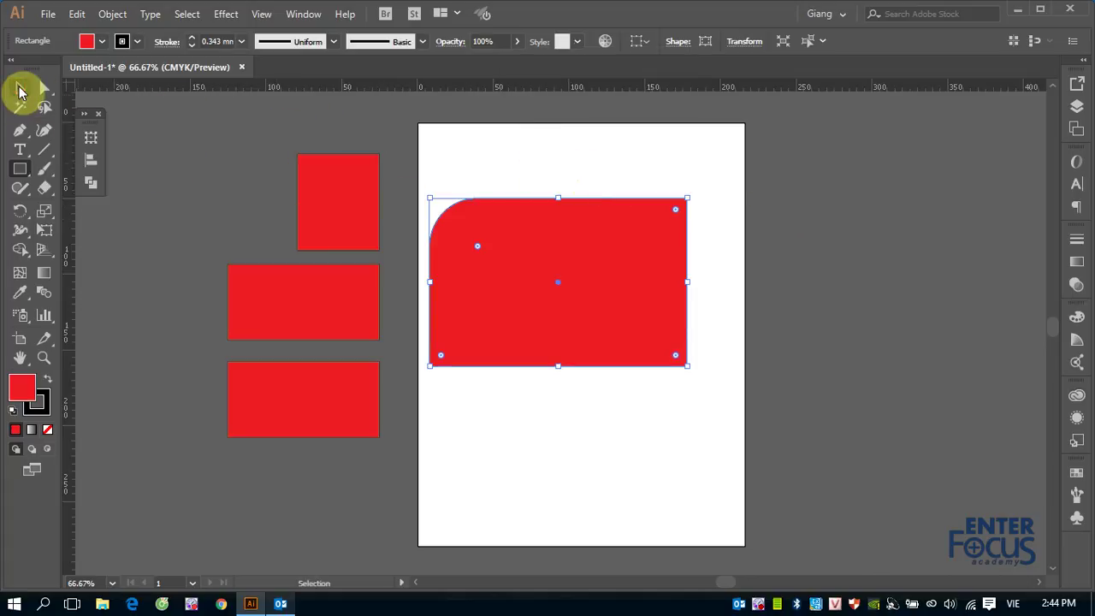
left_click_drag(191, 130, 710, 448)
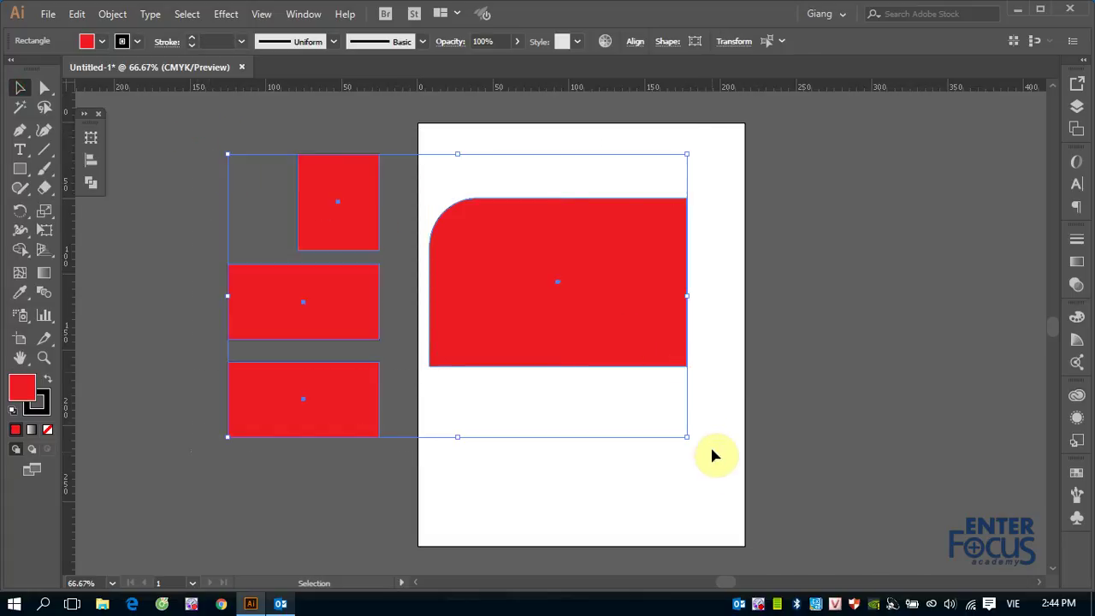
key("Delete")
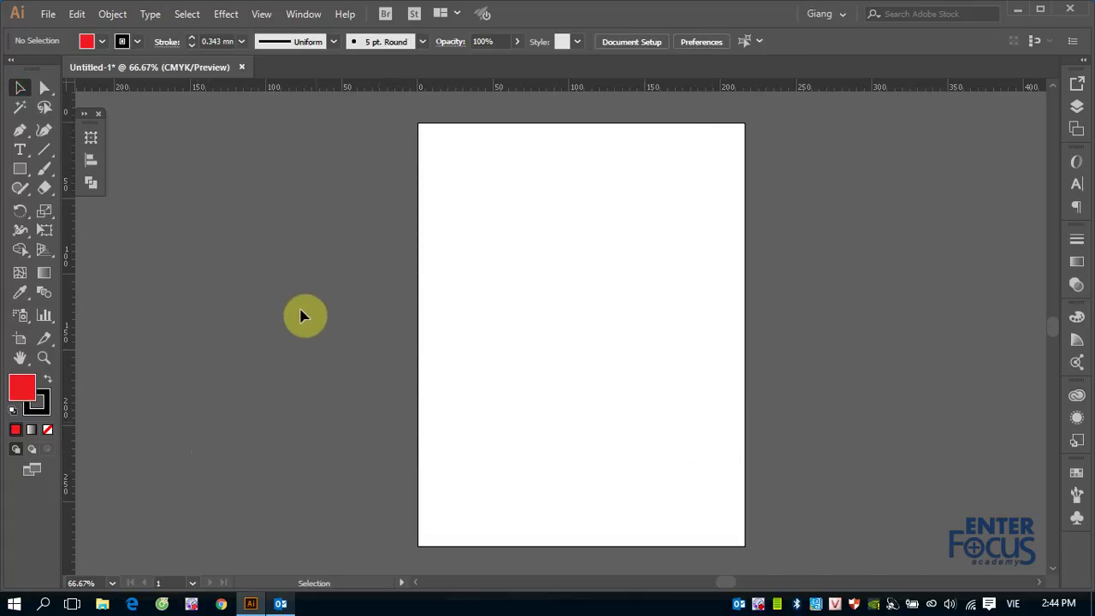
Step: Draw a new red rounded rectangle near the top of the artboard with the Rounded Rectangle Tool
left_click(21, 170)
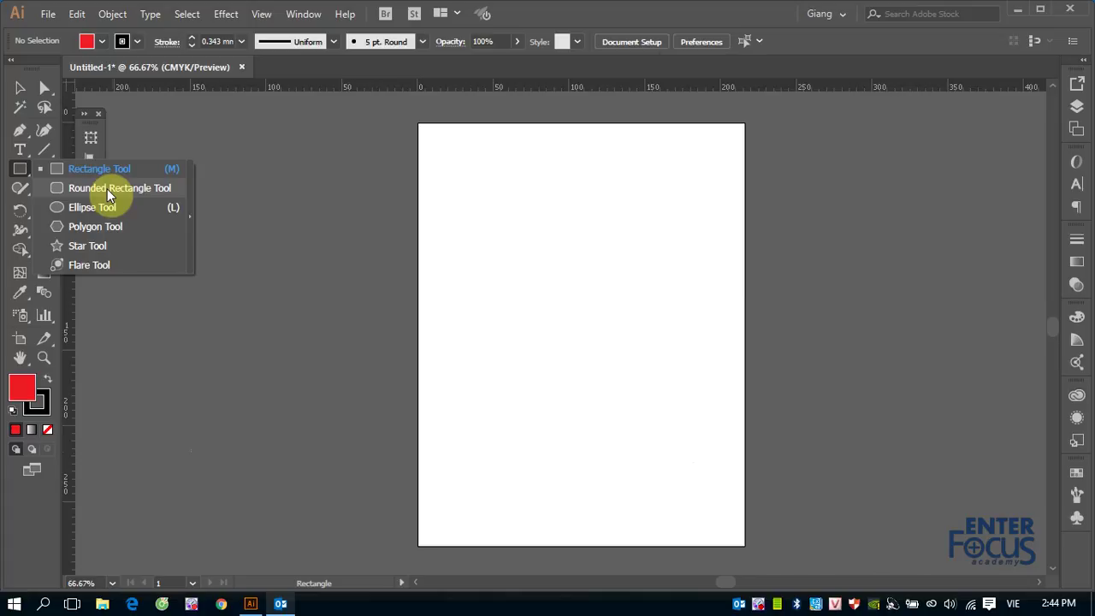
left_click(107, 189)
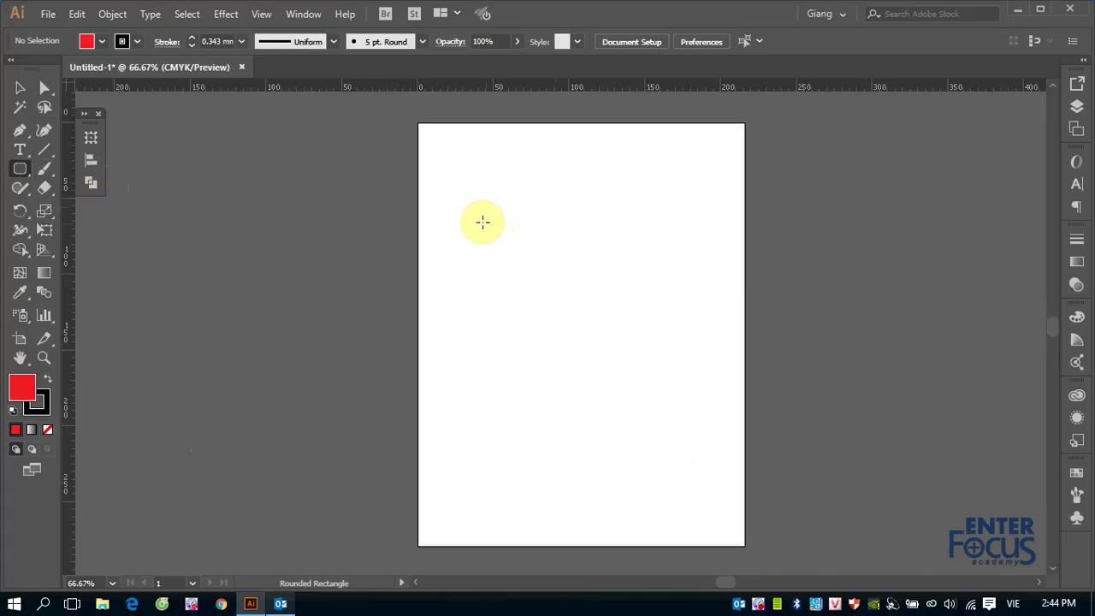
left_click_drag(482, 223, 657, 315)
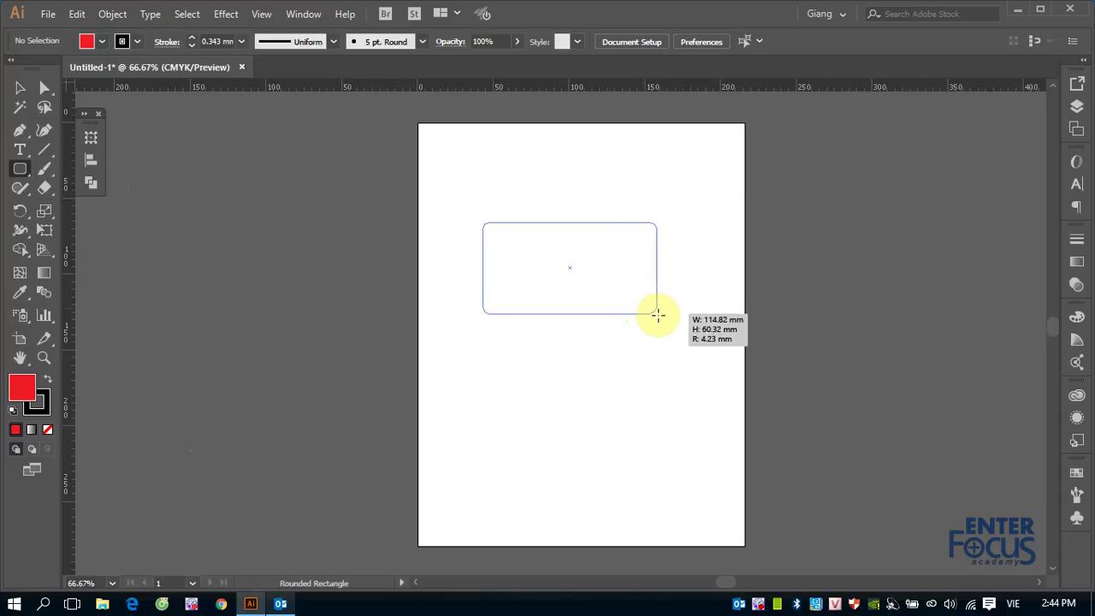
left_click_drag(657, 315, 664, 329)
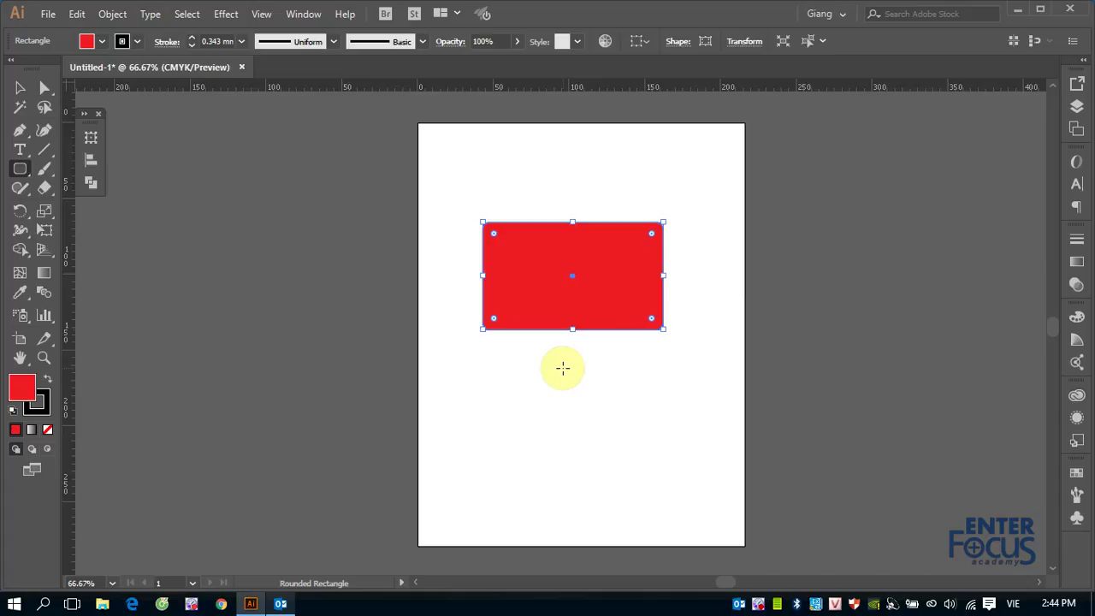
Step: Open the Rounded Rectangle dialog at 119.0565 × 70.9048 mm and select its corner radius value
left_click(447, 156)
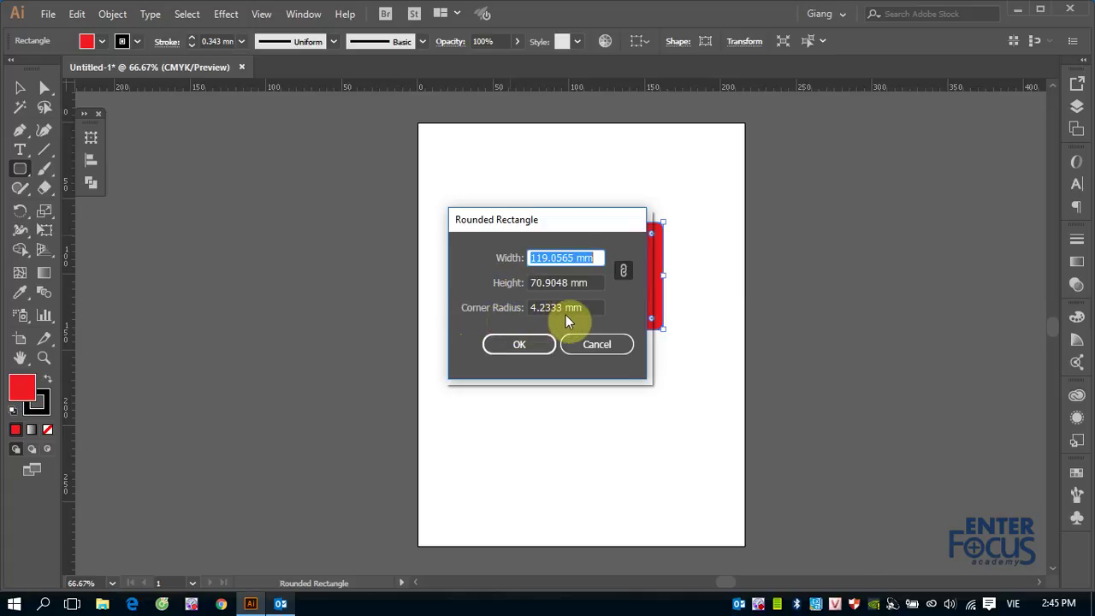
left_click_drag(563, 308, 524, 315)
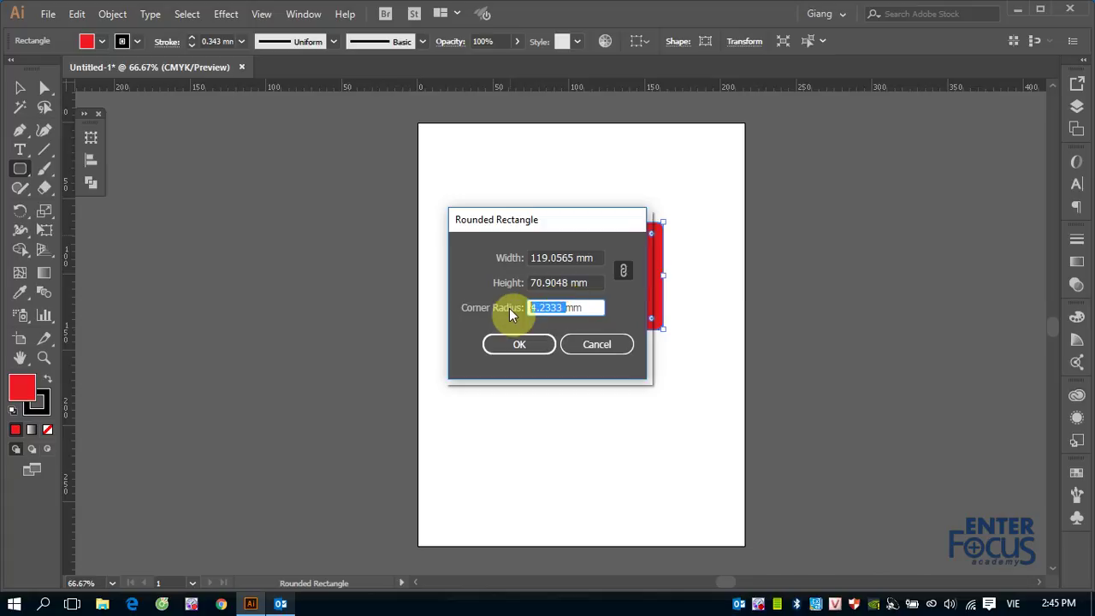
Step: Create the 10 mm-corner rounded rectangle, delete the sharp-cornered one, and move it left of the artboard
type("10")
left_click(519, 343)
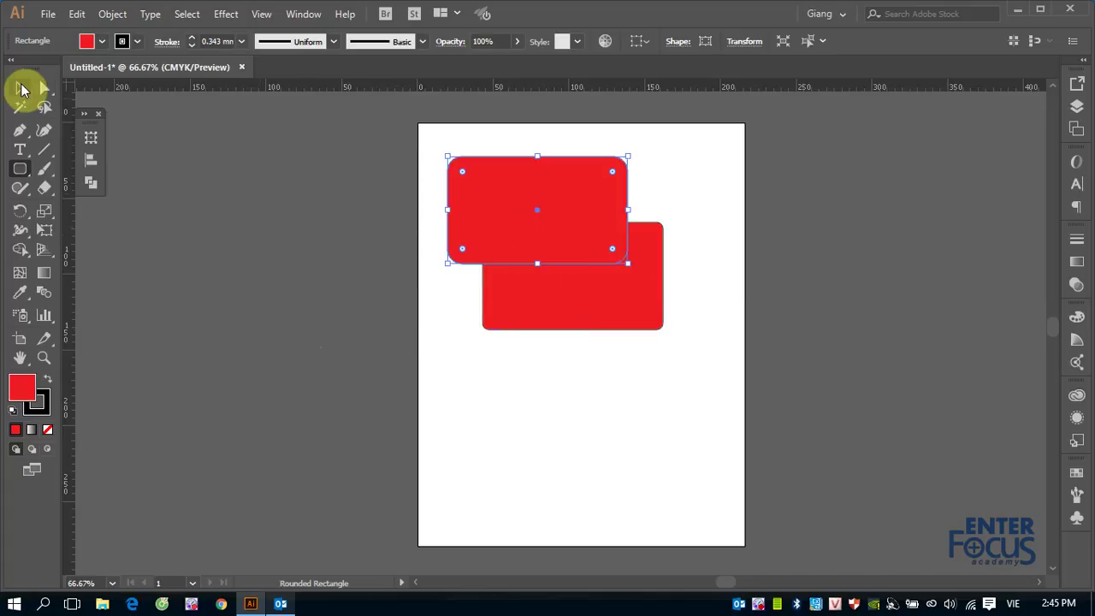
left_click(19, 88)
left_click(504, 324)
left_click_drag(524, 297, 204, 334)
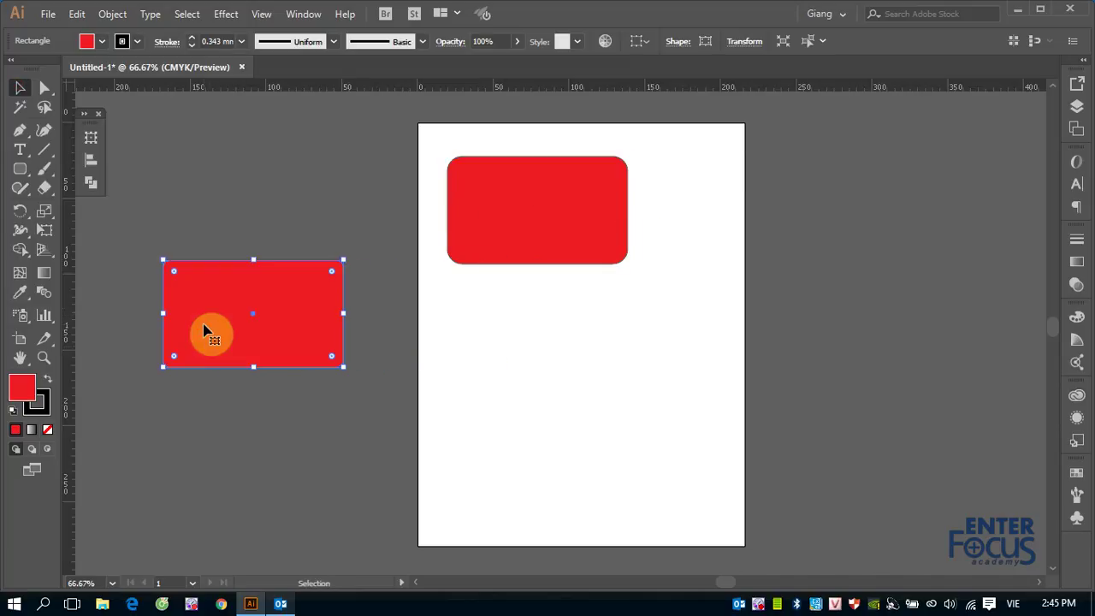
key("Delete")
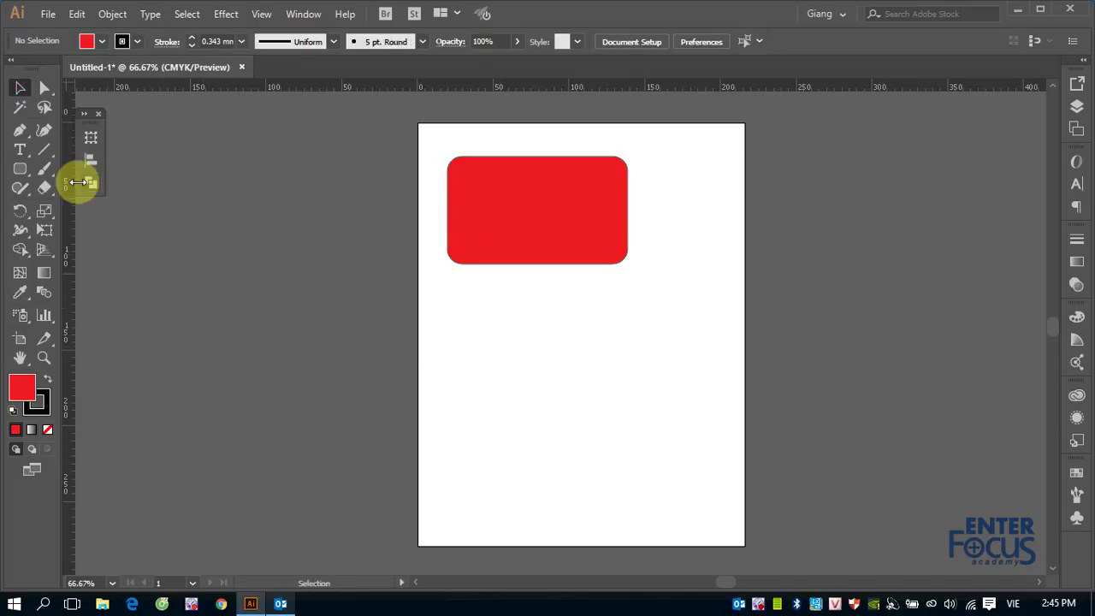
left_click_drag(471, 197, 208, 171)
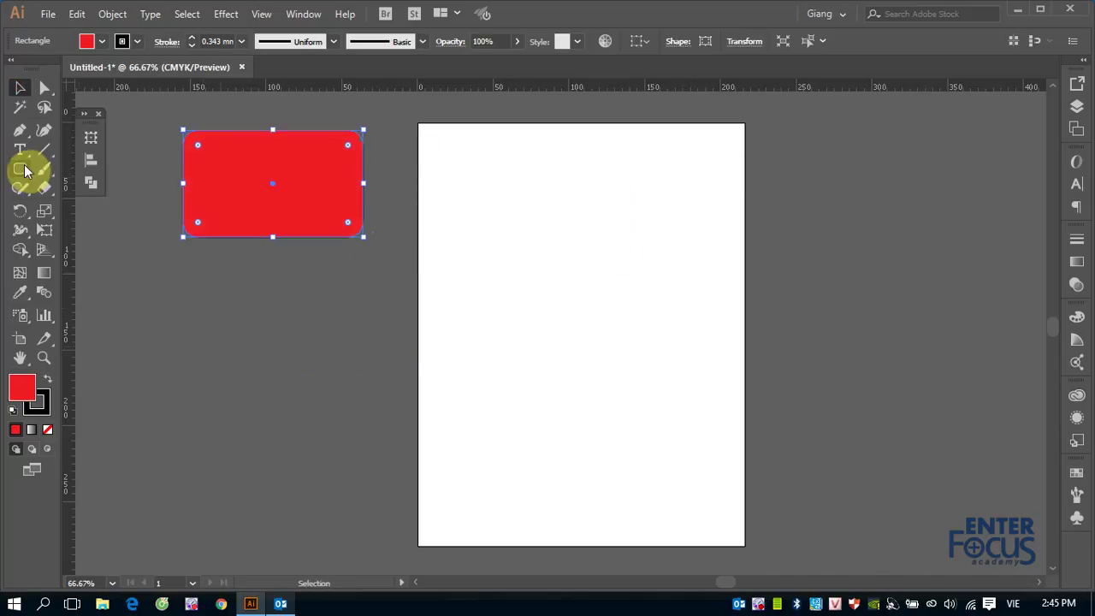
Step: Draw four more rounded rectangles of assorted sizes, then marquee-select all of them
left_click(20, 169)
left_click_drag(441, 147, 566, 196)
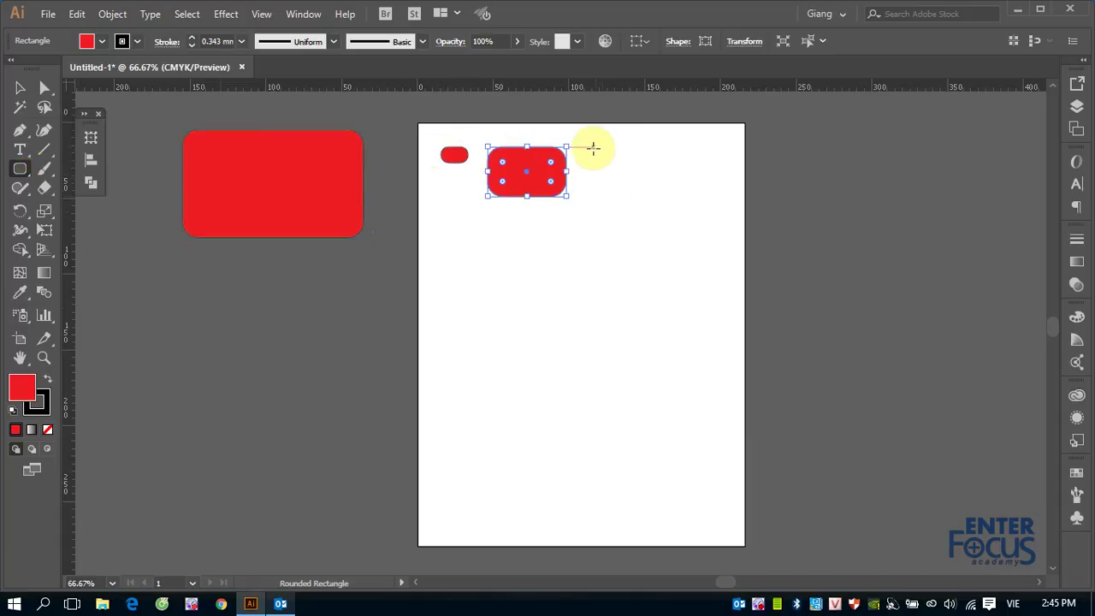
left_click_drag(592, 151, 707, 237)
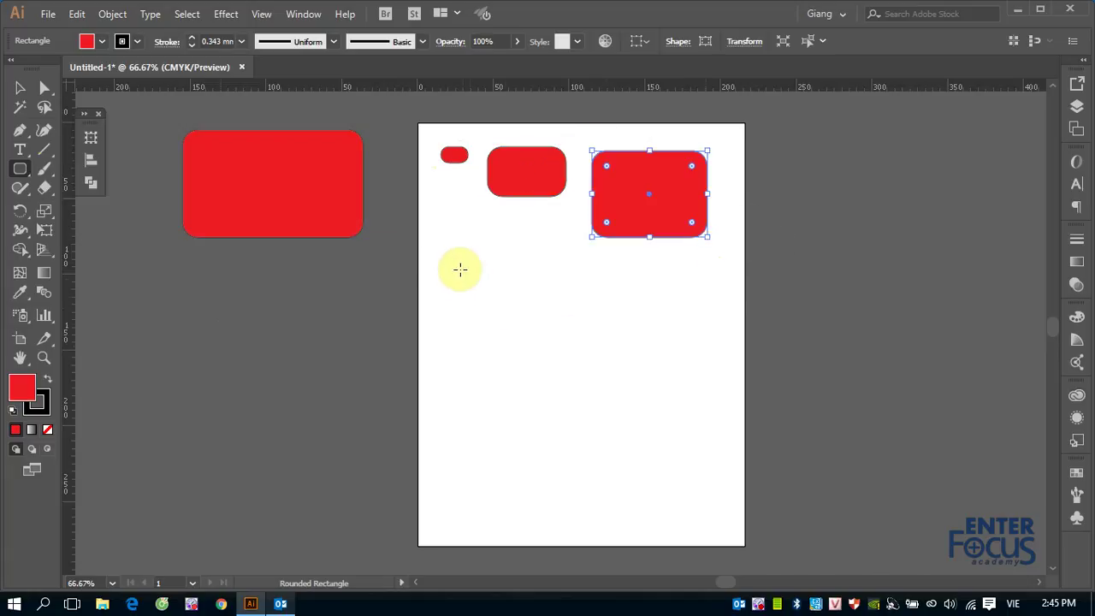
mouse_move(435, 261)
left_mouse_down()
mouse_move(539, 313)
mouse_move(628, 380)
left_mouse_up()
left_click_drag(667, 261, 985, 489)
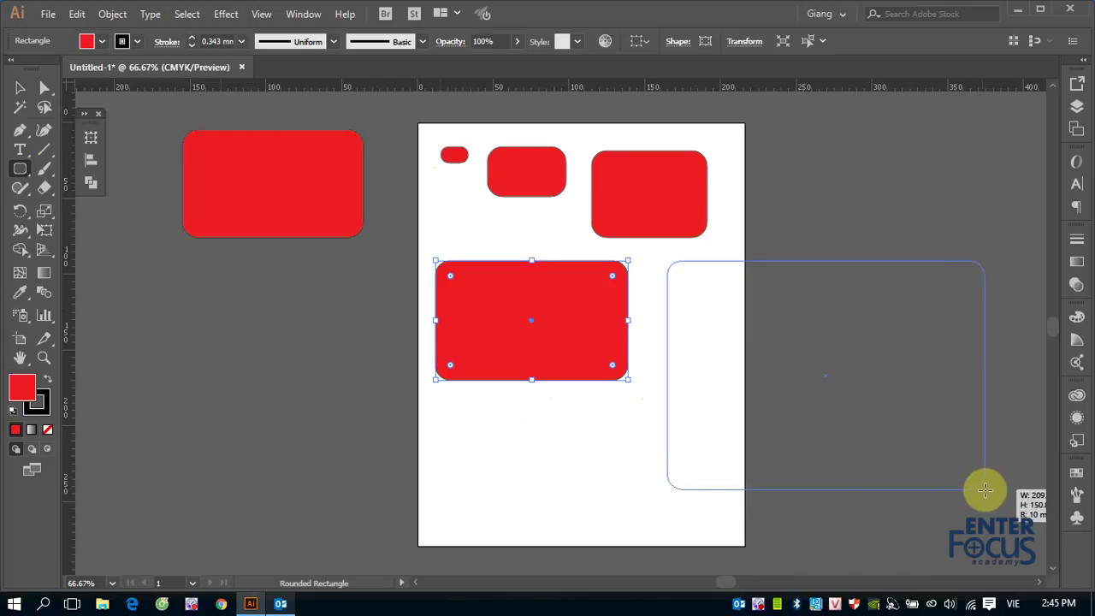
left_click(20, 88)
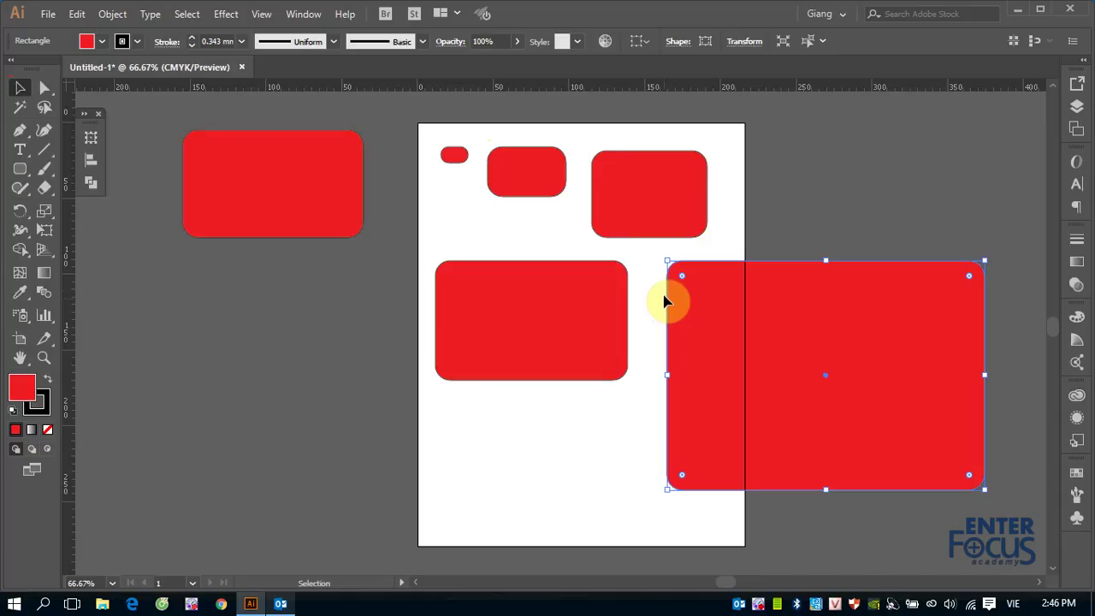
mouse_move(168, 109)
left_mouse_down()
mouse_move(746, 413)
mouse_move(1006, 519)
left_mouse_up()
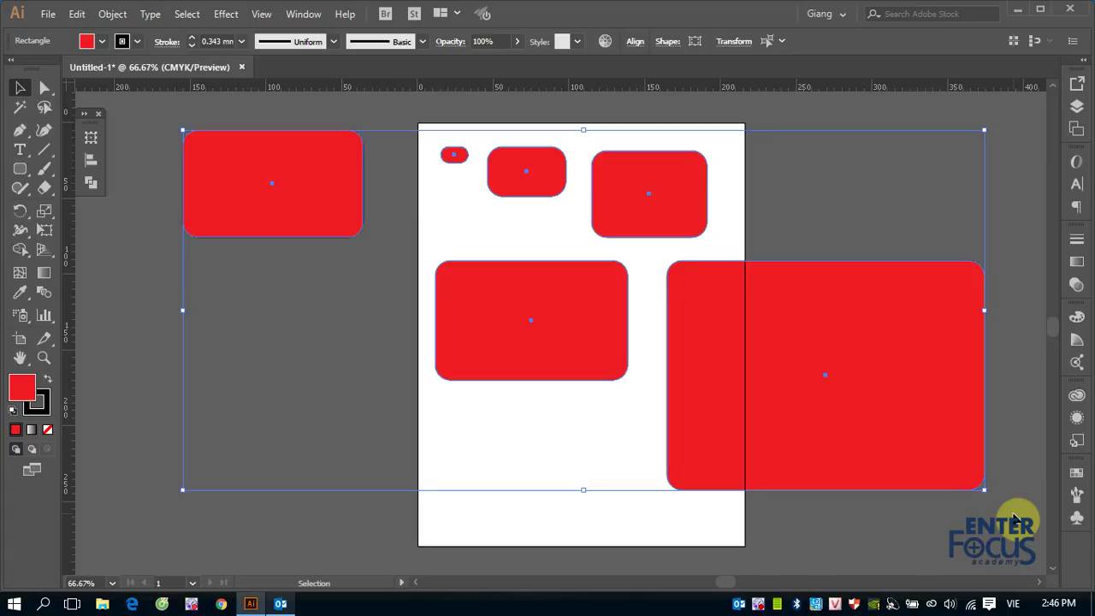
Step: Delete all the rounded rectangles and start dragging a new one near the artboard top
key("Delete")
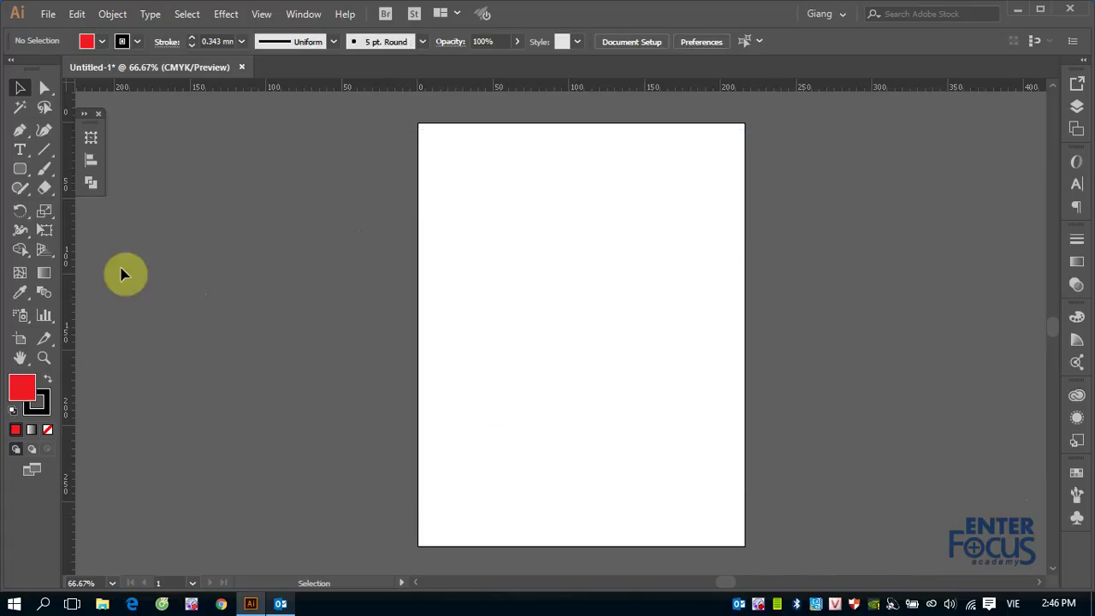
left_click(19, 169)
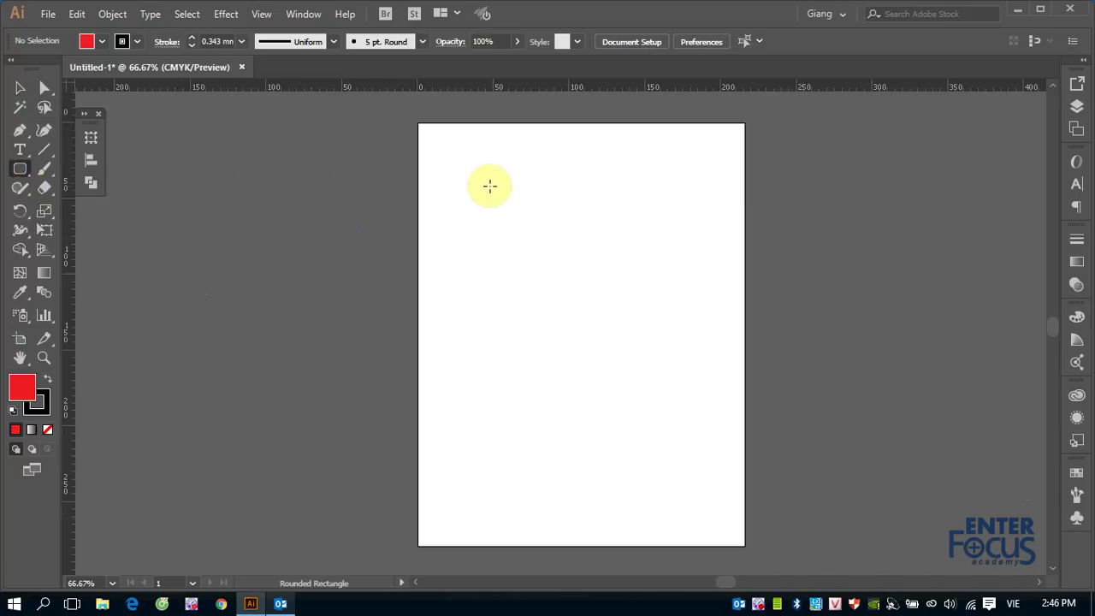
left_click_drag(450, 179, 647, 309)
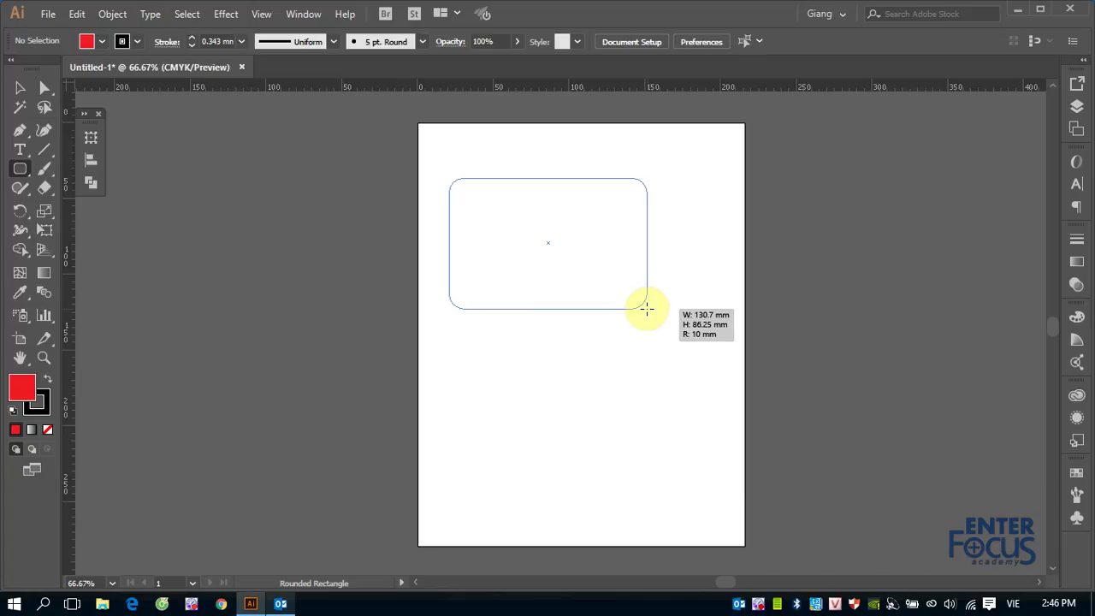
Step: Vary the corner radius with arrow keys while drawing, finishing at 130.7 × 86.25 mm with 16.58 mm corners
left_click_drag(647, 309, 647, 308)
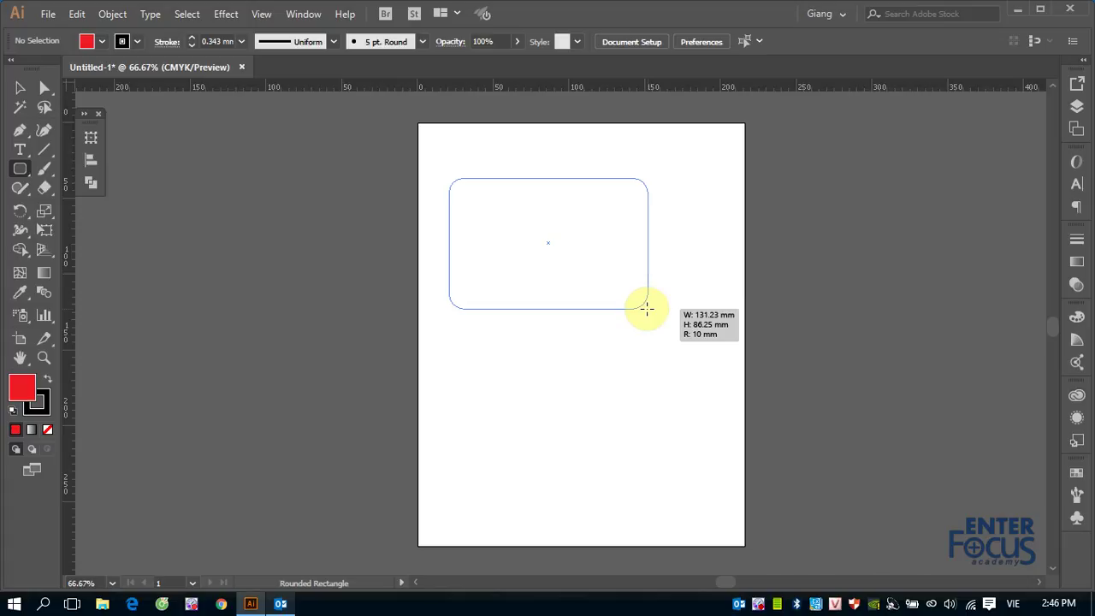
left_click_drag(647, 309, 646, 309)
key("Up")
key("Up")
key("Up")
key("Up")
key("Up")
key("Up")
key("Up")
key("Up")
key("Up")
key("Up")
key("Up")
key("Up")
key("Up")
key("Up")
key("Up")
key("Up")
key("Up")
key("Up")
key("Up")
key("Up")
key("Up")
key("Up")
key("Down")
key("Down")
key("Down")
key("Down")
key("Down")
key("Down")
key("Down")
key("Down")
key("Down")
key("Down")
key("Down")
key("Down")
key("Down")
key("Down")
key("Down")
key("Down")
key("Down")
key("Down")
key("Down")
key("Down")
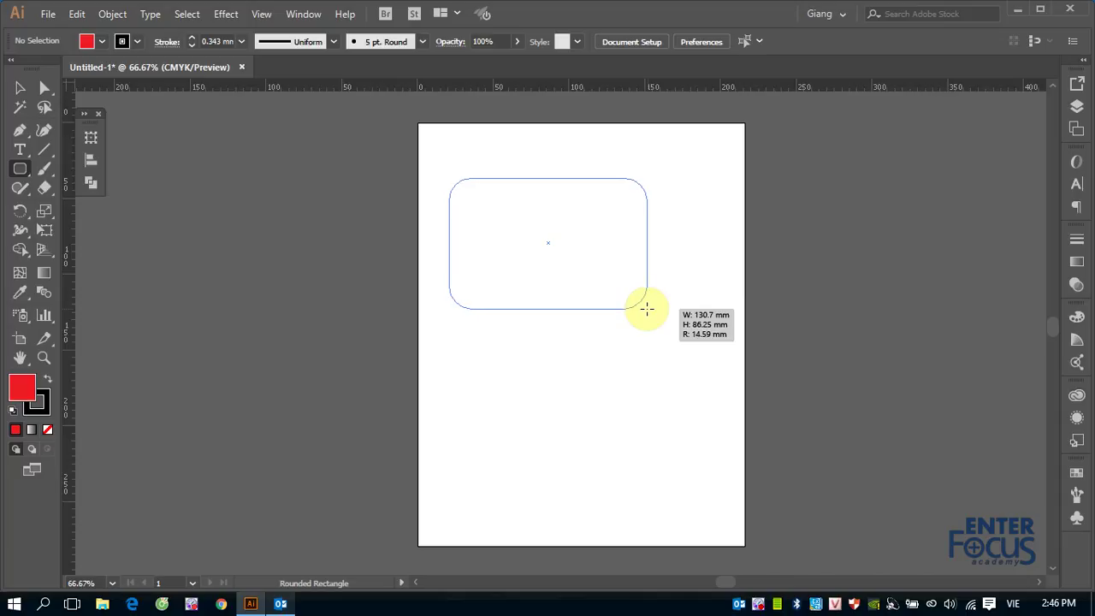
left_click_drag(647, 309, 647, 309)
key("Down")
key("Down")
key("Down")
key("Down")
key("Down")
key("Down")
key("Down")
key("Down")
key("Down")
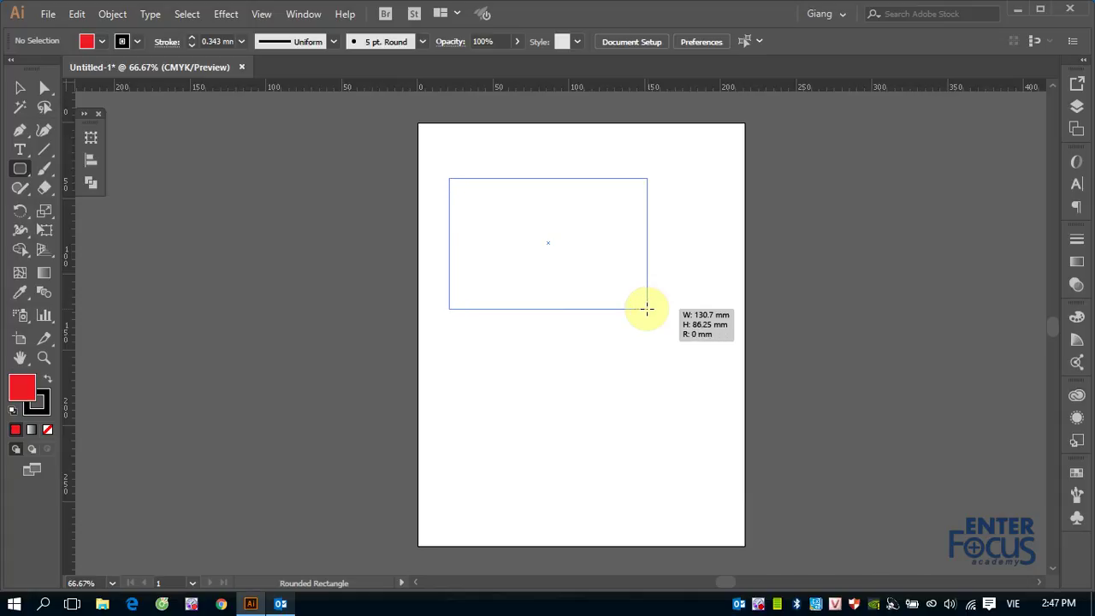
key("Up")
key("Up")
key("Up")
key("Up")
key("Up")
key("Up")
key("Up")
key("Up")
key("Up")
key("Up")
key("Up")
key("Up")
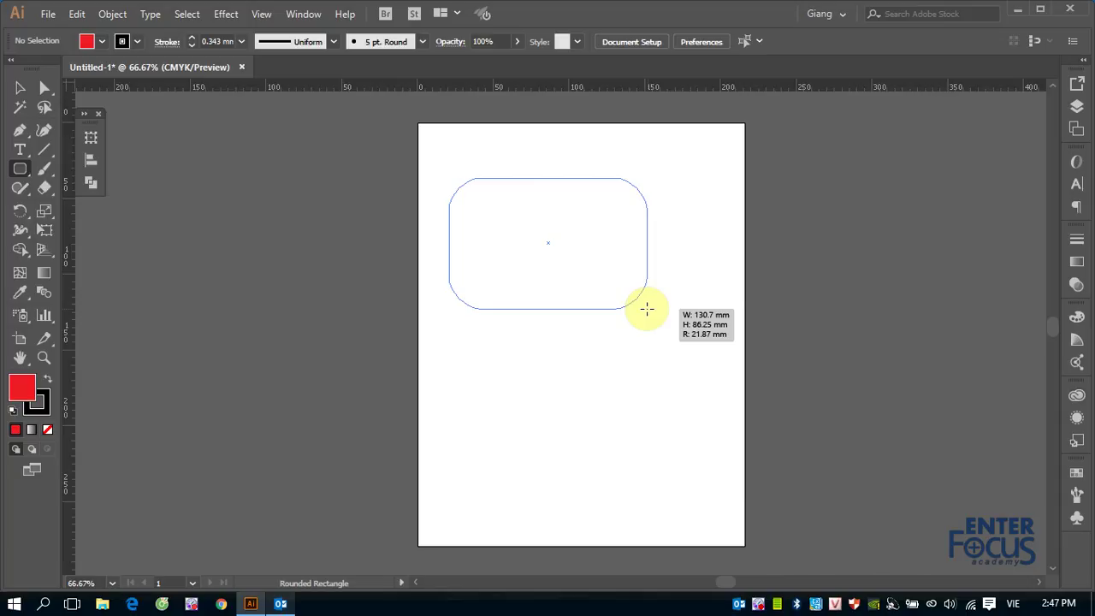
key("Left")
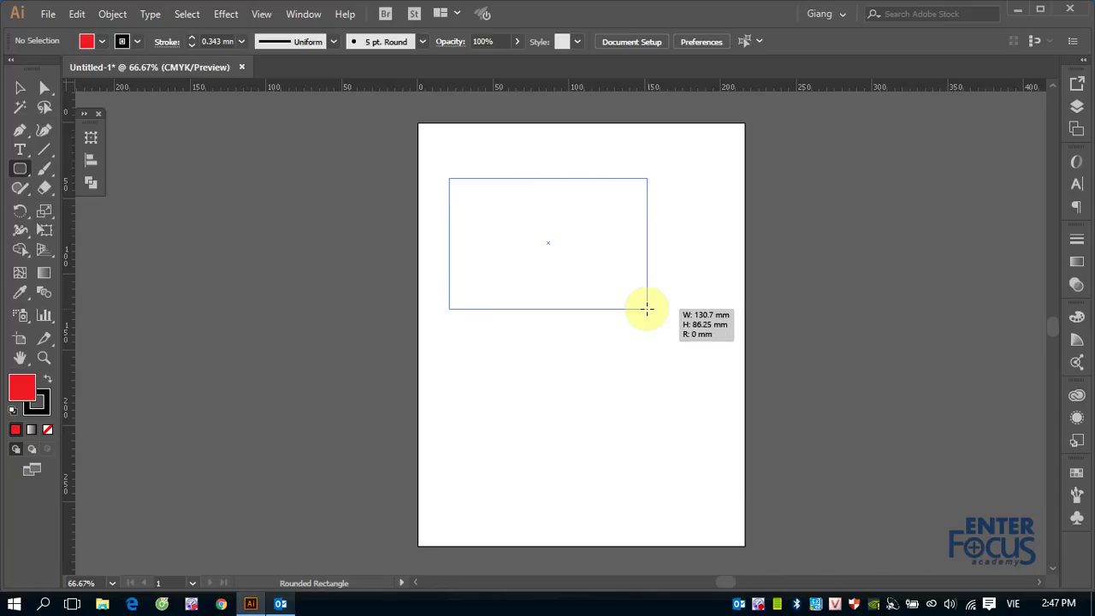
key("Right")
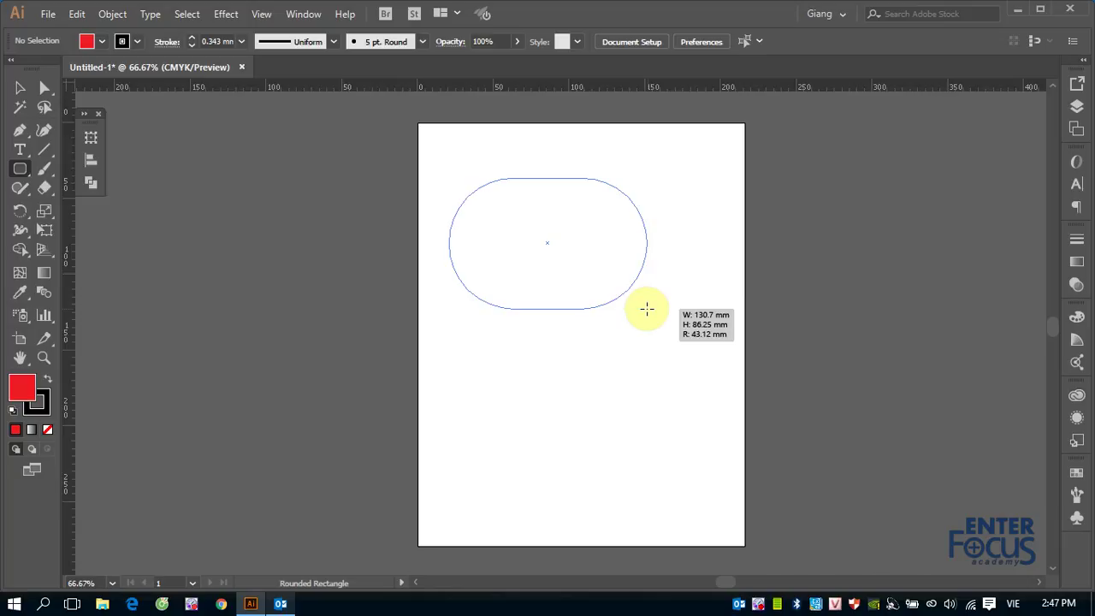
key("Left")
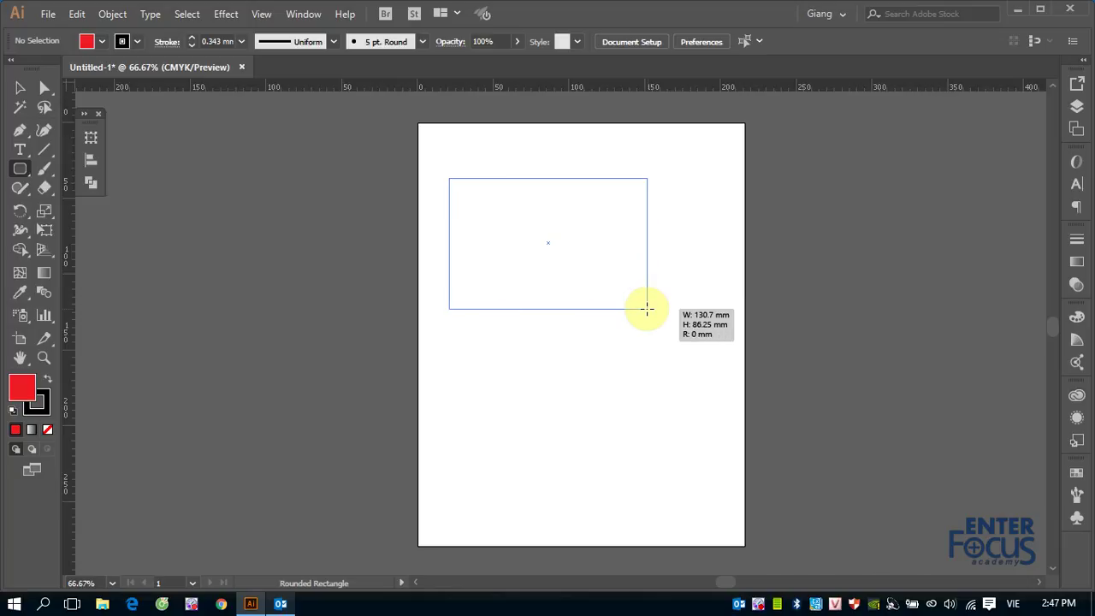
key("Up")
key("Up")
key("Up")
key("Up")
key("Up")
key("Up")
key("Up")
key("Up")
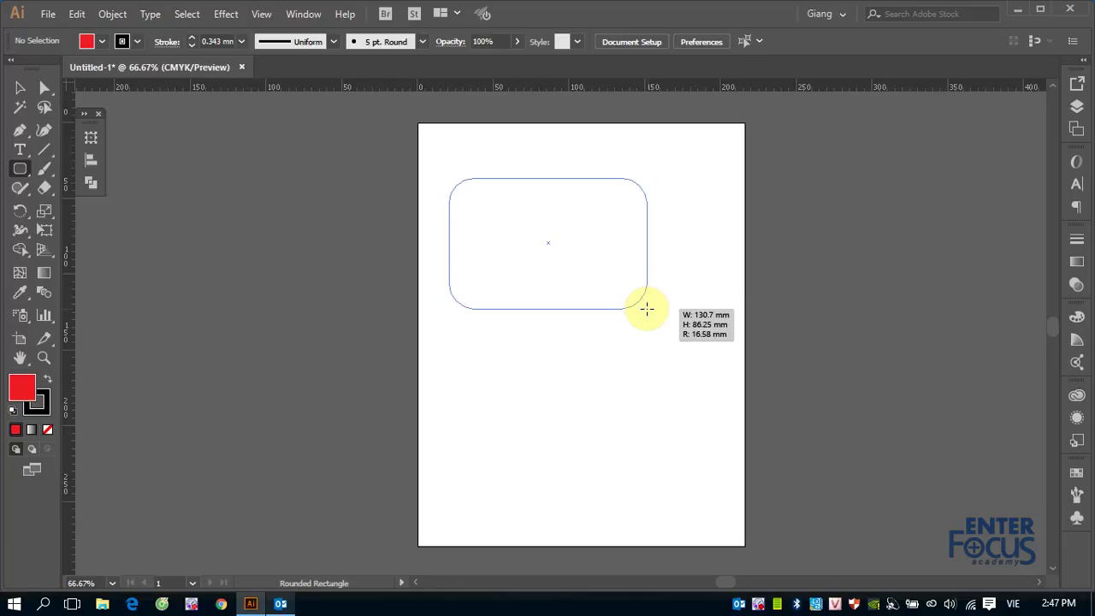
left_click_drag(646, 309, 646, 308)
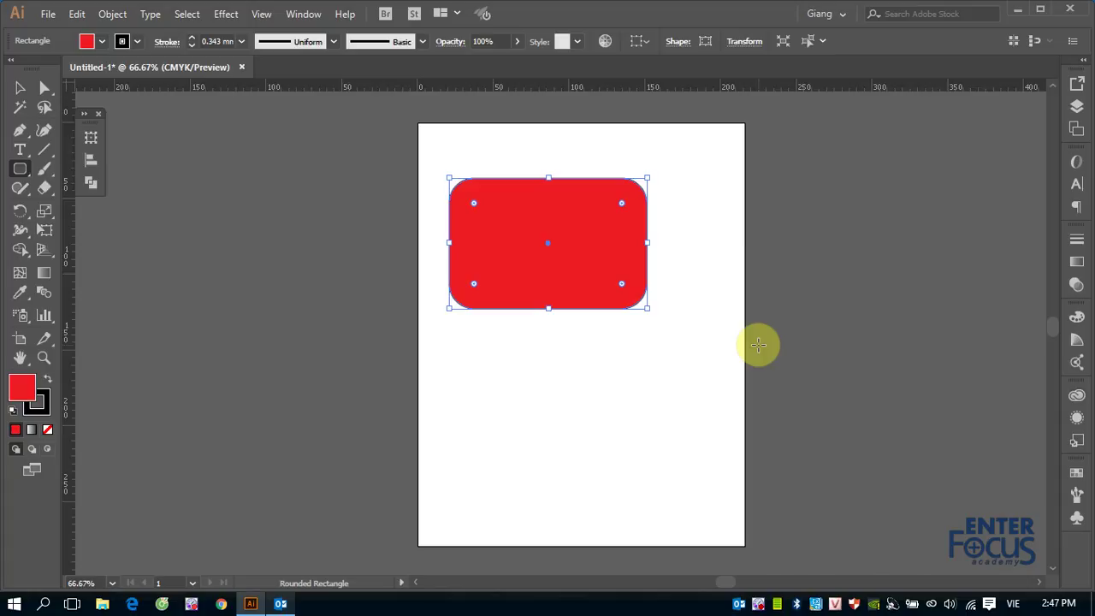
Step: Unlink the rectangle's four corner radius values in the Shape properties
left_click_drag(473, 204, 473, 203)
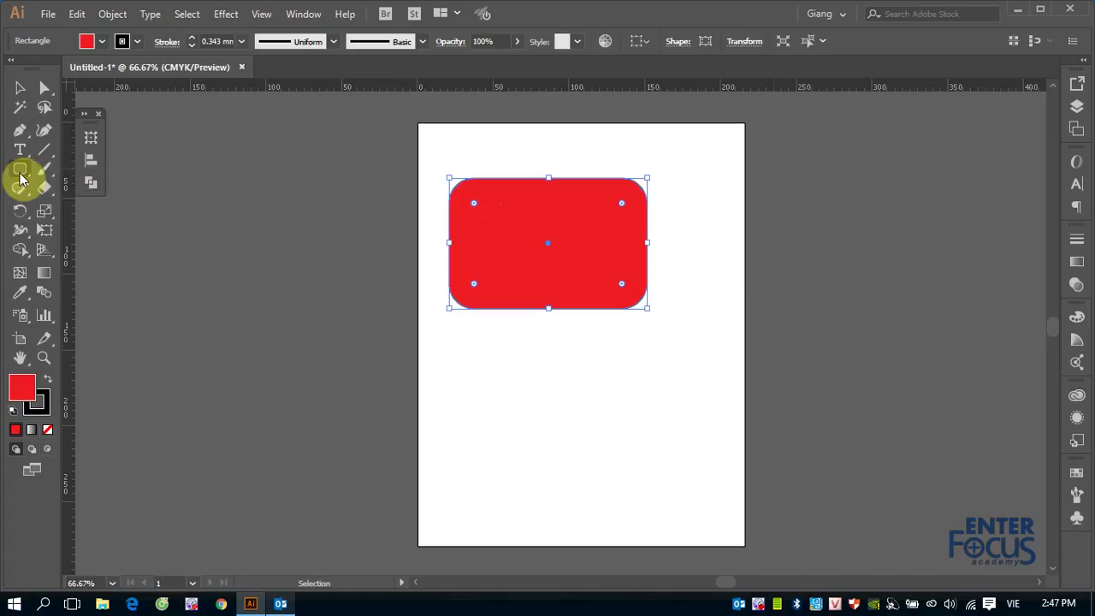
left_click(22, 176)
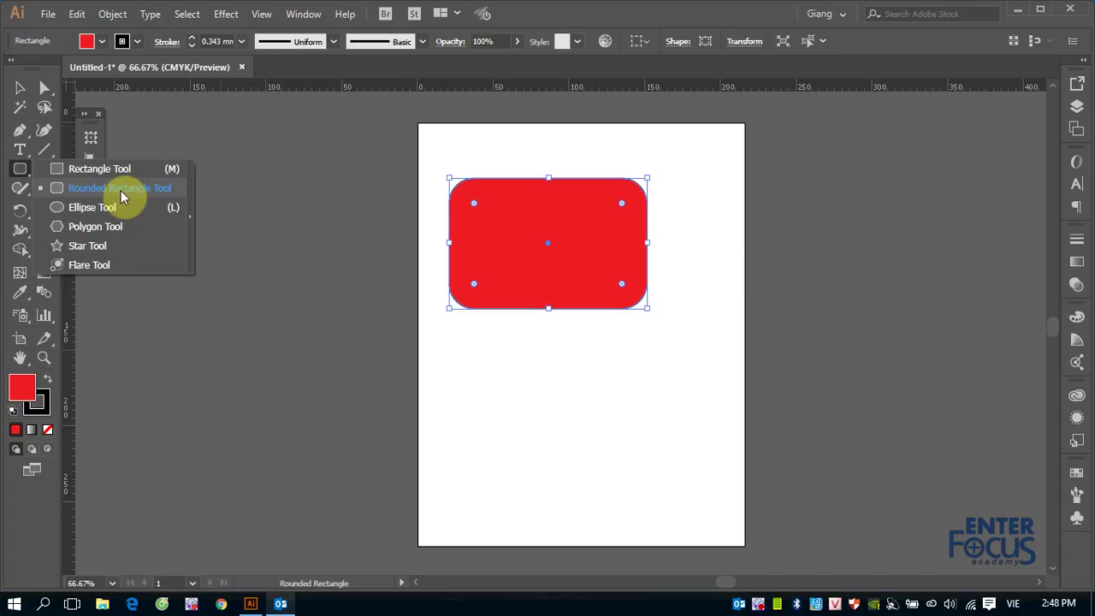
left_click(679, 49)
left_click(681, 41)
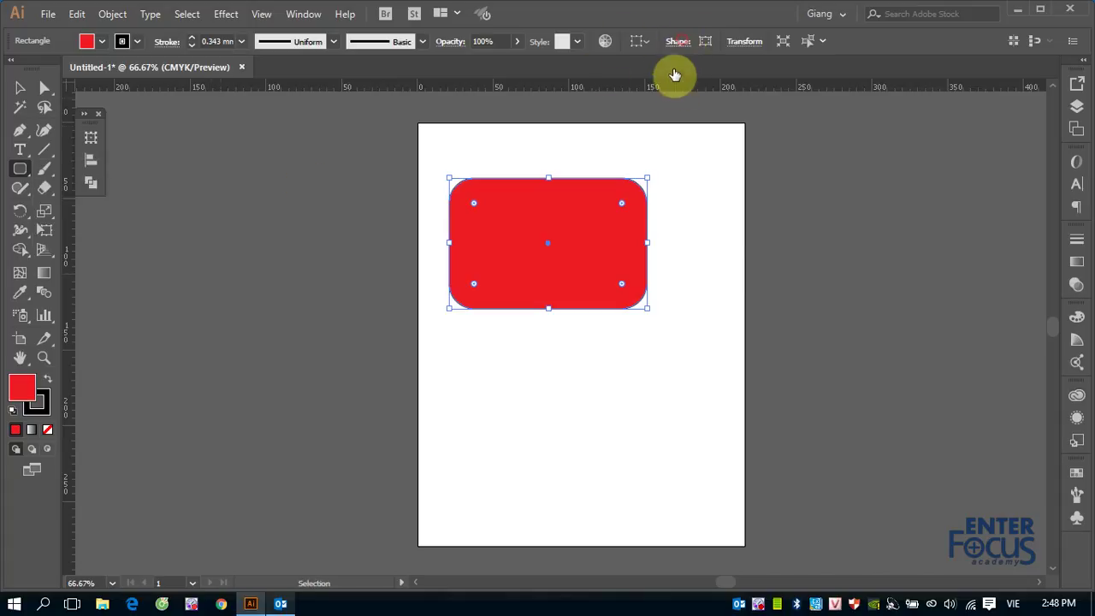
left_click(589, 124)
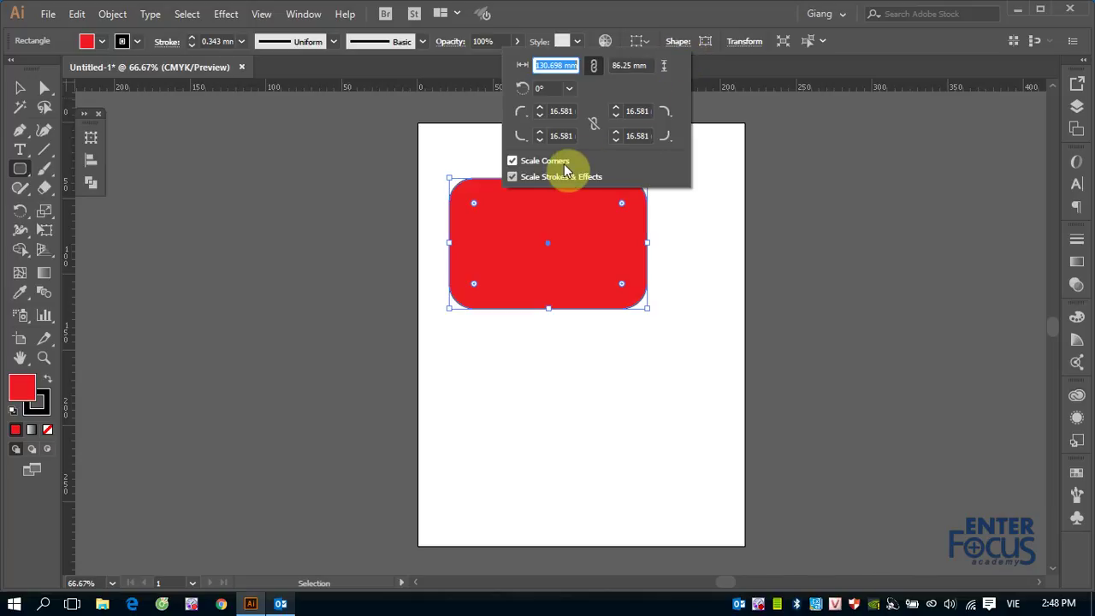
left_click(887, 42)
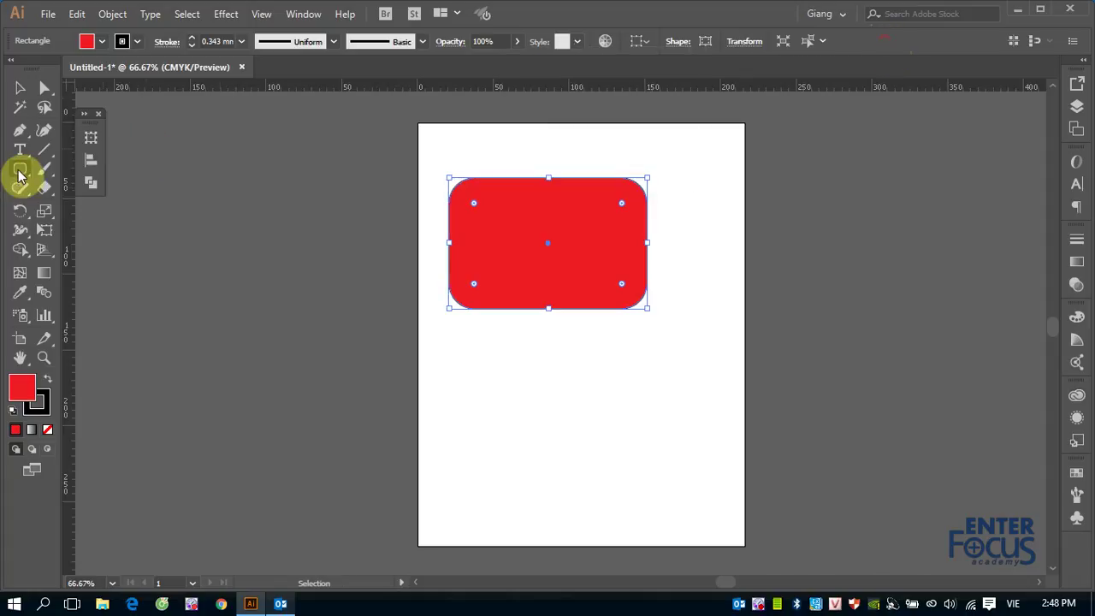
Step: Select the red rounded rectangle and delete it
left_click(20, 87)
left_click(477, 244)
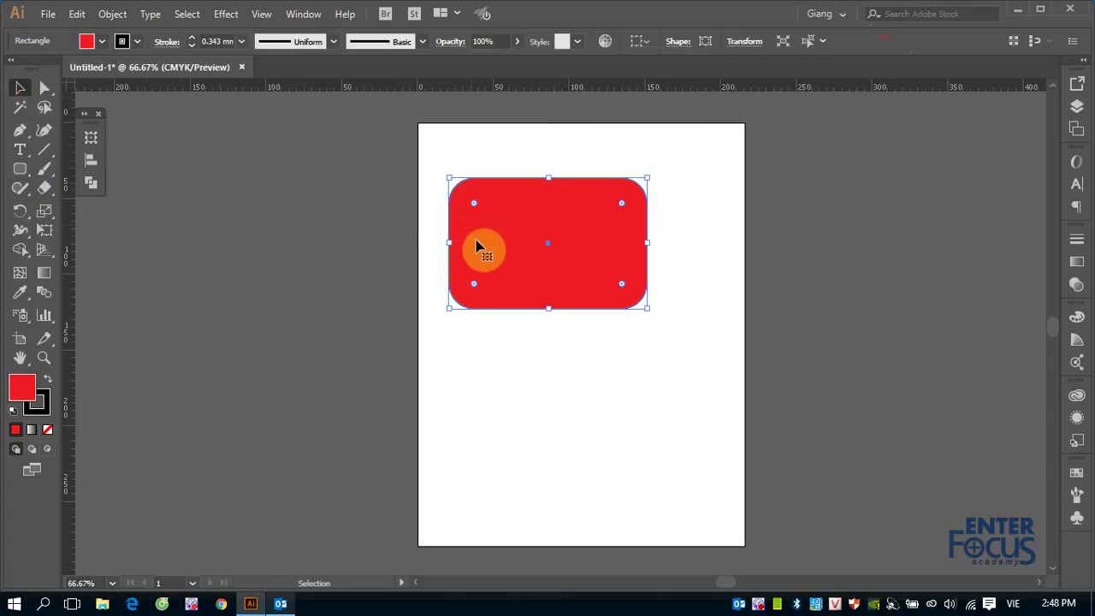
key("Delete")
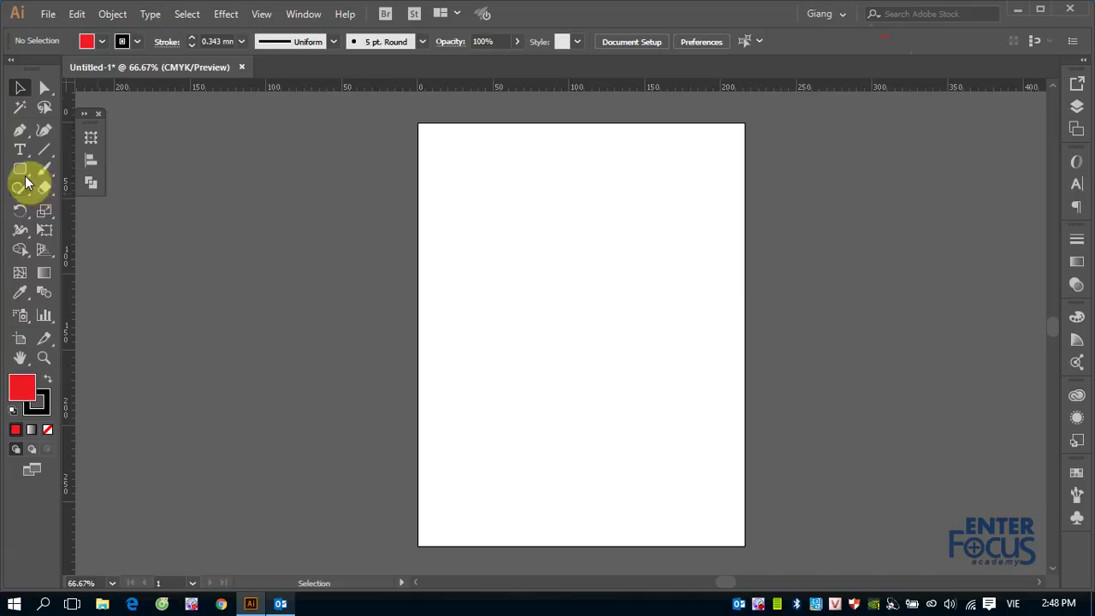
Step: Draw a red ellipse near the artboard top, then create a same-size ellipse via the Ellipse dialog
left_click(21, 171)
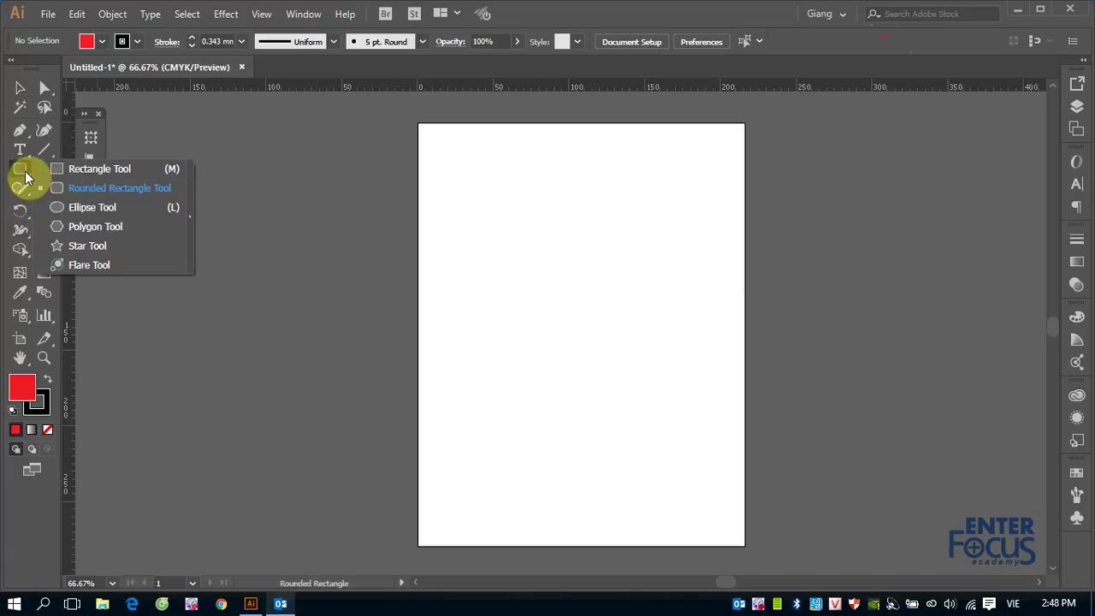
left_click(73, 207)
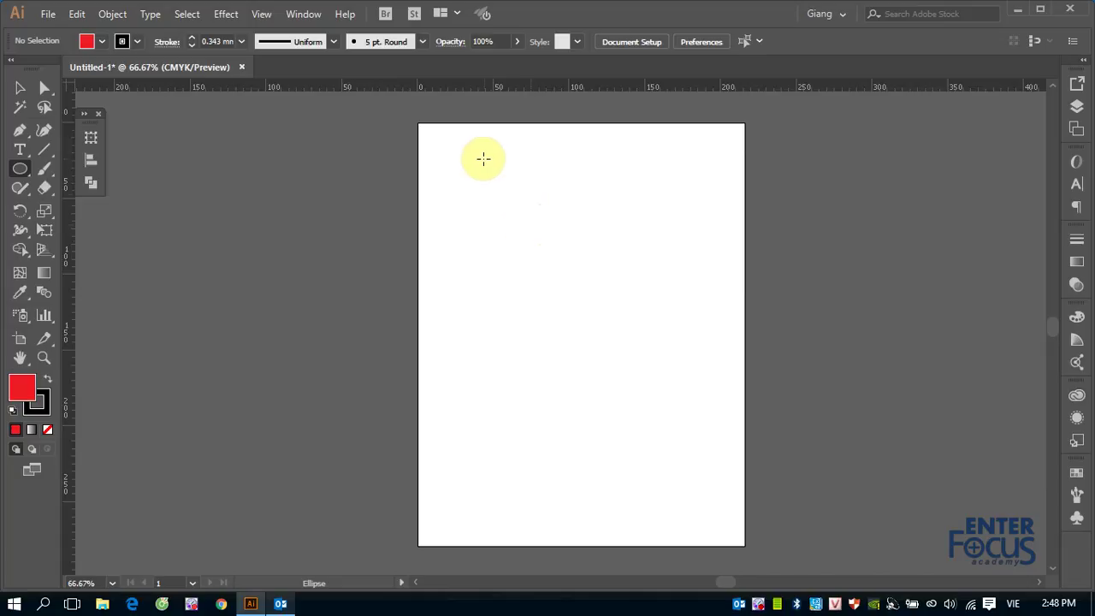
left_click_drag(472, 167, 620, 228)
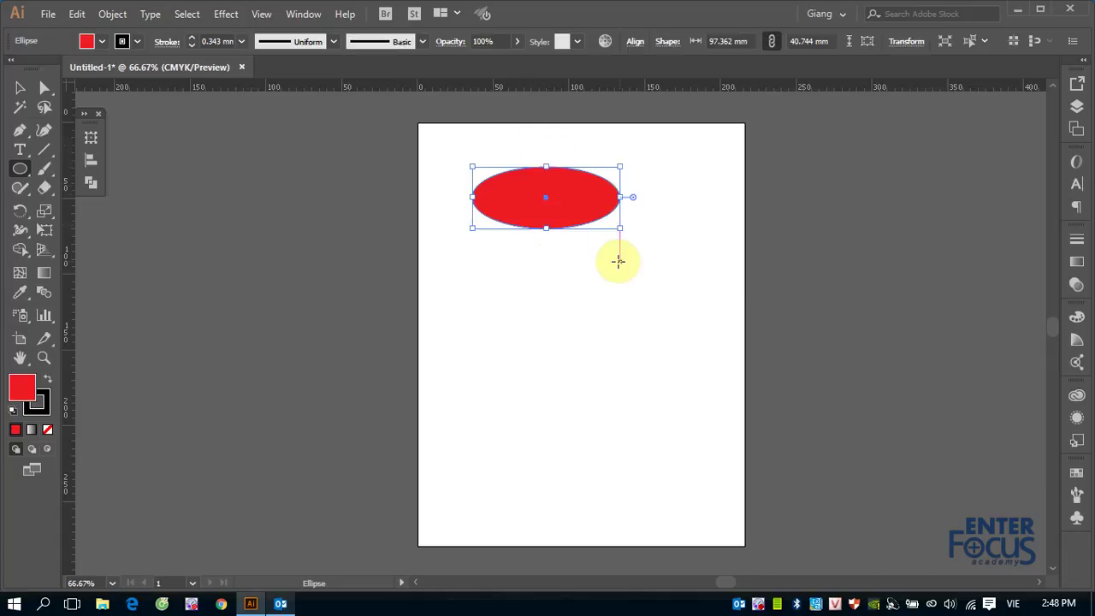
left_click(531, 272)
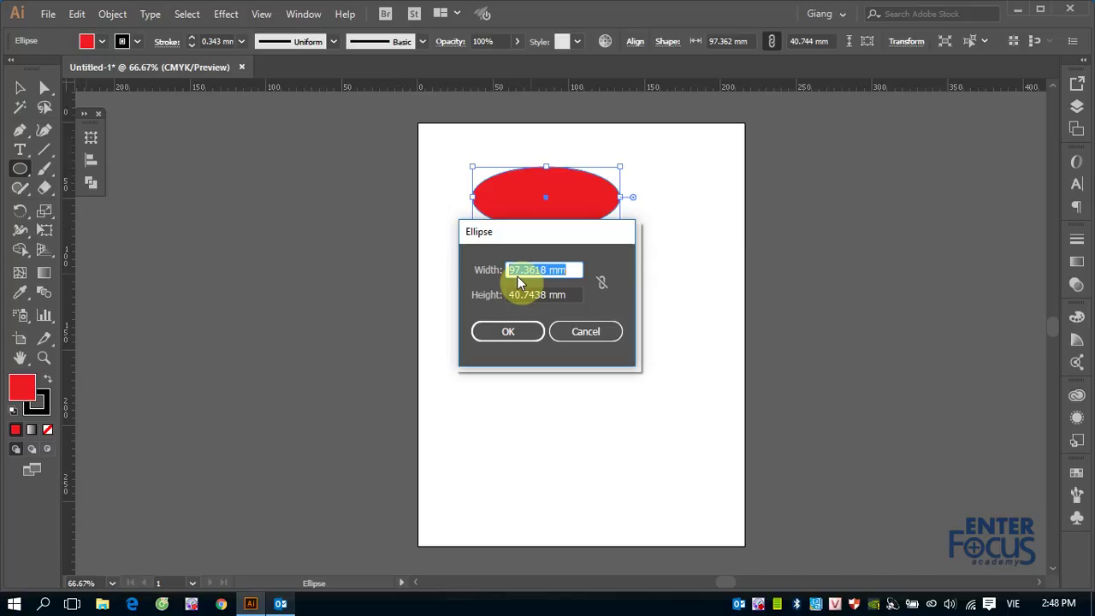
left_click(517, 335)
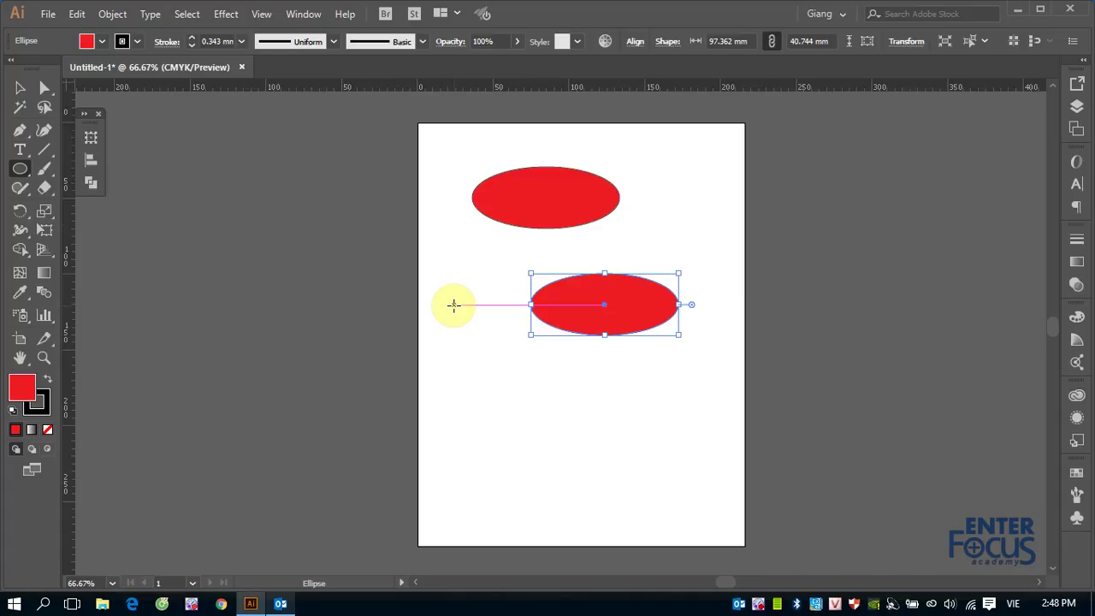
Step: Check the ellipse's shape properties, then select the top ellipse
left_click(670, 43)
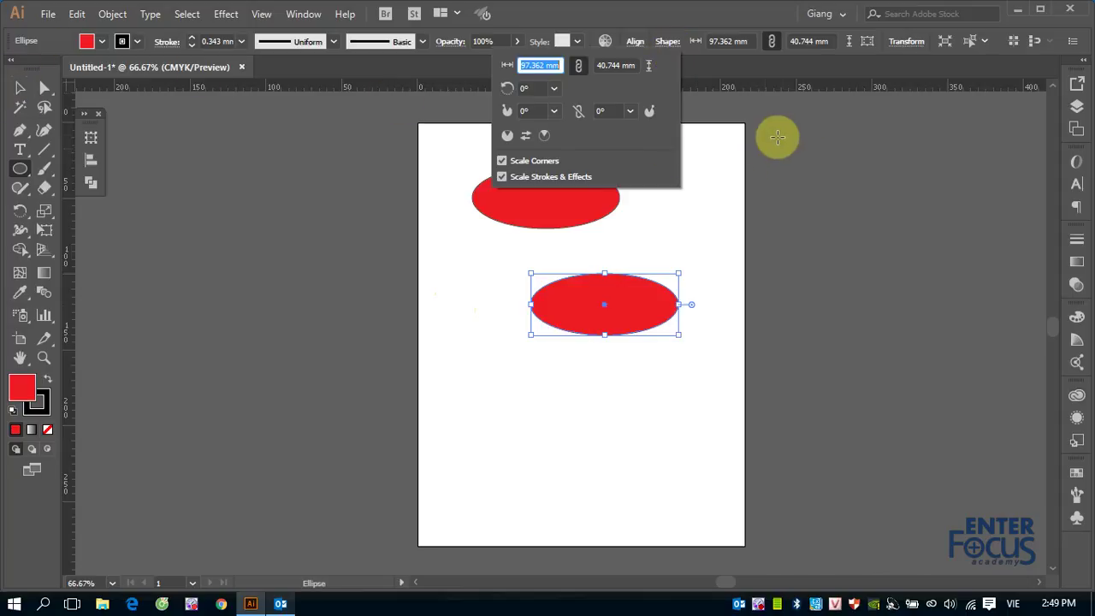
left_click(656, 19)
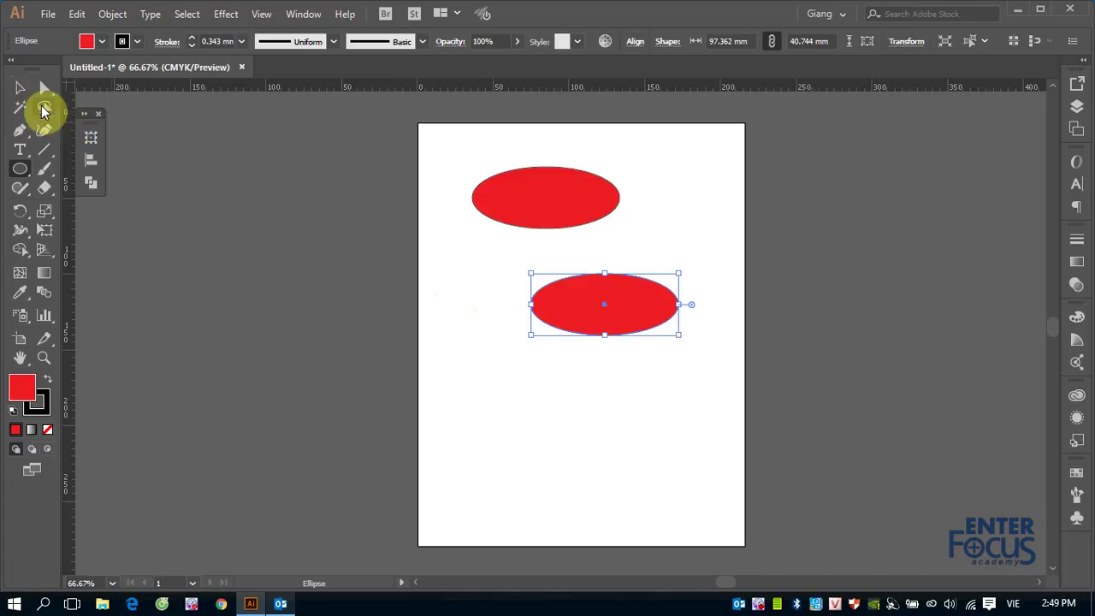
left_click(20, 86)
left_click(525, 203)
Step: Delete the top ellipse, then move the other past the left edge and enlarge it to 167.737 × 70.194 mm
key("Delete")
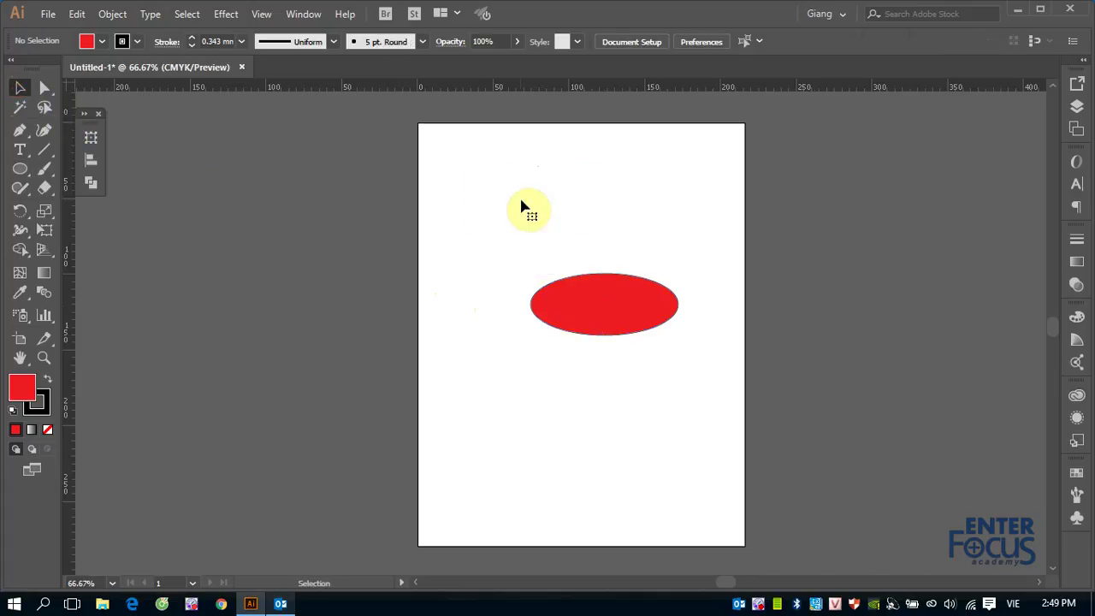
left_click_drag(602, 317, 296, 298)
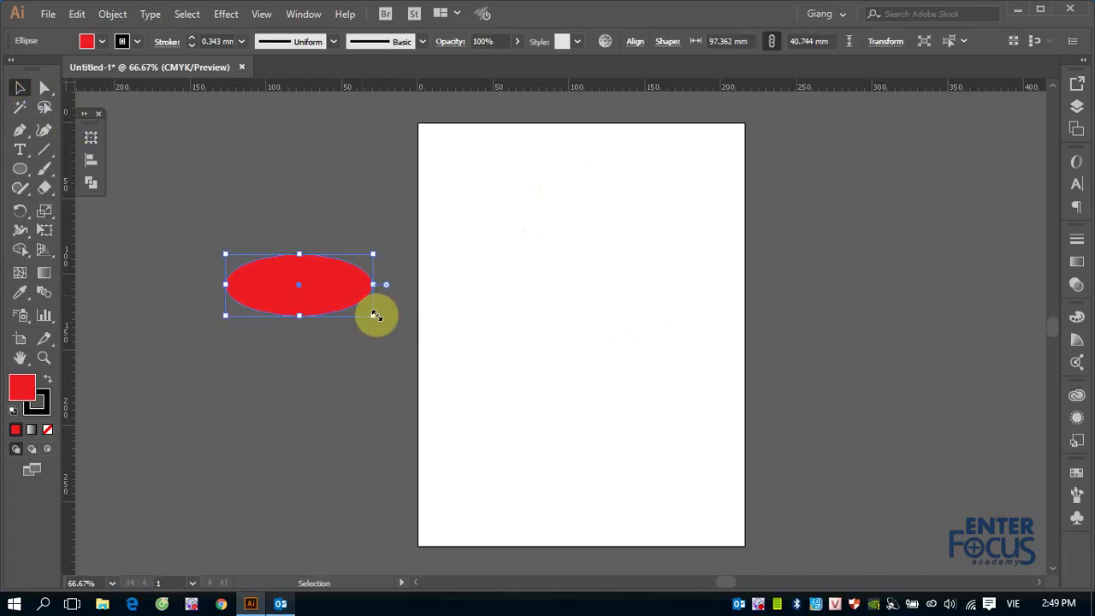
left_click_drag(373, 314, 481, 394)
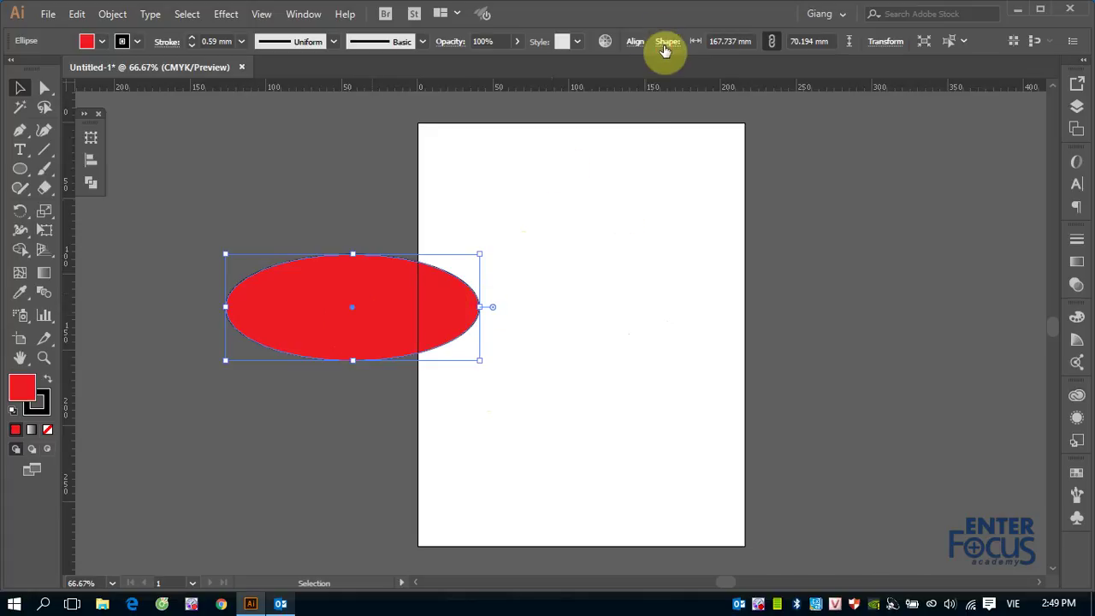
left_click(665, 45)
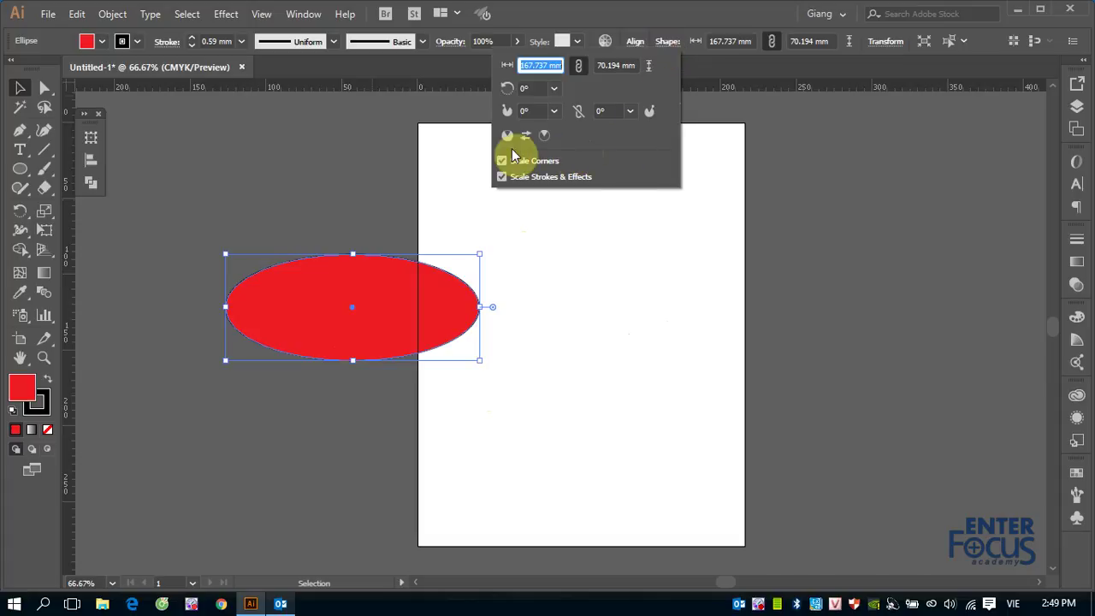
Step: Set the ellipse's pie angle to 120° from the Shape properties list
left_click(555, 111)
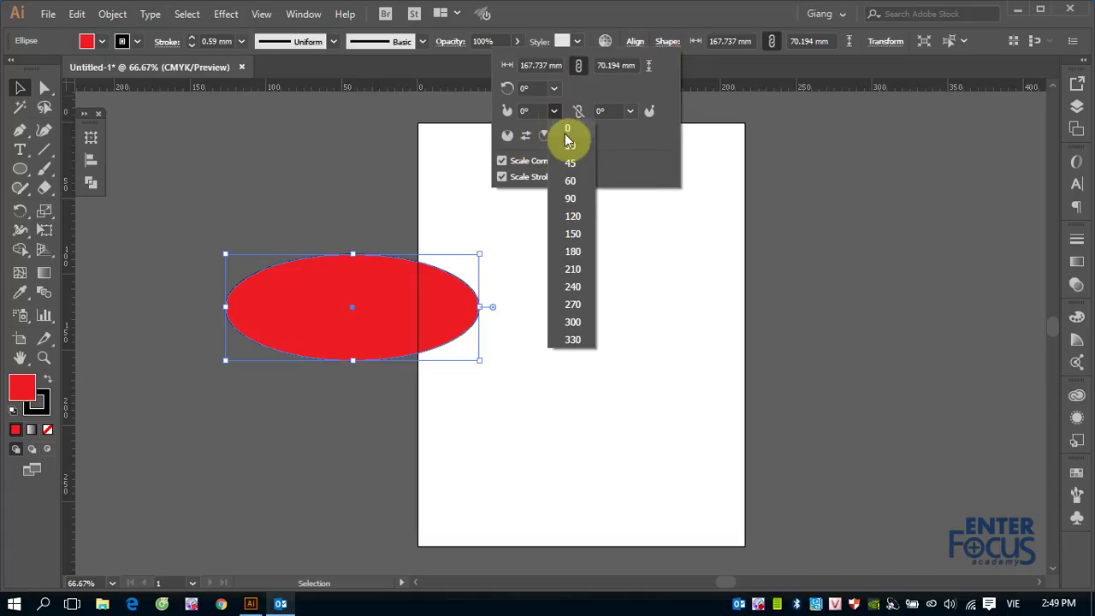
left_click(573, 217)
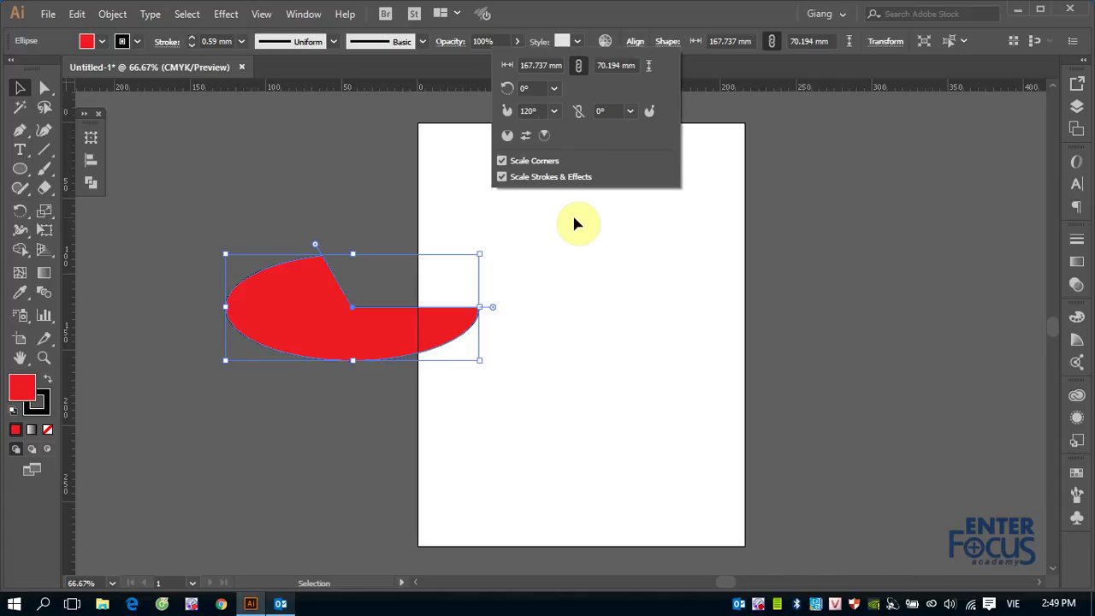
left_click_drag(315, 245, 320, 245)
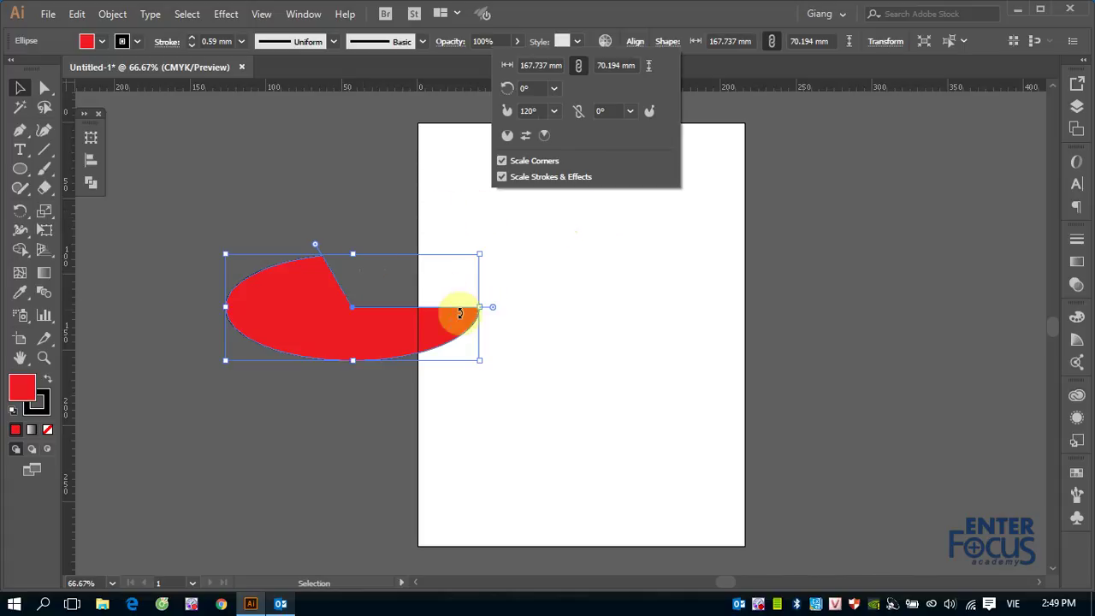
left_click(320, 250)
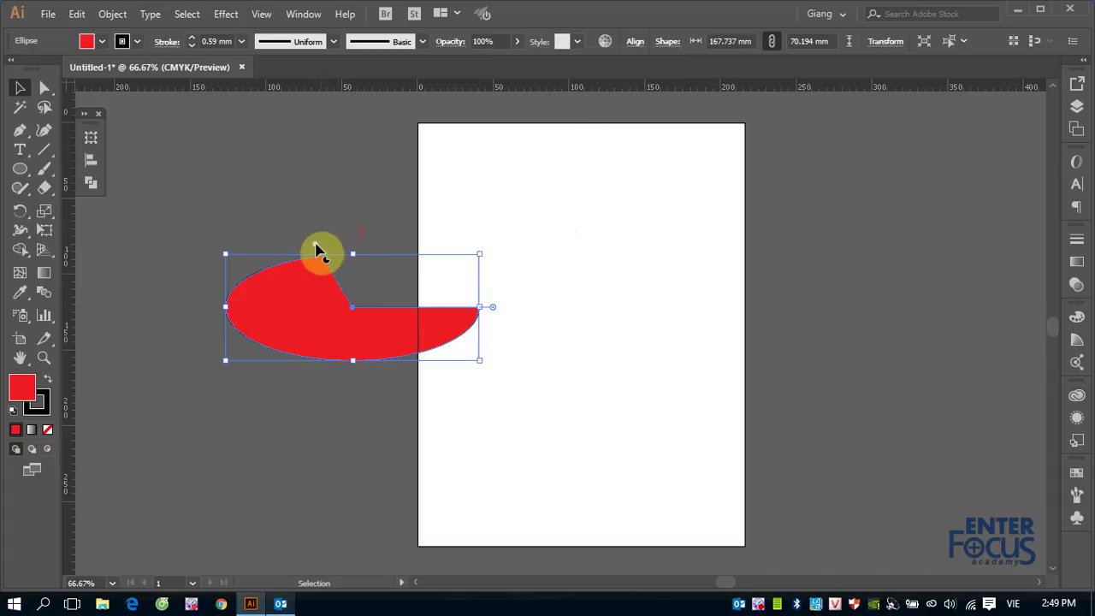
Step: Drag the pie handle until only a thin wedge is cut out, start angle about 26°
left_click_drag(315, 244, 401, 246)
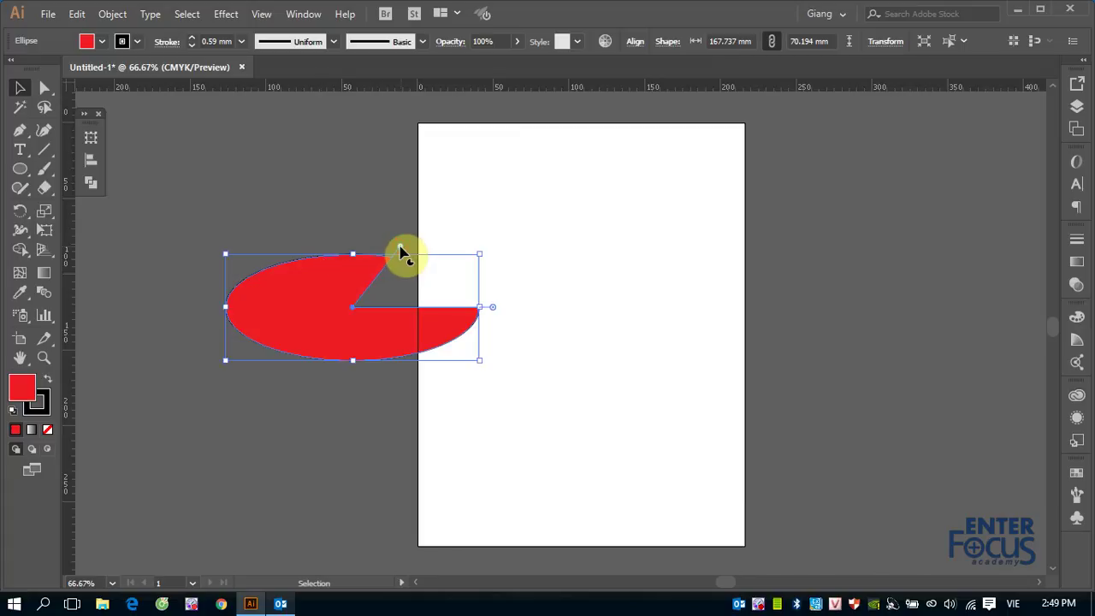
left_click_drag(402, 251, 447, 278)
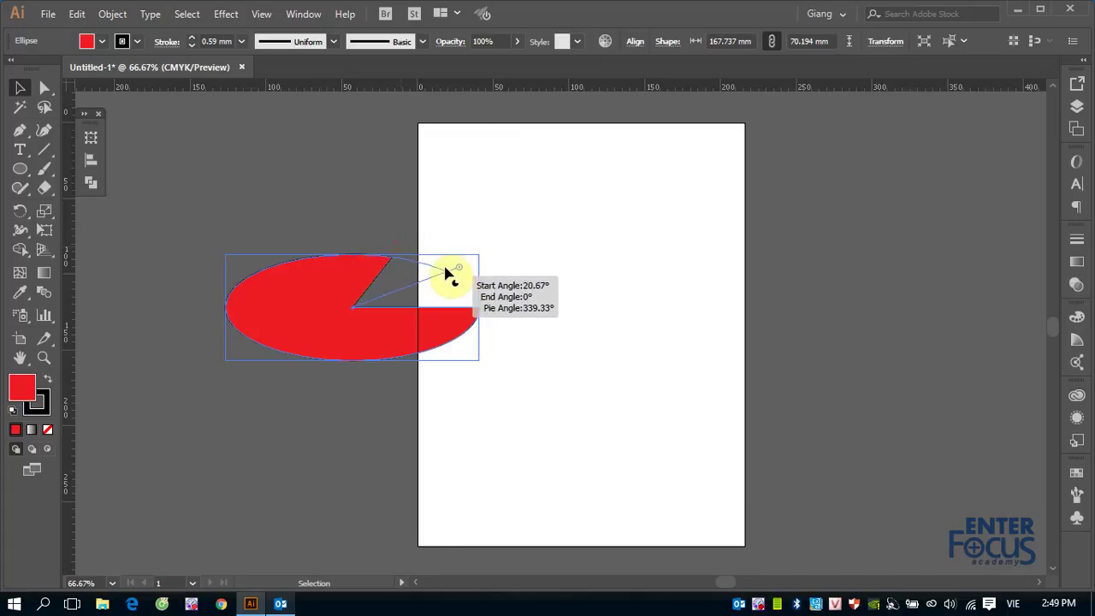
left_click_drag(447, 278, 286, 211)
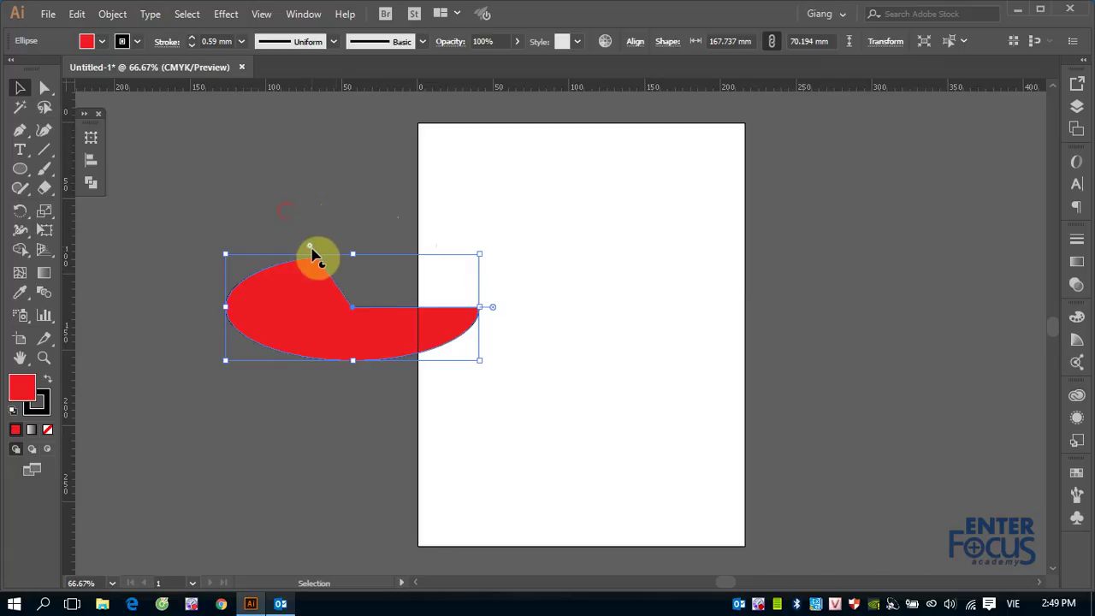
left_click_drag(313, 250, 448, 261)
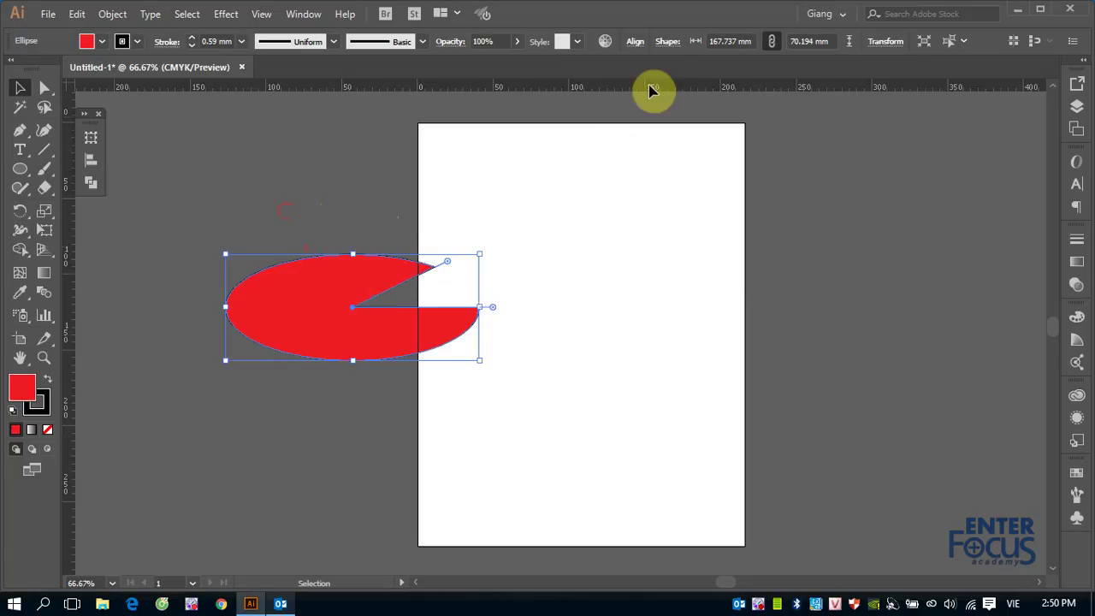
left_click(667, 43)
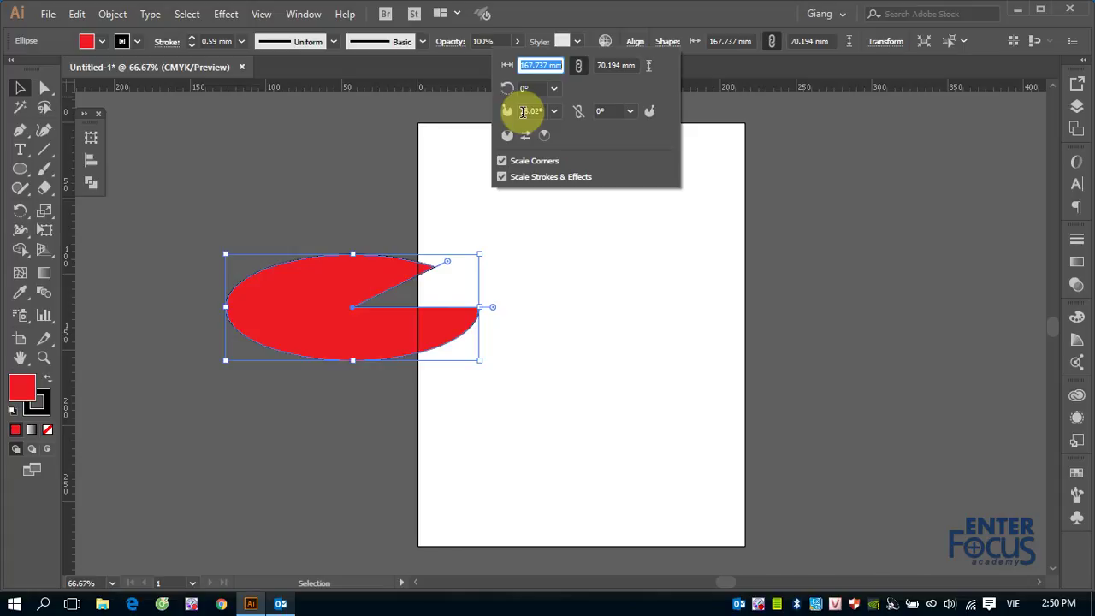
Step: Give the pie a 45° start angle and a 180° end angle
left_click(524, 111)
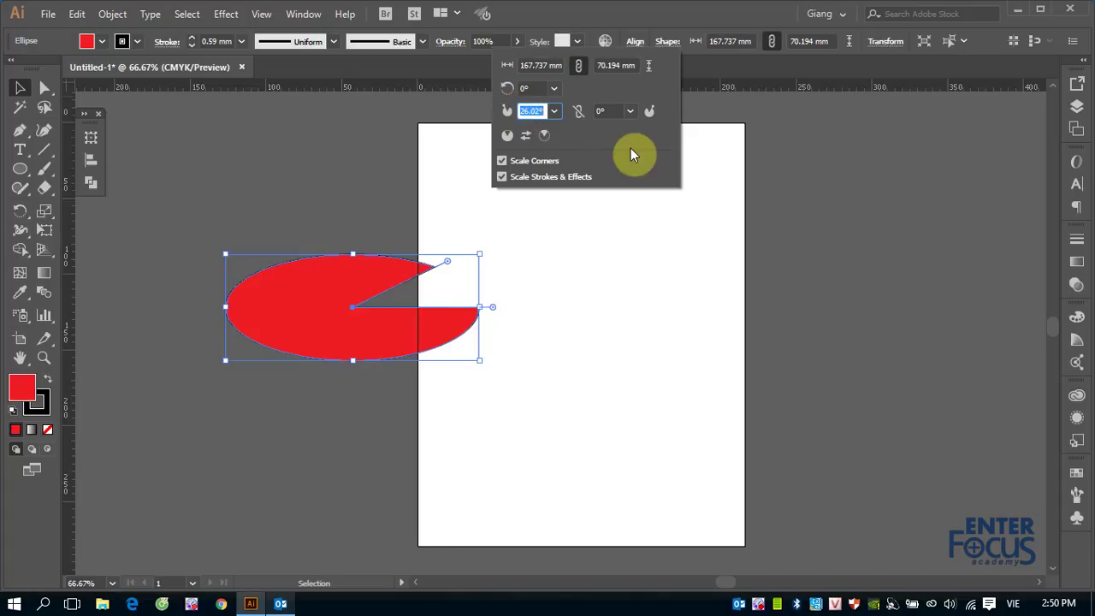
type("45")
left_click(613, 113)
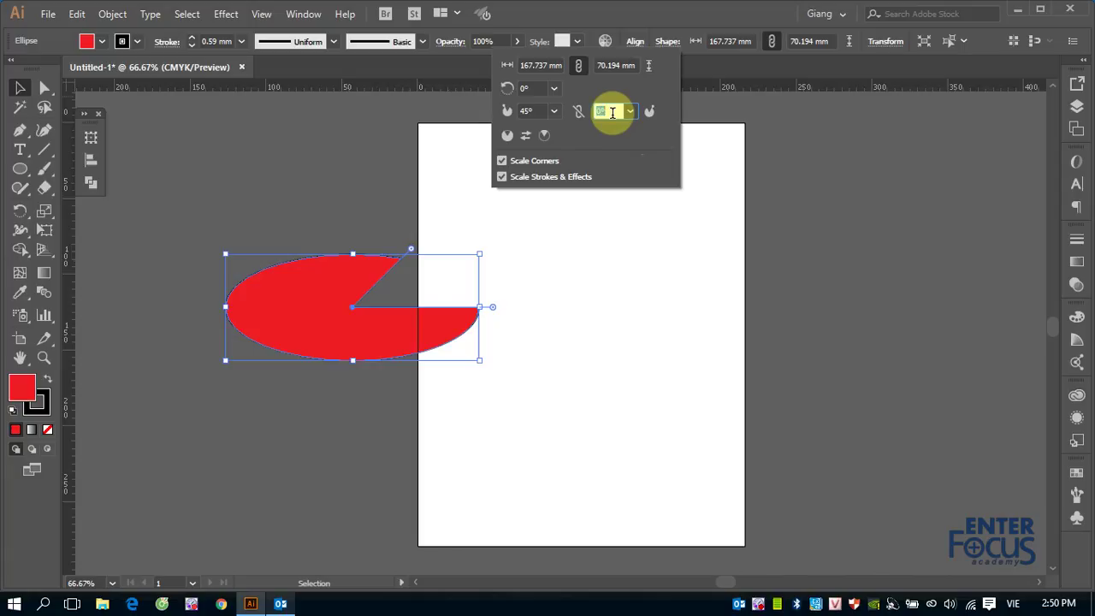
type("180")
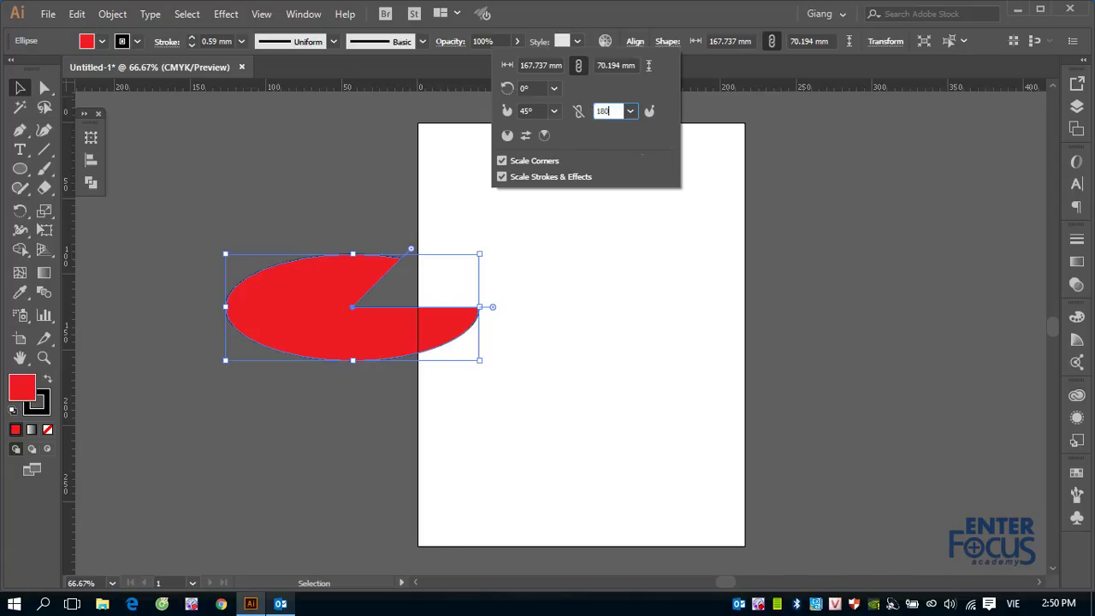
left_click(530, 112)
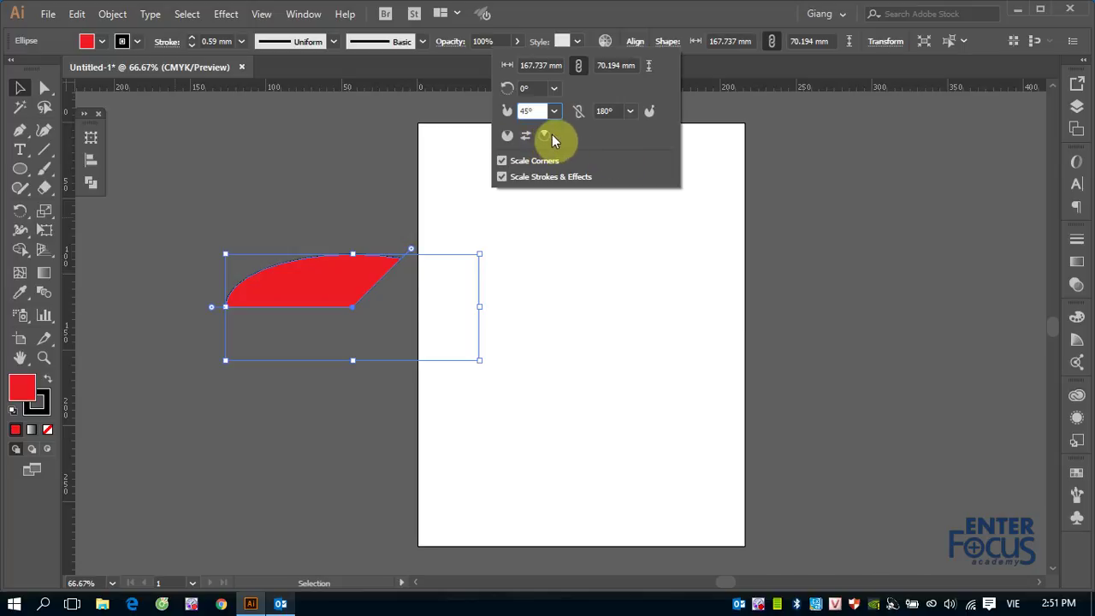
type("45")
Step: Invert the pie so it runs 180° to 45°, filling the ellipse except the upper-left wedge
key("Return")
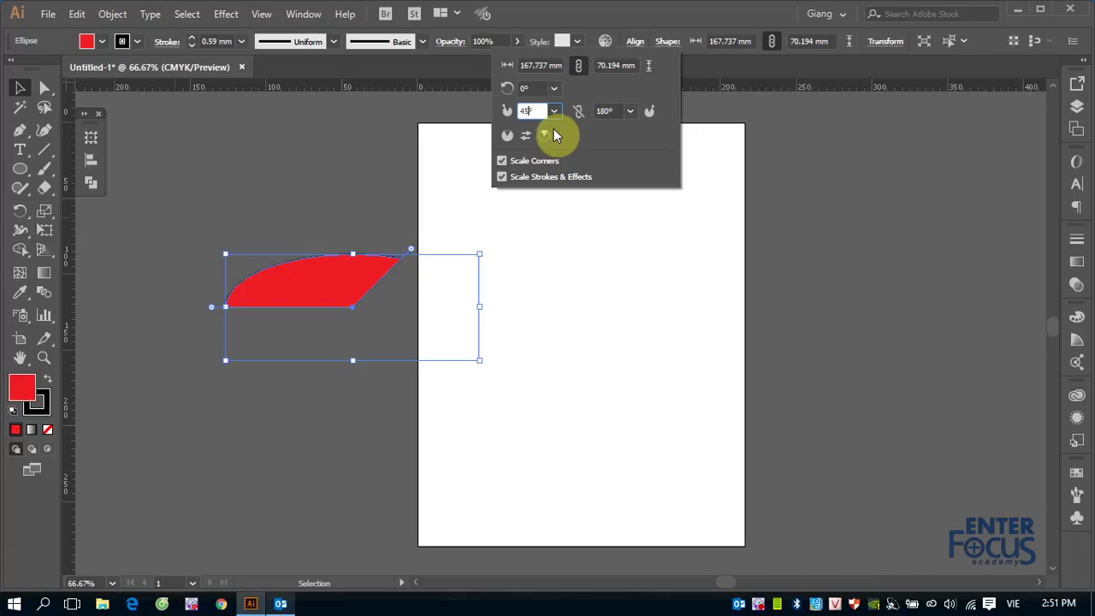
left_click(548, 137)
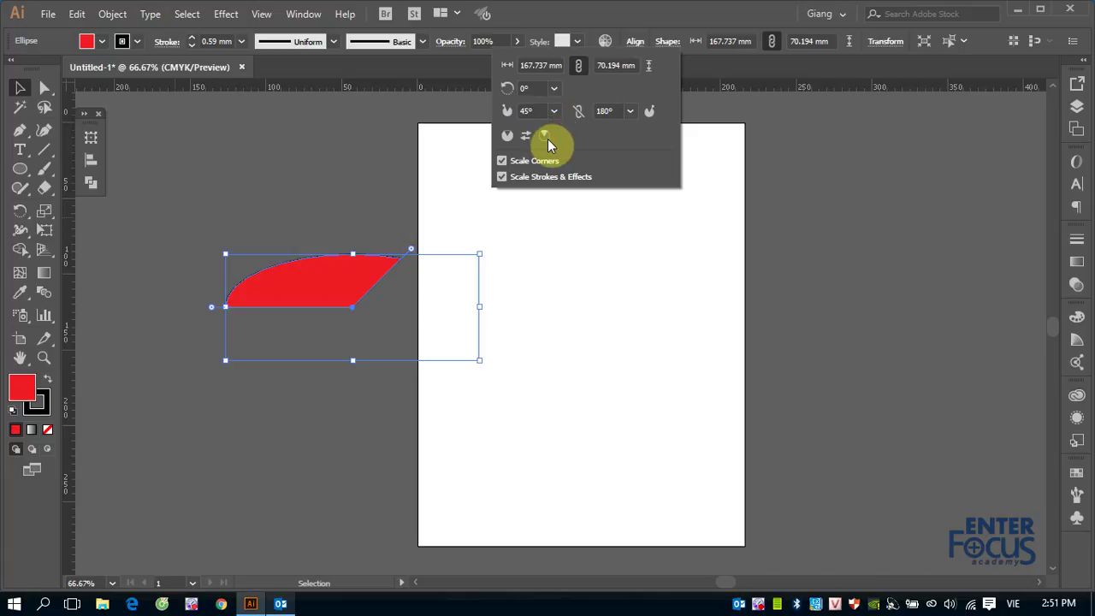
left_click(525, 135)
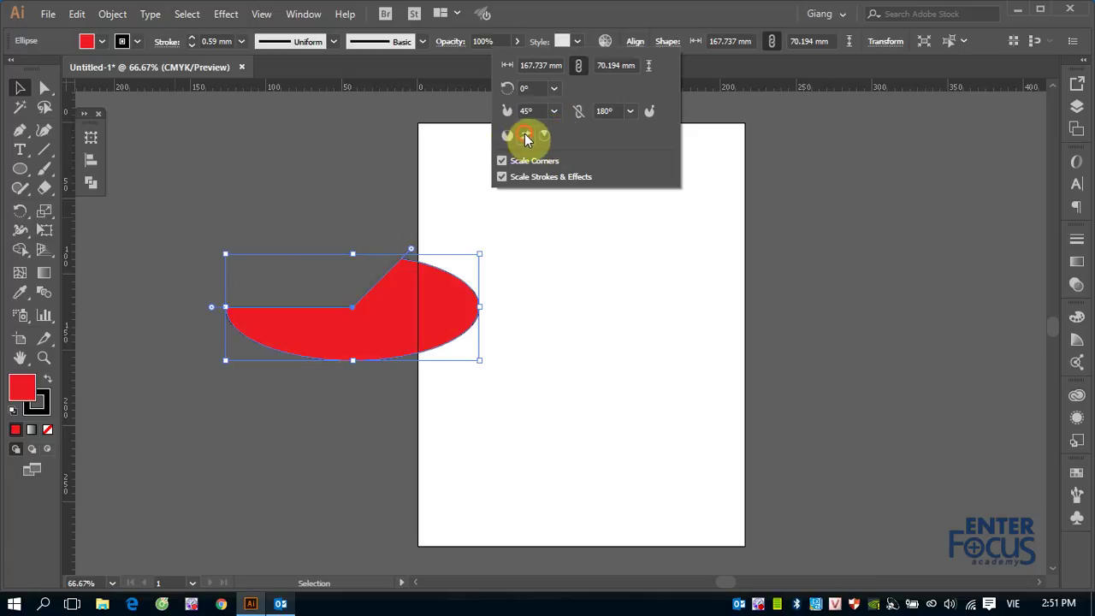
left_click(524, 135)
left_click(525, 135)
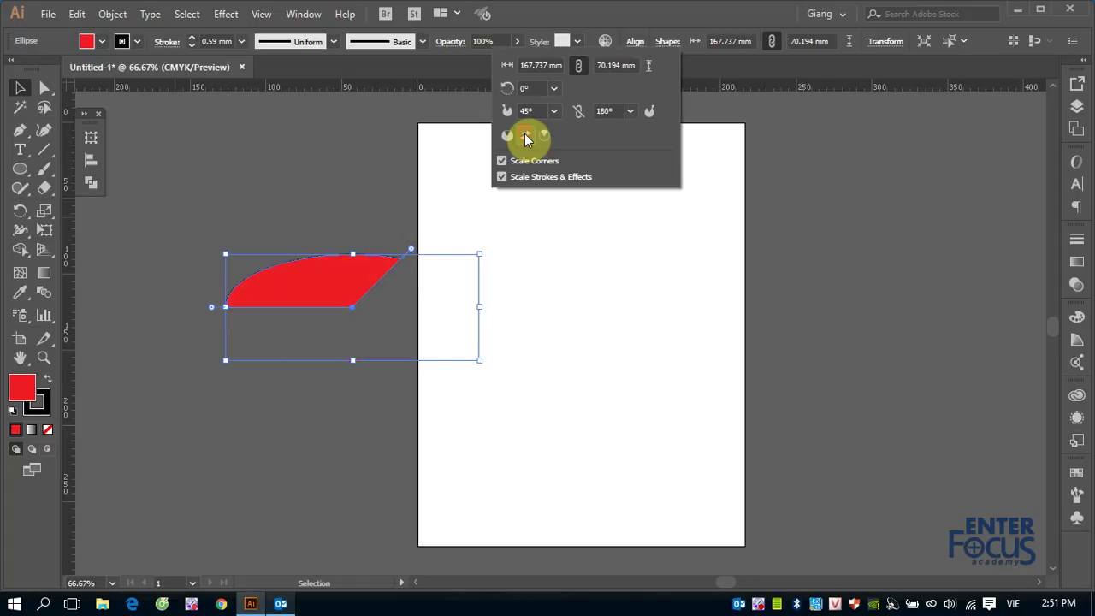
left_click(525, 135)
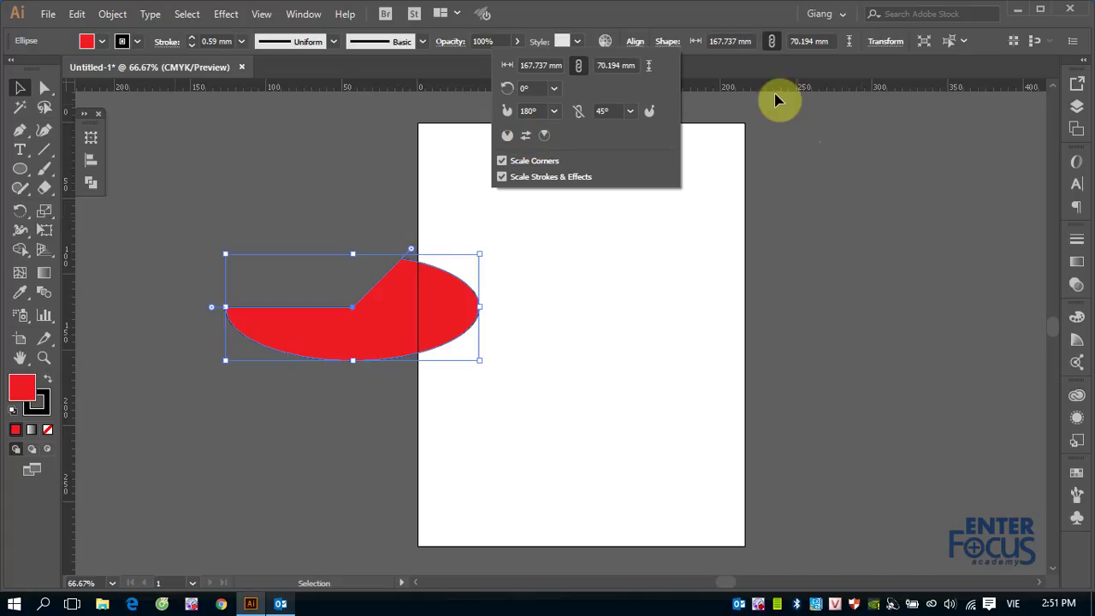
left_click(729, 65)
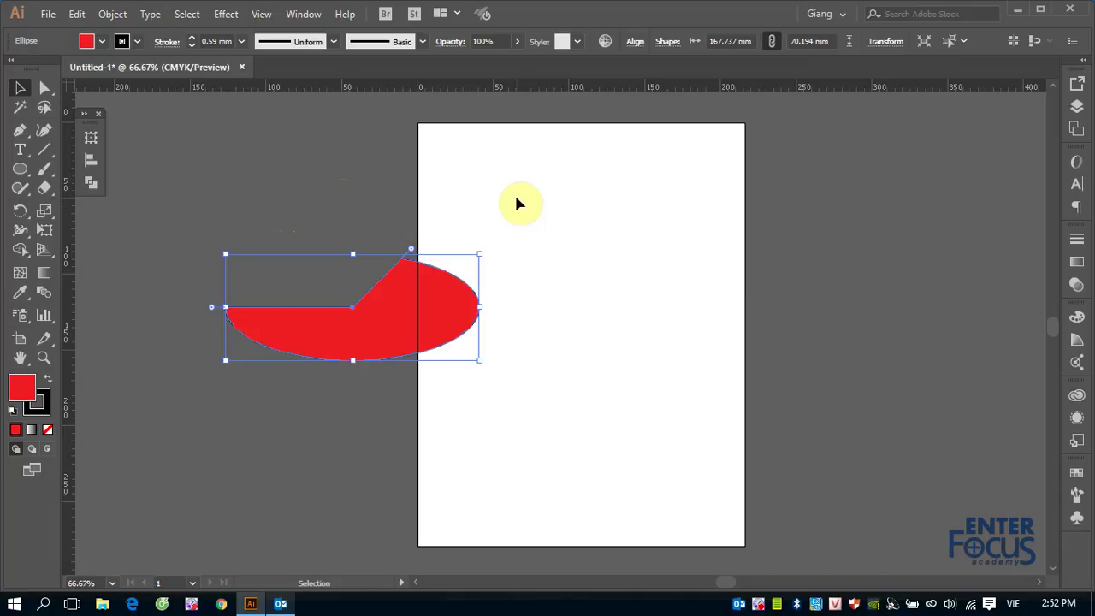
Step: Delete the pie shape and switch to the Polygon tool
key("Delete")
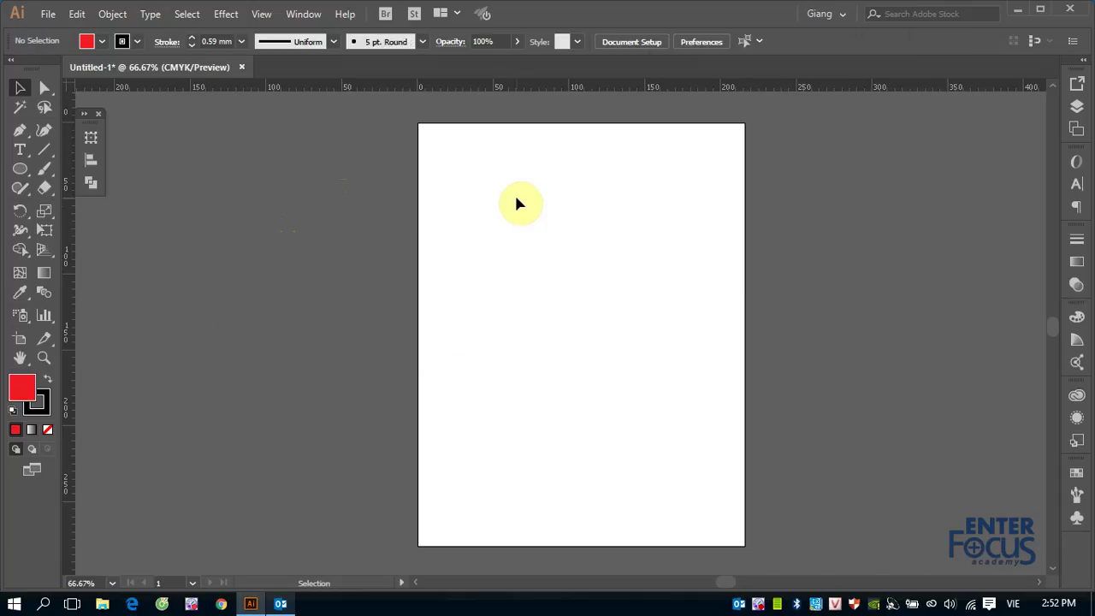
left_click(21, 170)
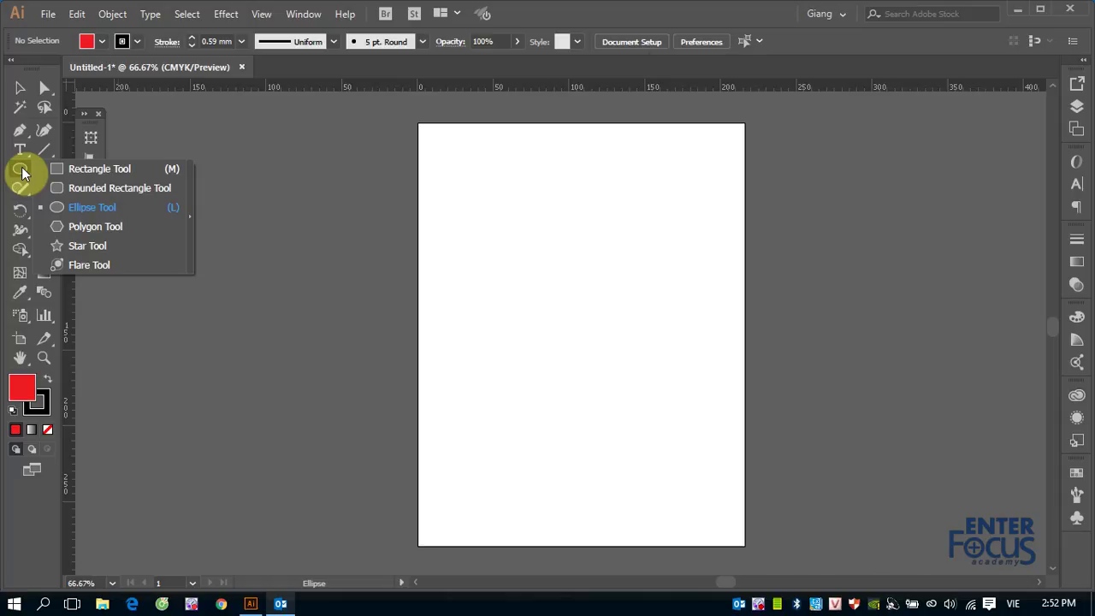
left_click(94, 227)
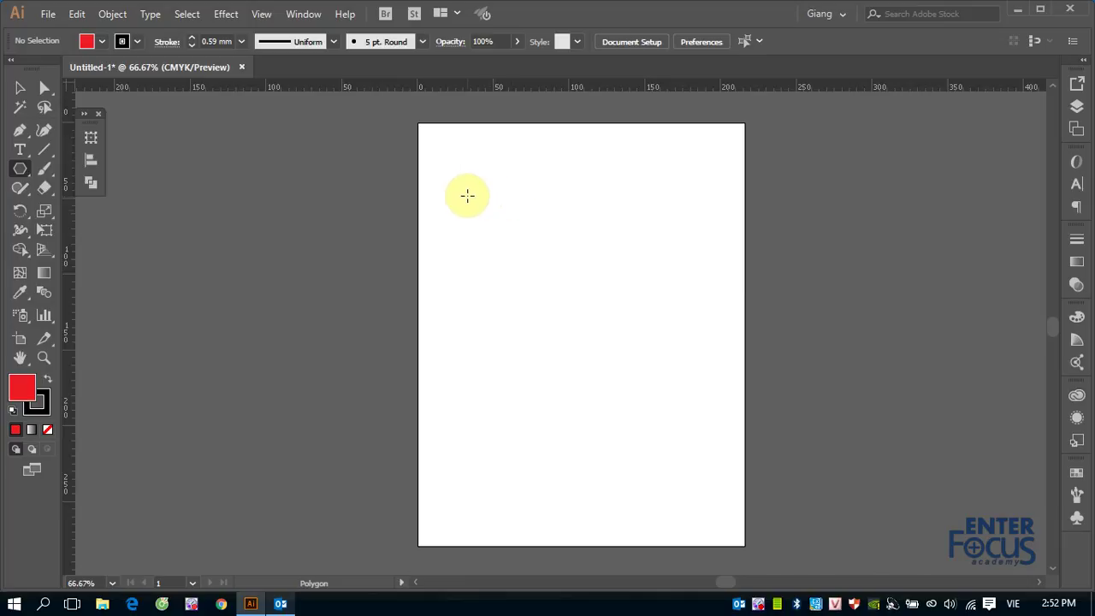
Step: Drag a polygon about 60.82 × 53.11 mm near the top-left, adjusting its sides back down to 3
left_click_drag(469, 195, 514, 223)
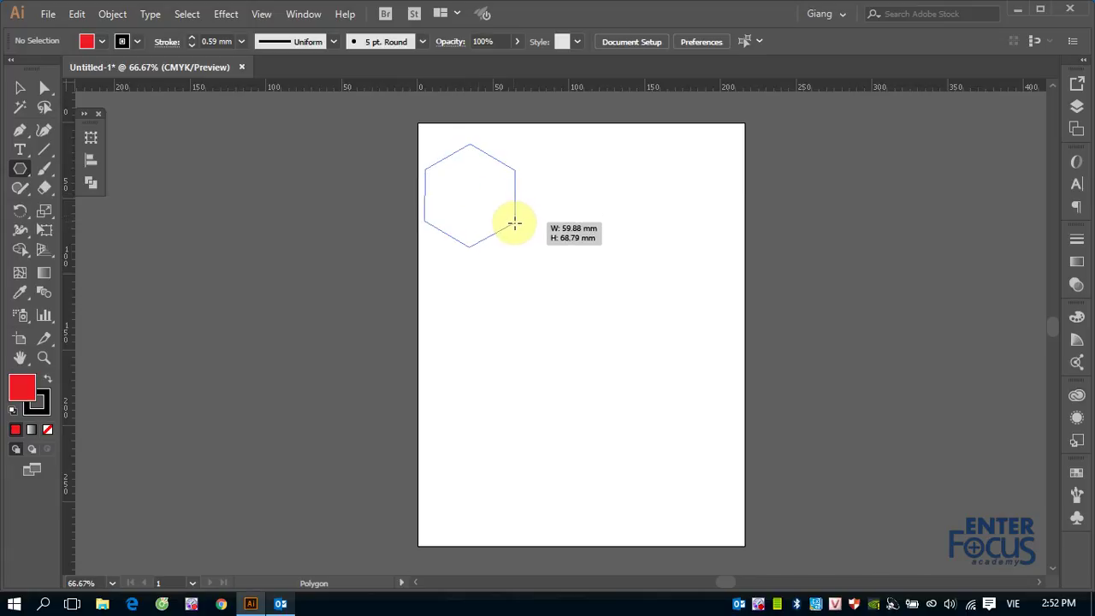
left_click_drag(514, 223, 516, 224)
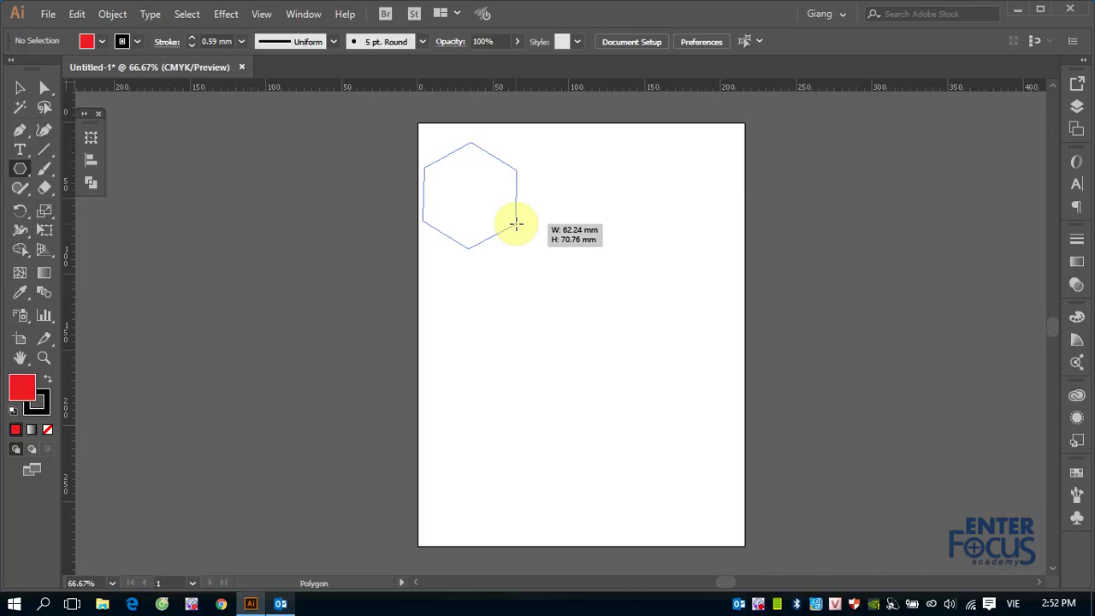
left_click_drag(516, 225, 515, 223)
key("Up")
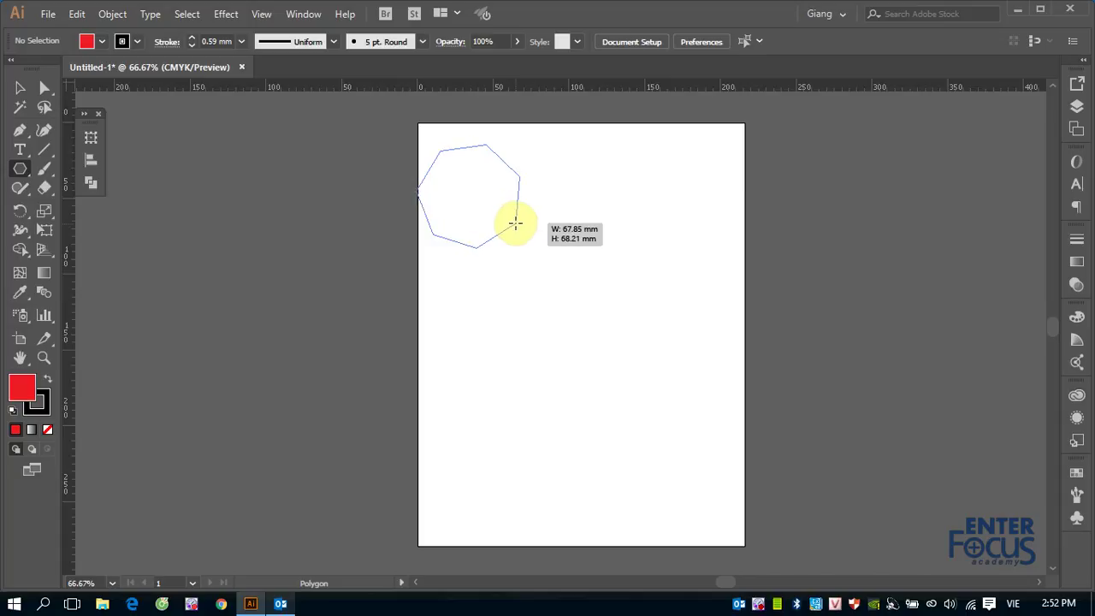
key("Up")
key("Up")
key("Down")
key("Down")
key("Down")
key("Down")
key("Down")
key("Down")
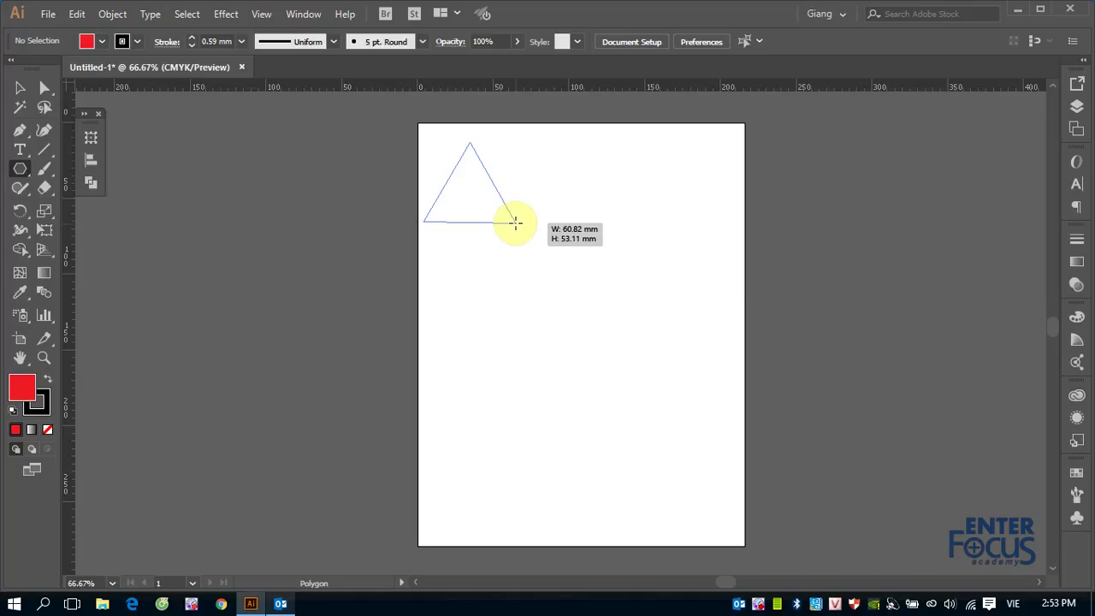
key("Up")
key("Up")
key("Up")
key("Up")
key("Up")
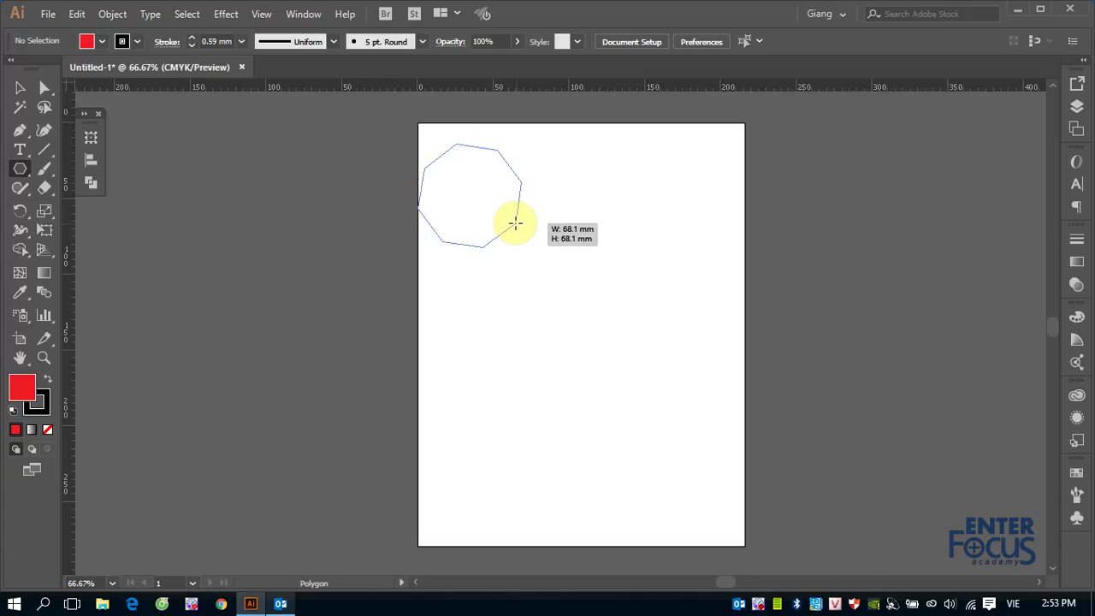
key("Up")
key("Up")
key("Up")
key("Up")
key("Up")
key("Up")
key("Up")
key("Up")
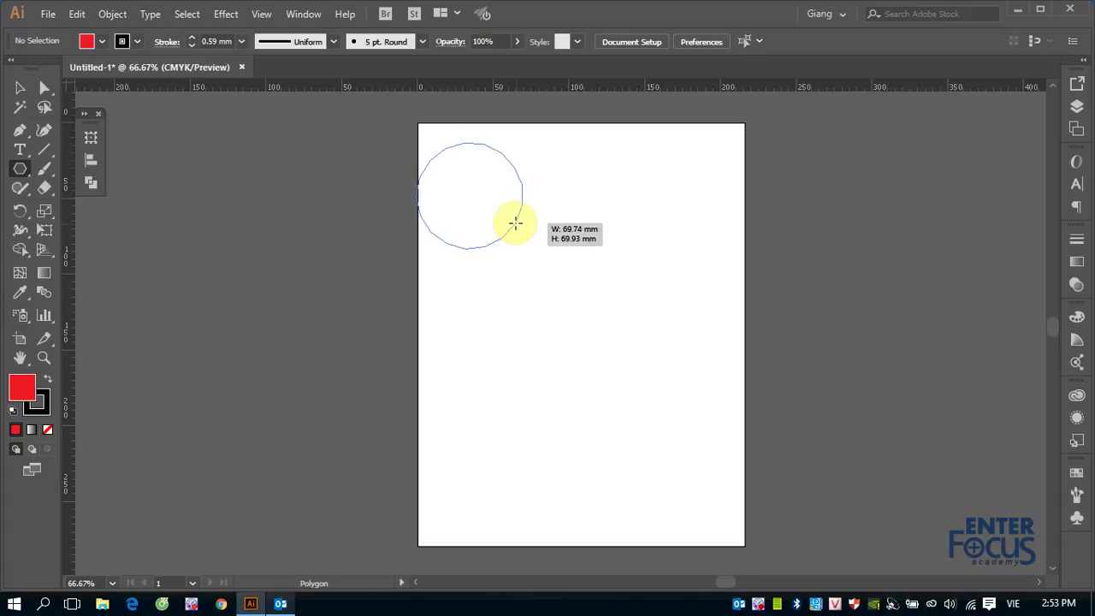
key("Up")
key("Up")
key("Down")
key("Down")
key("Down")
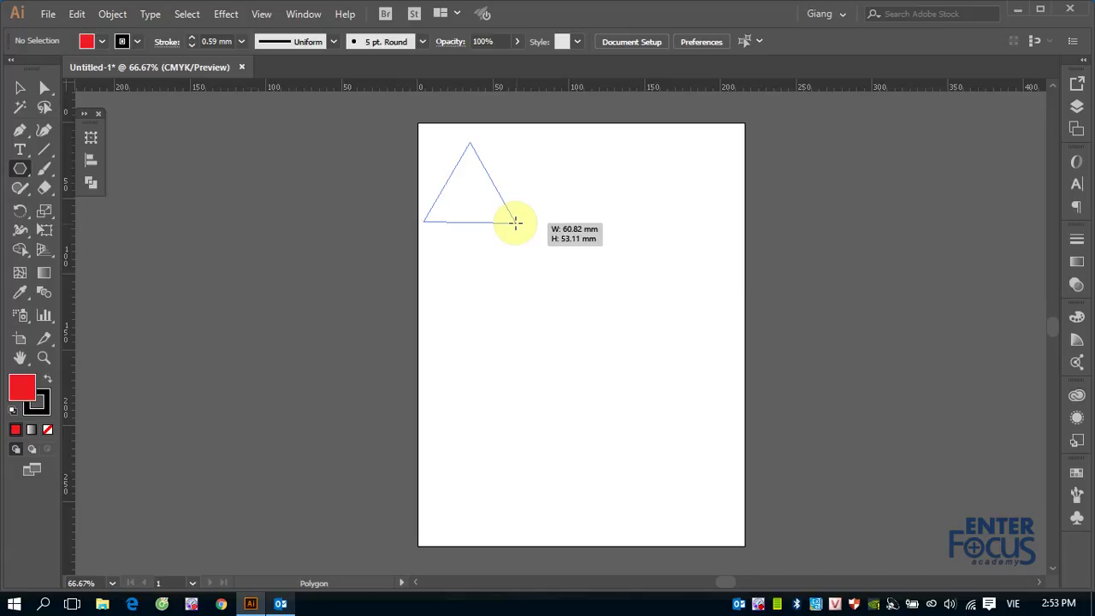
Step: Finish the top-left red triangle, then confirm a 3-sided polygon in the Polygon dialog
left_click_drag(516, 222, 516, 223)
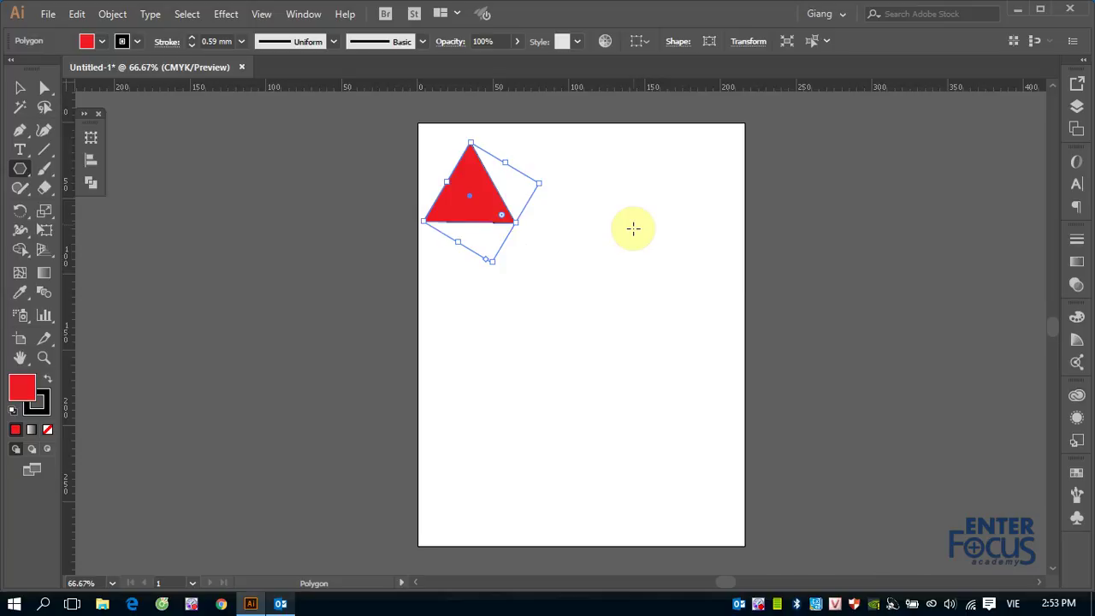
left_click(590, 231)
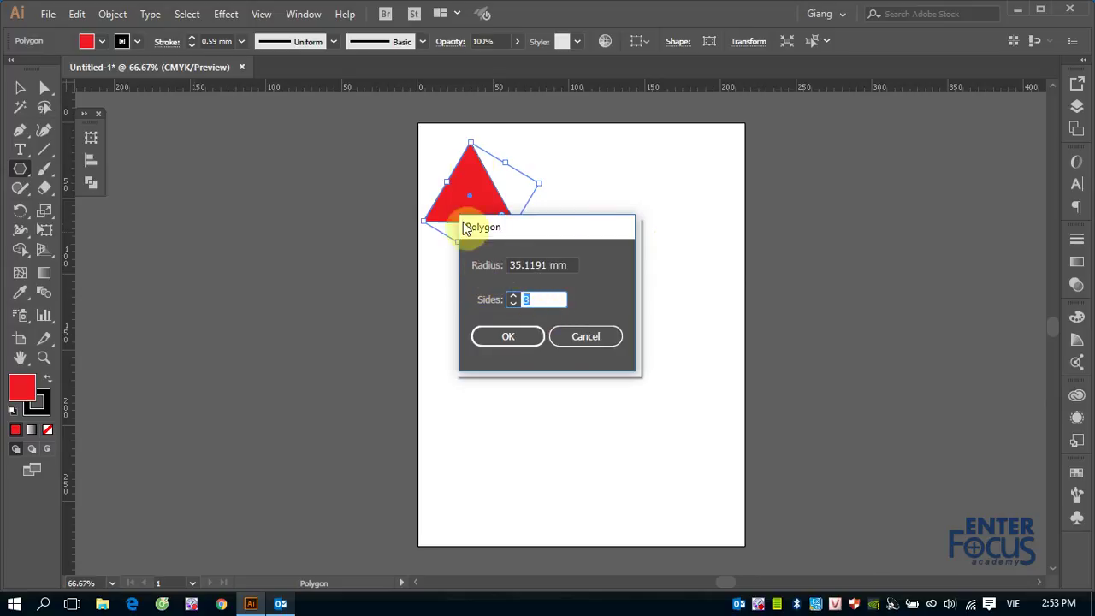
left_click(476, 192)
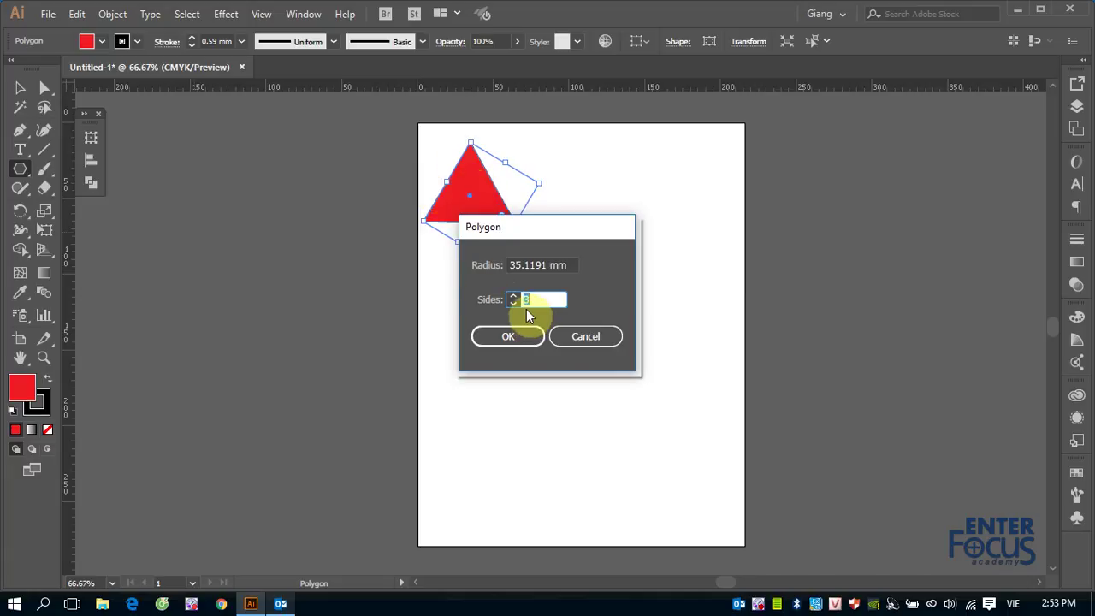
left_click(525, 300)
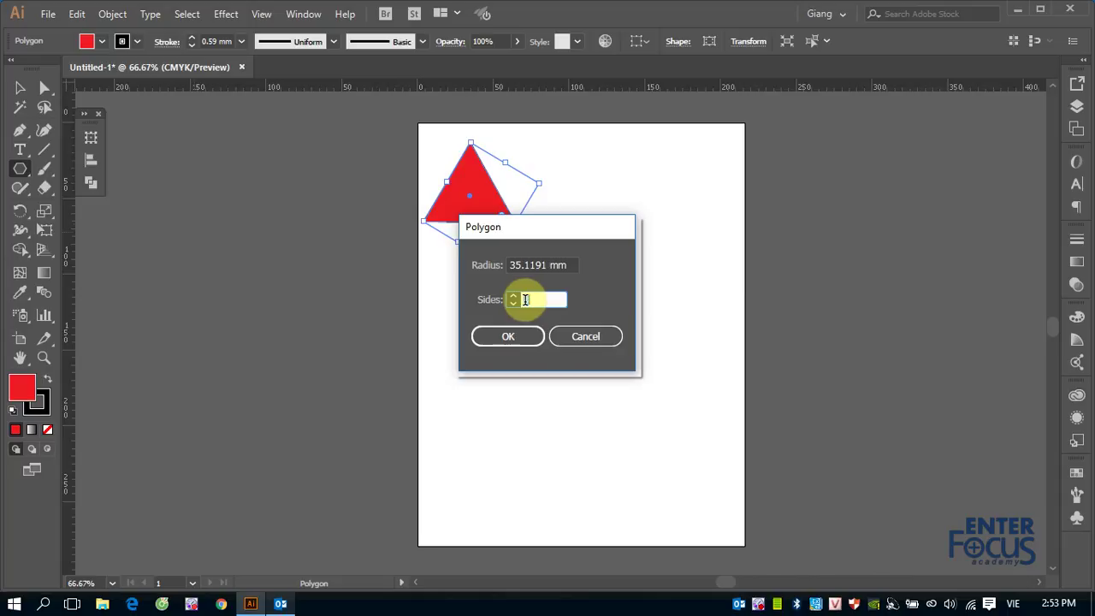
left_click(527, 346)
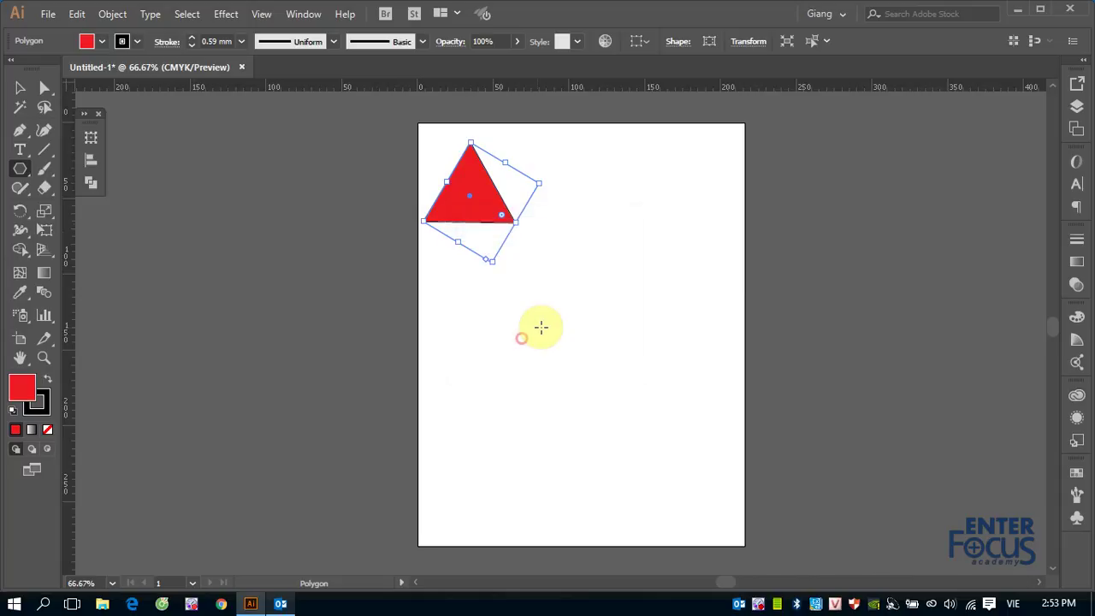
Step: Check the new triangle's shape properties
left_click_drag(590, 231, 624, 245)
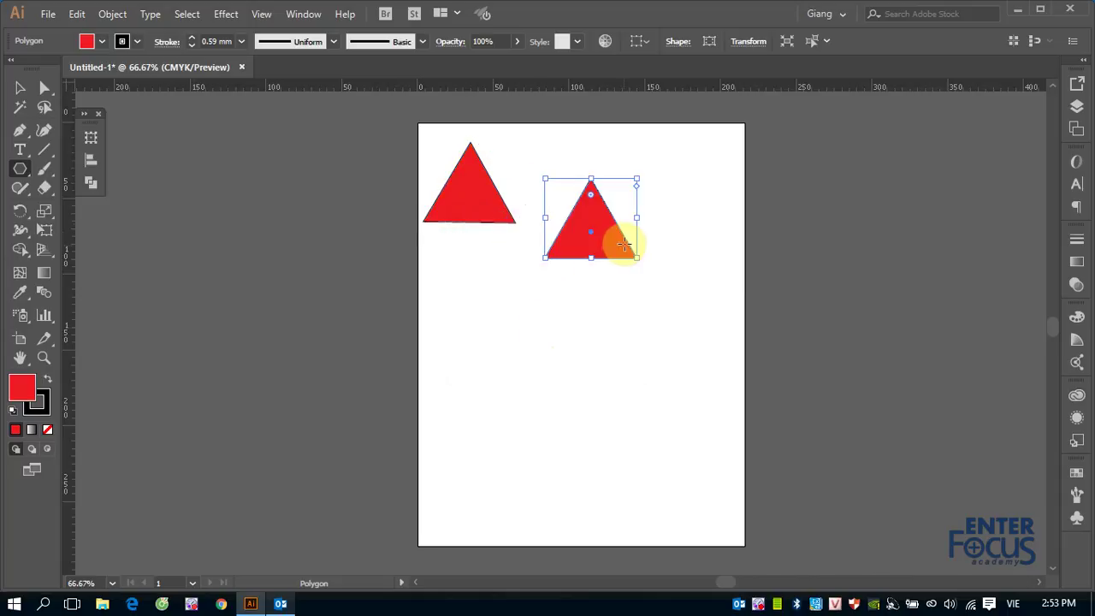
left_click(680, 43)
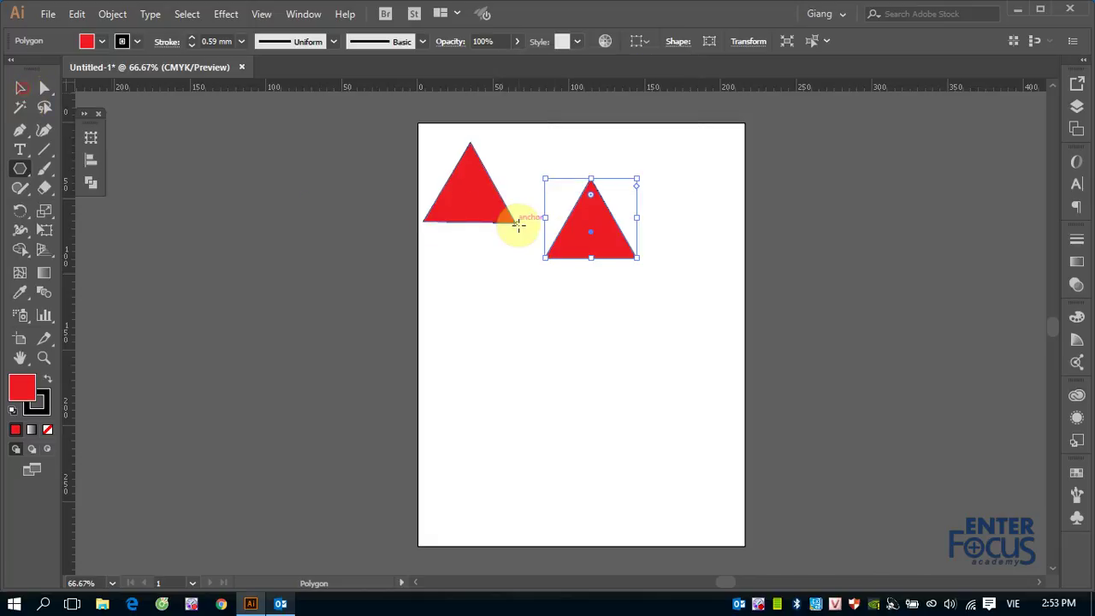
left_click(591, 225)
Step: Move the right triangle to the middle-left, delete the upper triangle, and reselect the remaining one
left_click(21, 89)
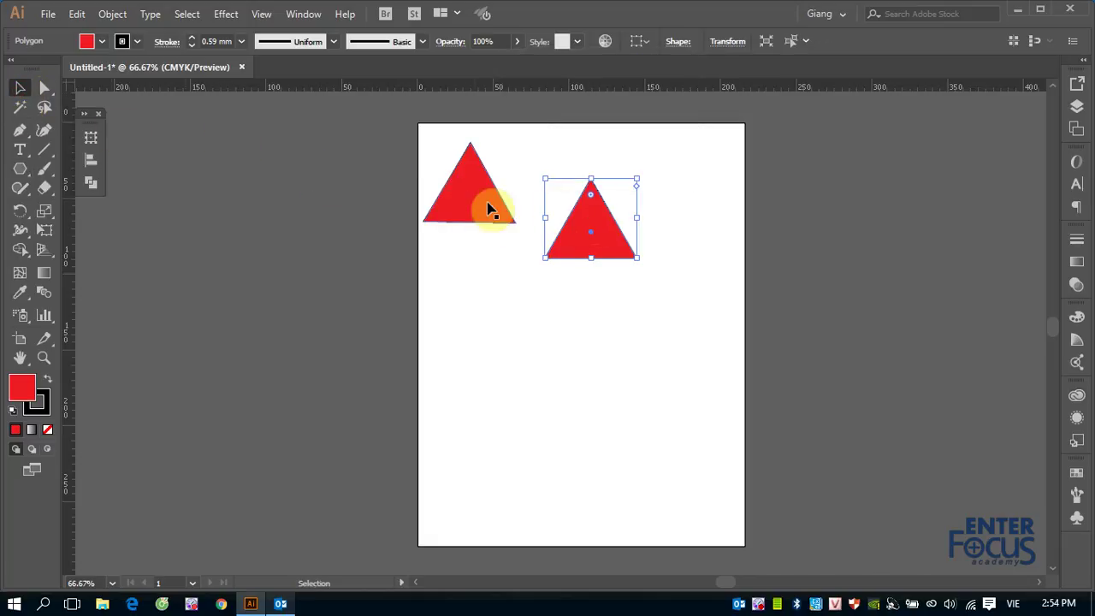
left_click_drag(601, 220, 493, 335)
left_click(469, 222)
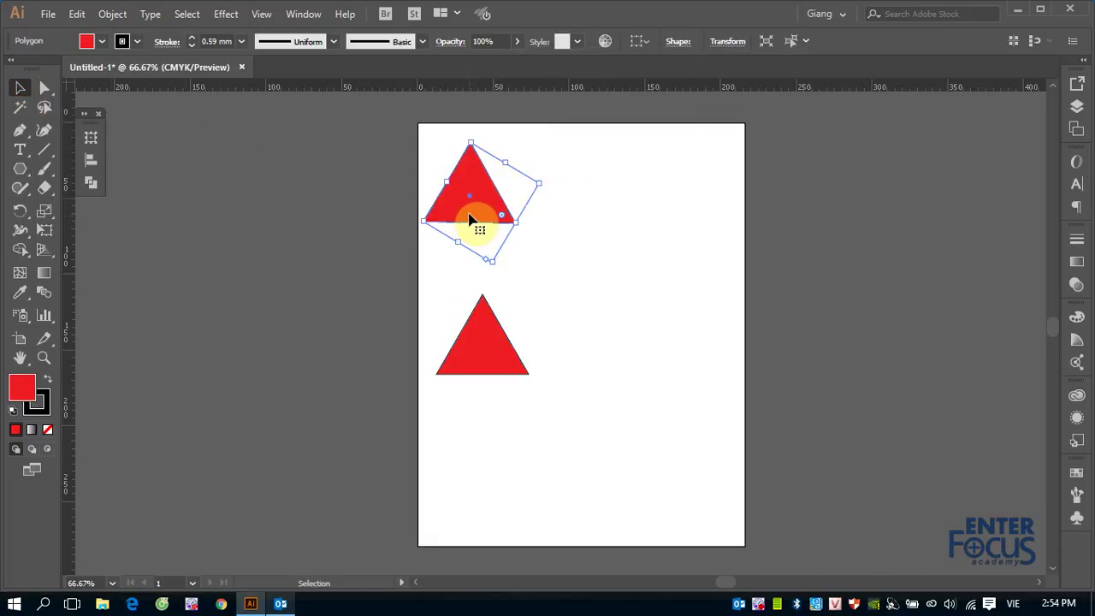
key("Delete")
left_click(480, 354)
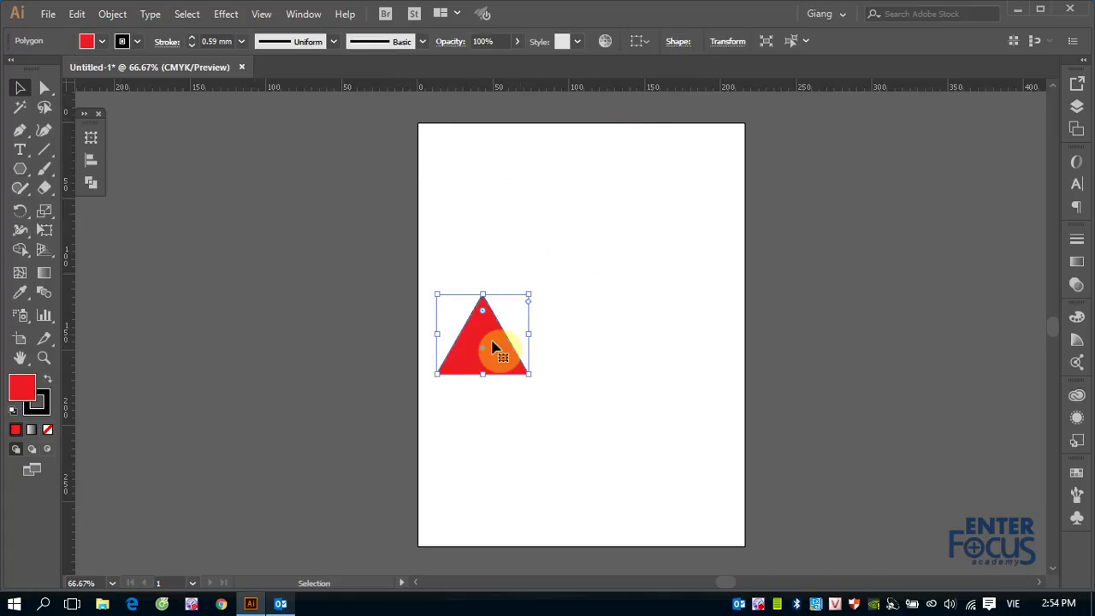
Step: Round the triangle's corners to an 8 mm radius with the Corner Radius spinner
left_click(678, 42)
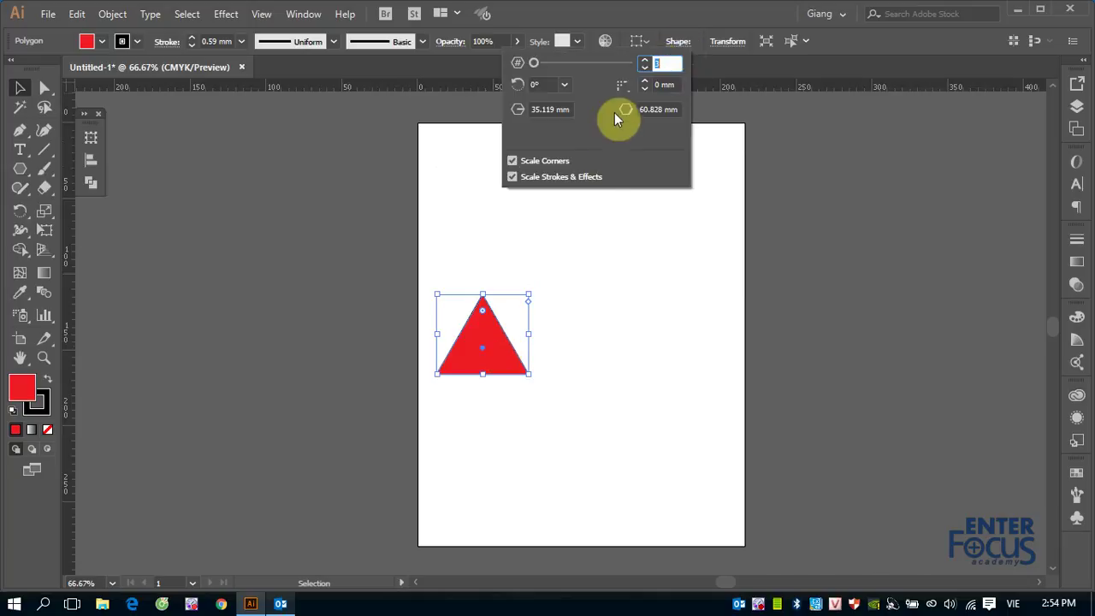
mouse_move(535, 65)
left_mouse_down()
mouse_move(586, 63)
mouse_move(535, 63)
left_mouse_up()
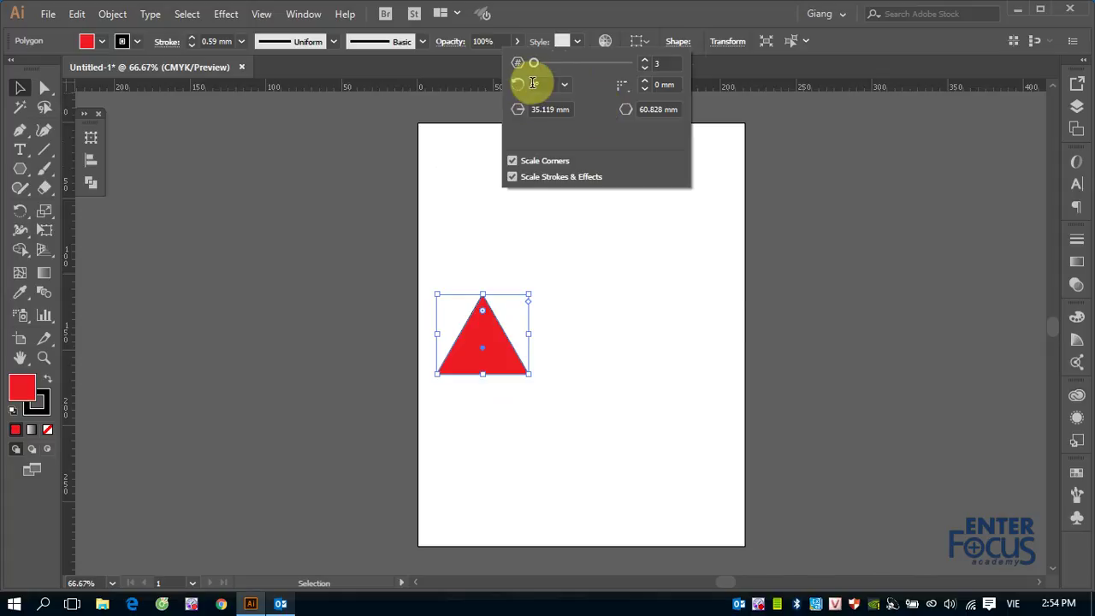
left_click(644, 81)
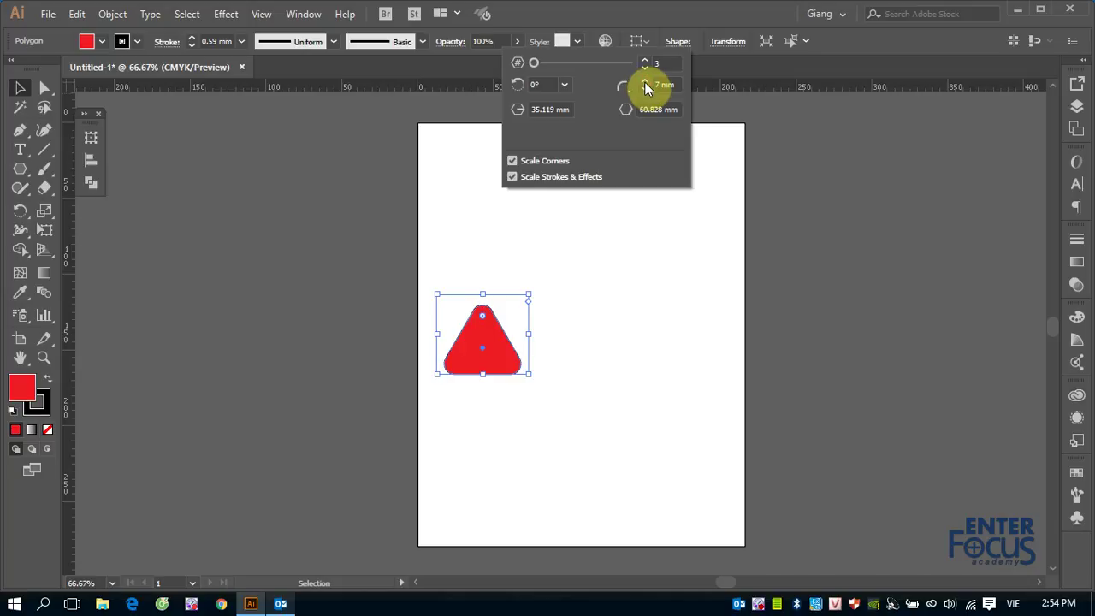
left_click(645, 88)
left_click(645, 81)
left_click(644, 81)
left_click(645, 81)
left_click(645, 81)
left_click(644, 81)
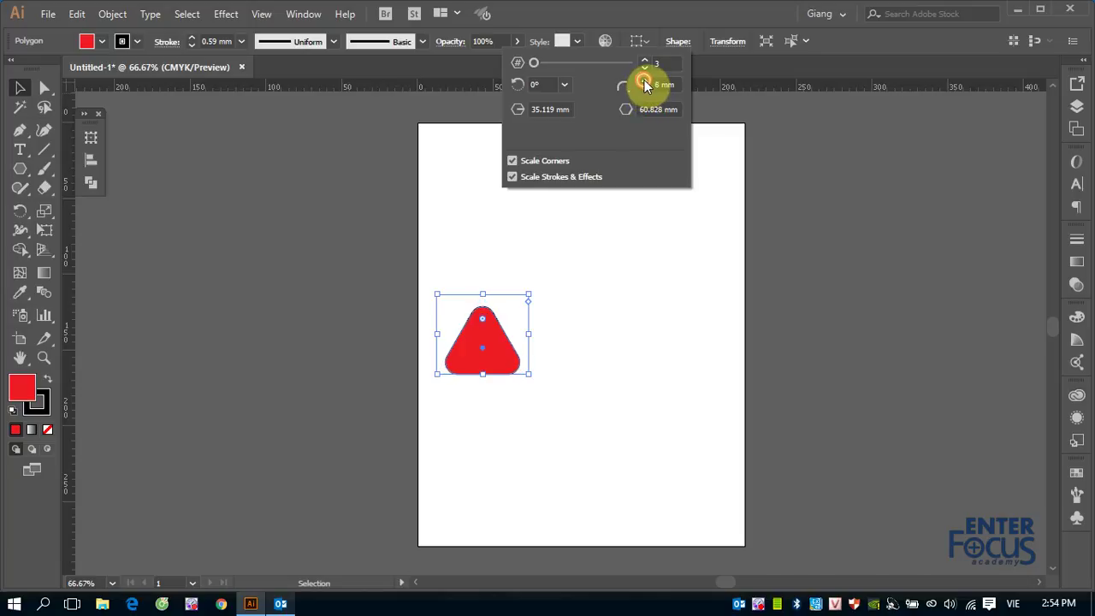
left_click(539, 109)
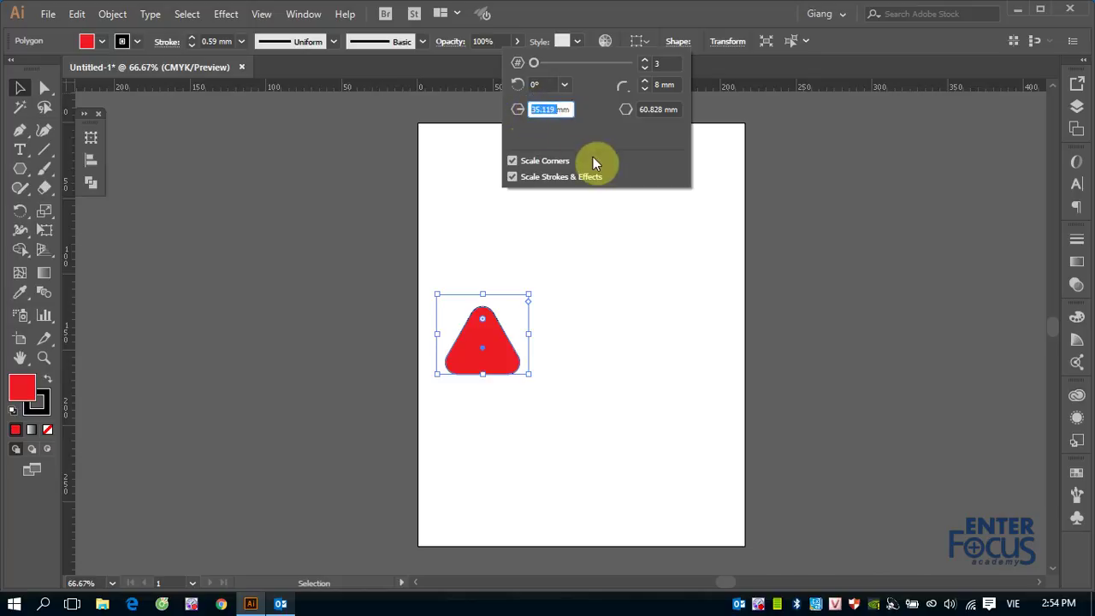
Step: In the Shape popup, enter a 60 mm width, then set the triangle's height to 200 mm
type("0")
left_click(648, 110)
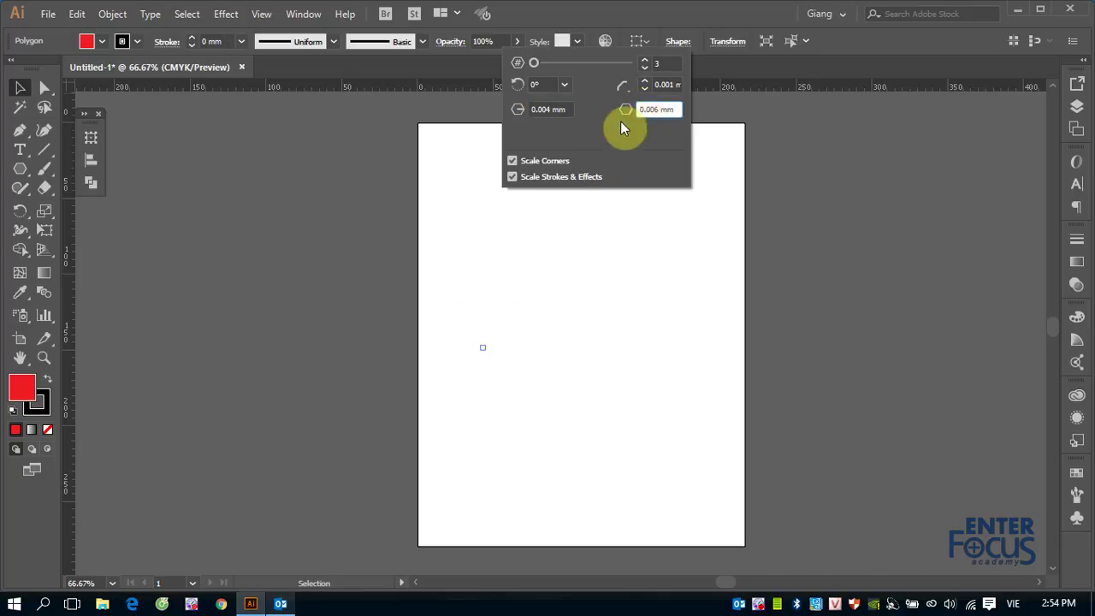
left_click(535, 109)
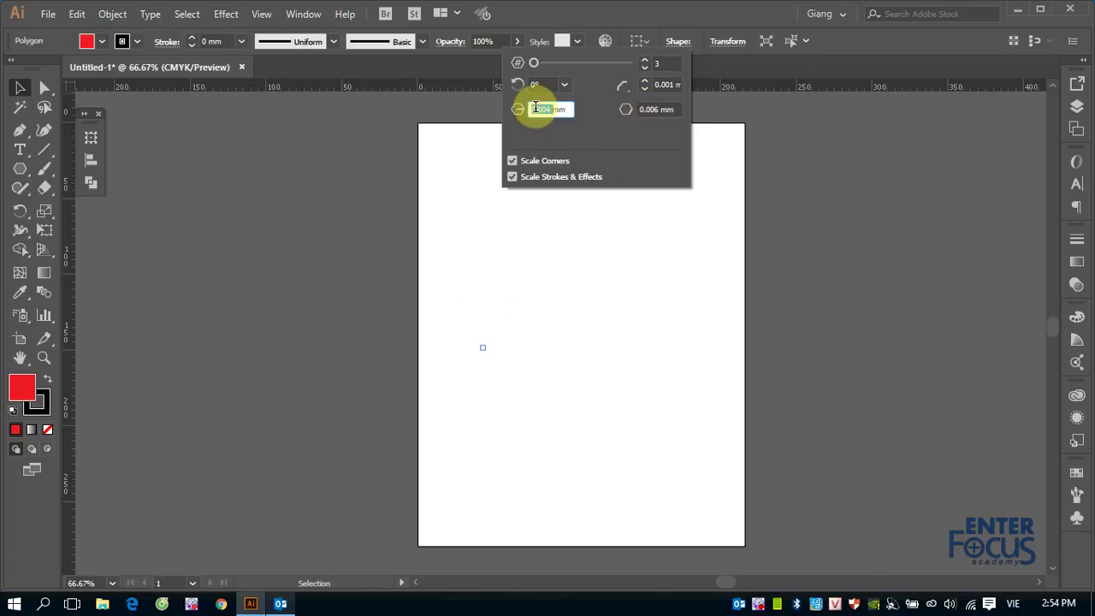
type("60")
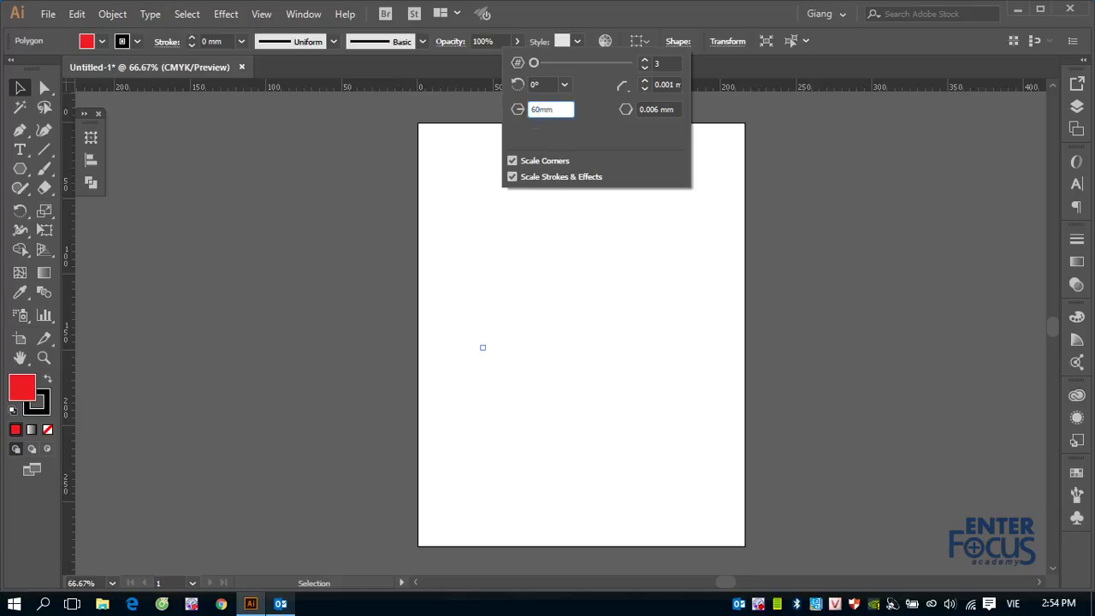
left_click(649, 110)
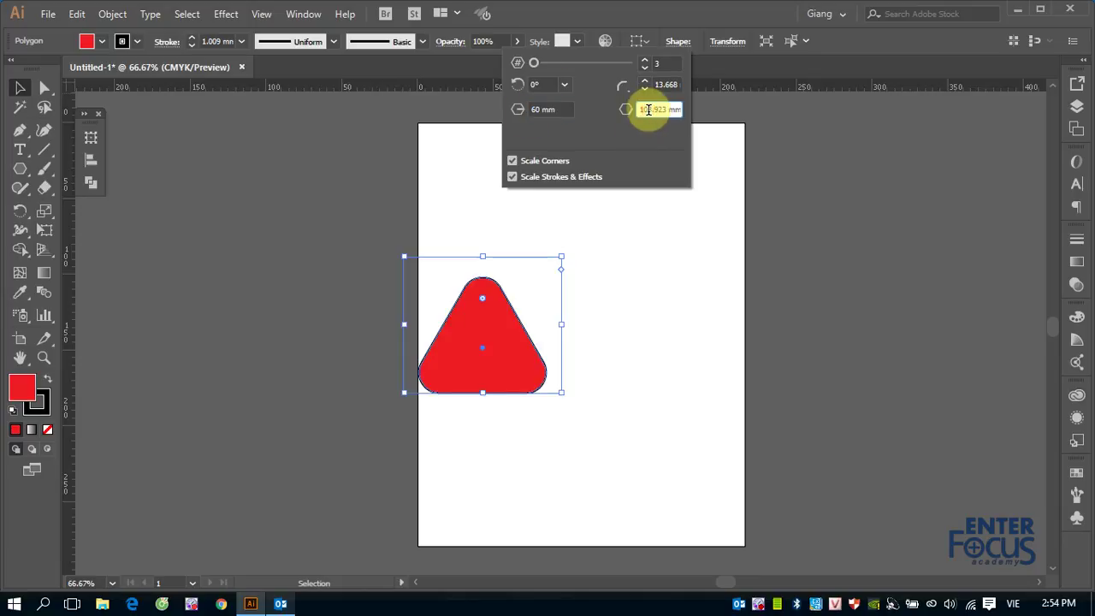
left_click(651, 110)
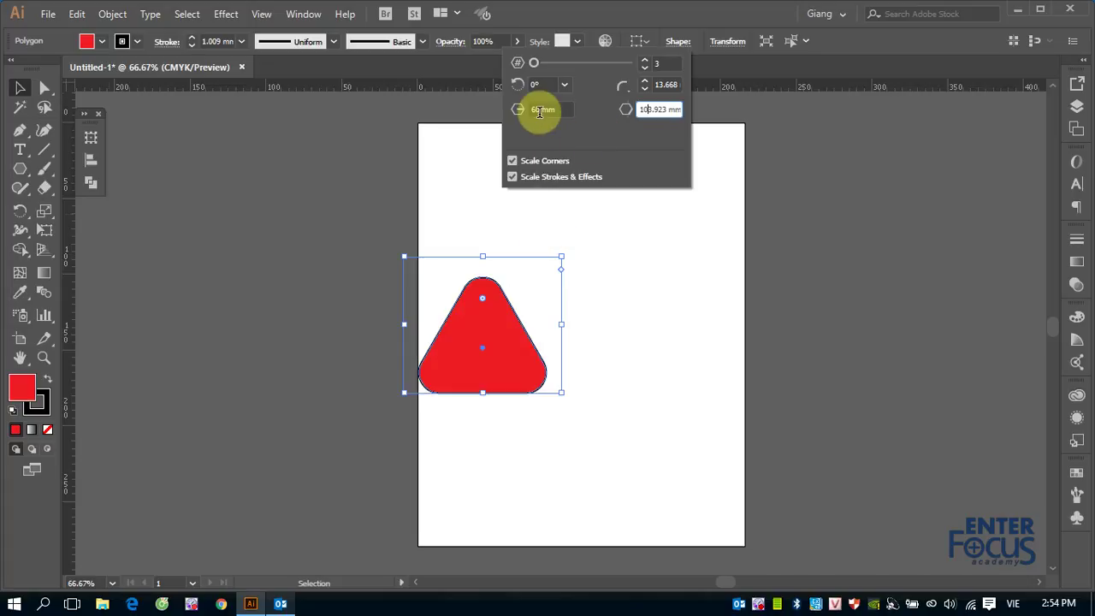
double_click(651, 110)
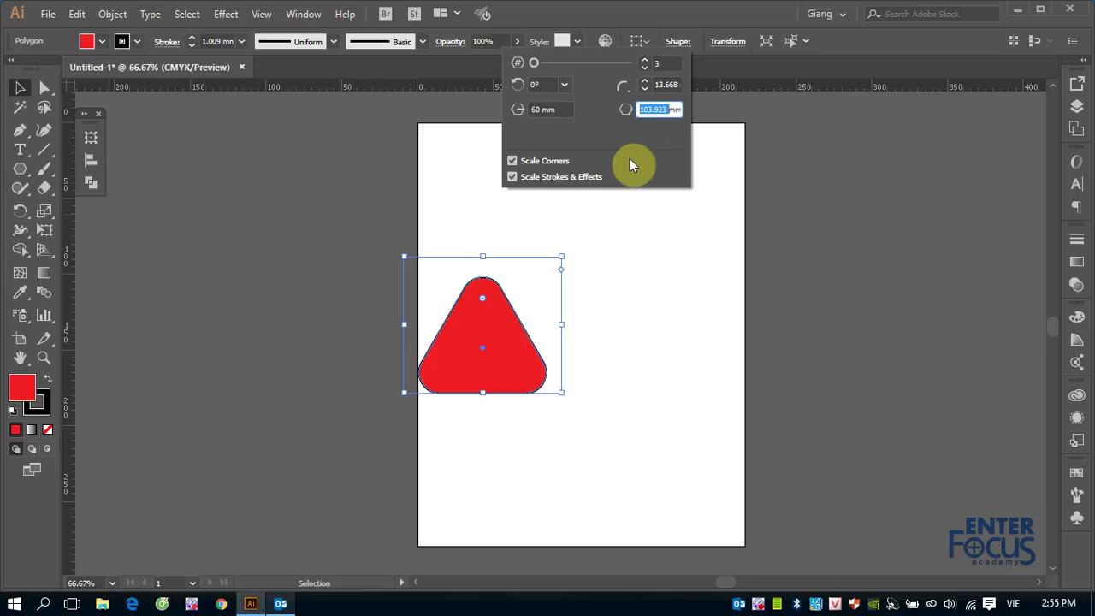
type("200mm")
double_click(541, 109)
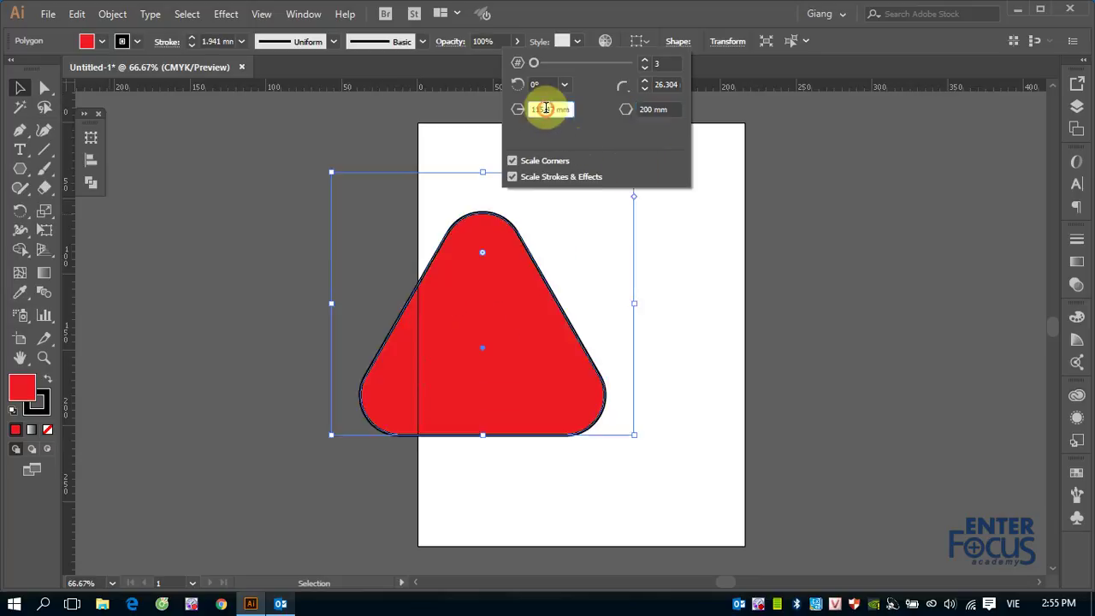
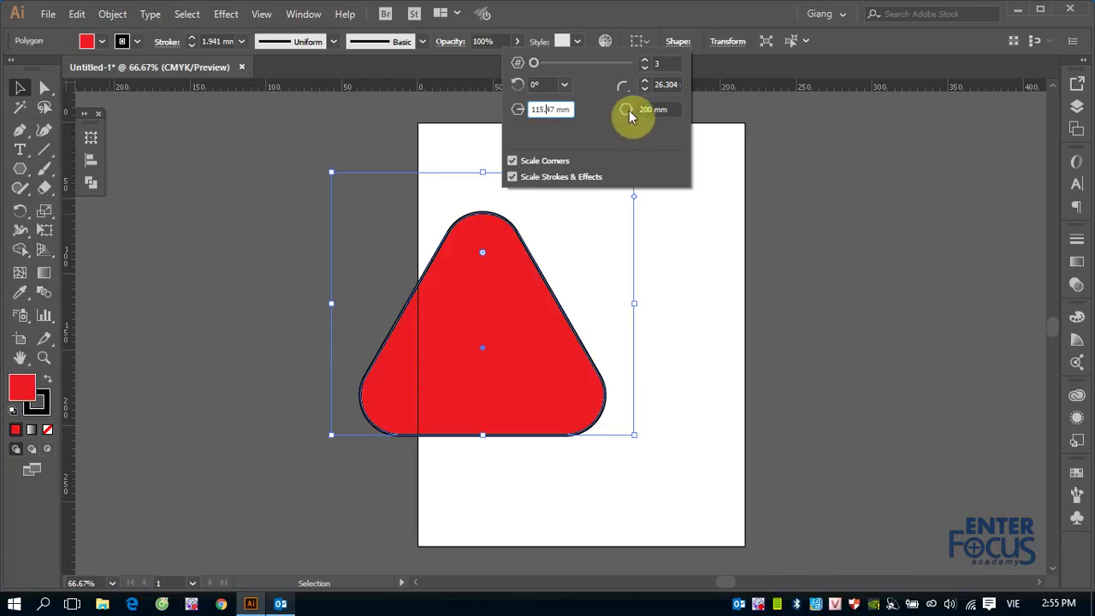
Step: Dismiss the shape properties popup and delete the red rounded triangle
left_click(546, 108)
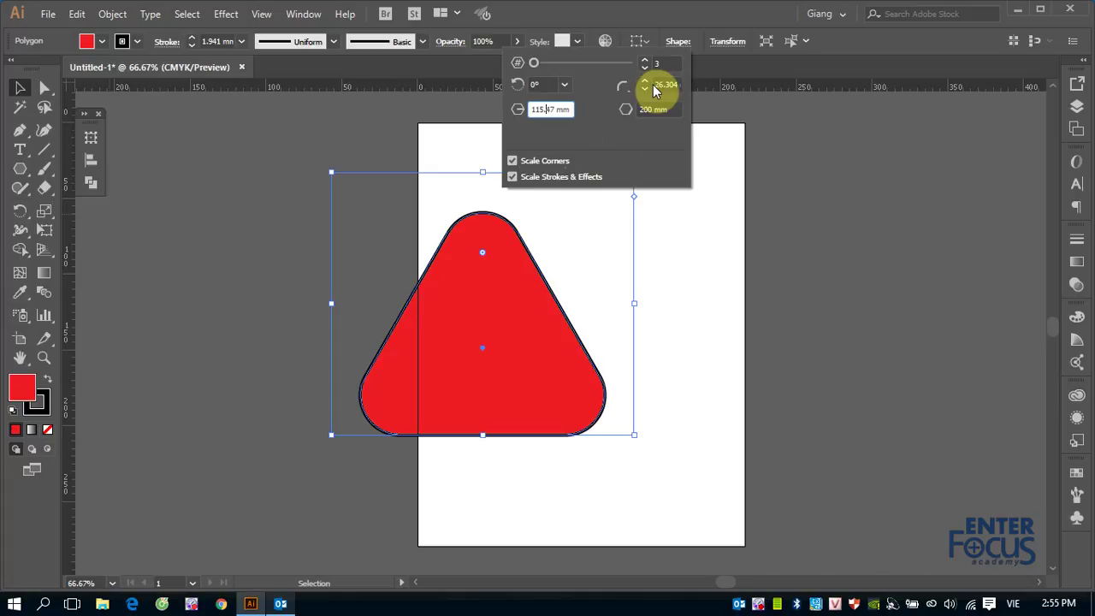
left_click(680, 18)
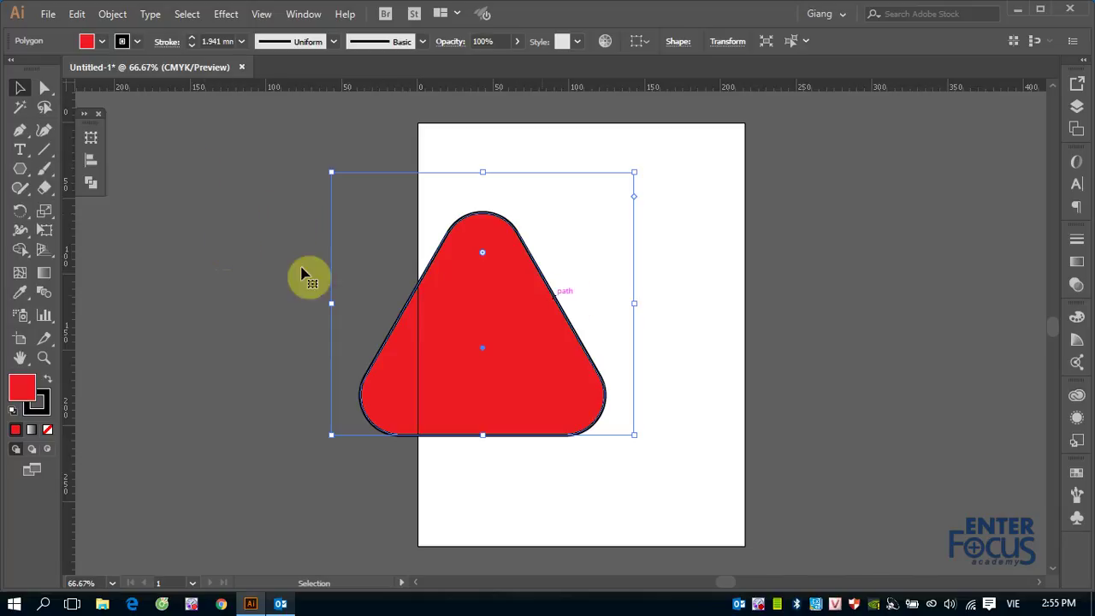
left_click(695, 282)
left_click(524, 315)
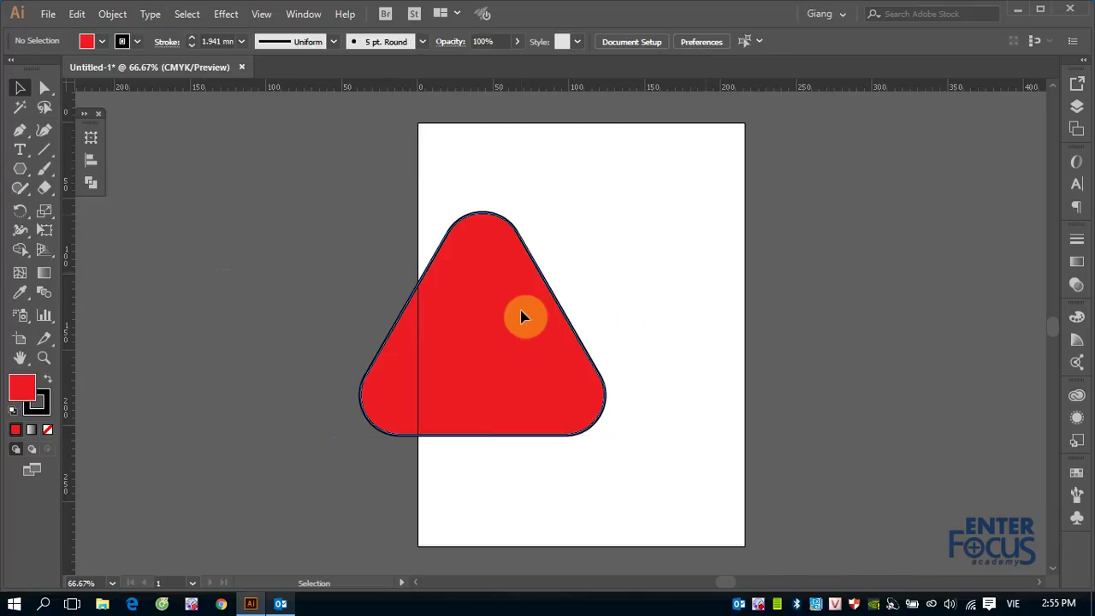
key("Delete")
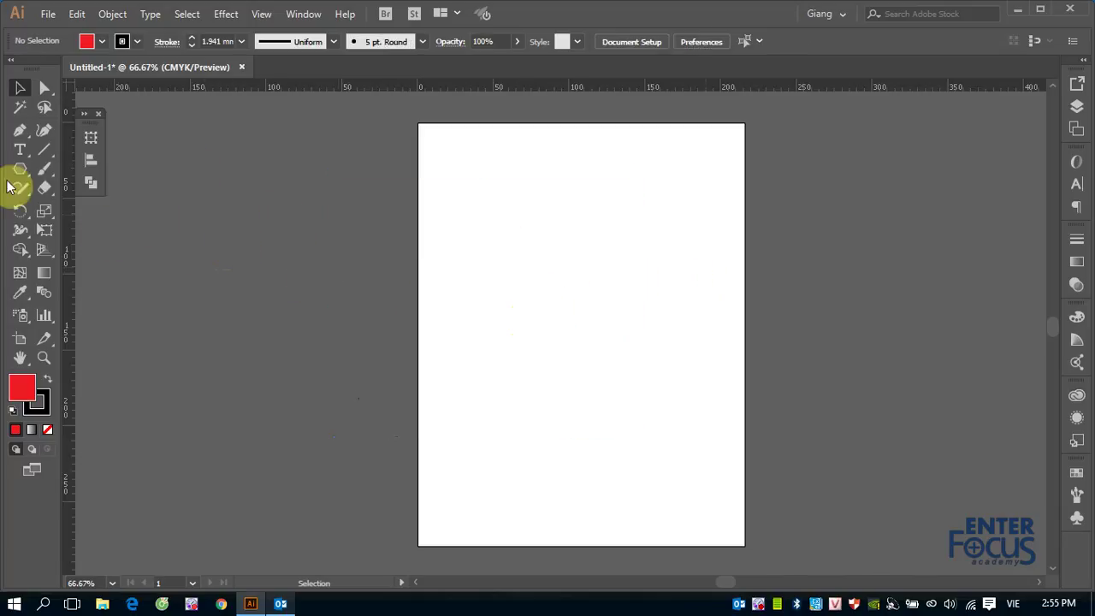
Step: Switch to the Star Tool and draw a large red five-pointed star in the page's upper left
left_click(21, 173)
left_click_drag(23, 177, 98, 254)
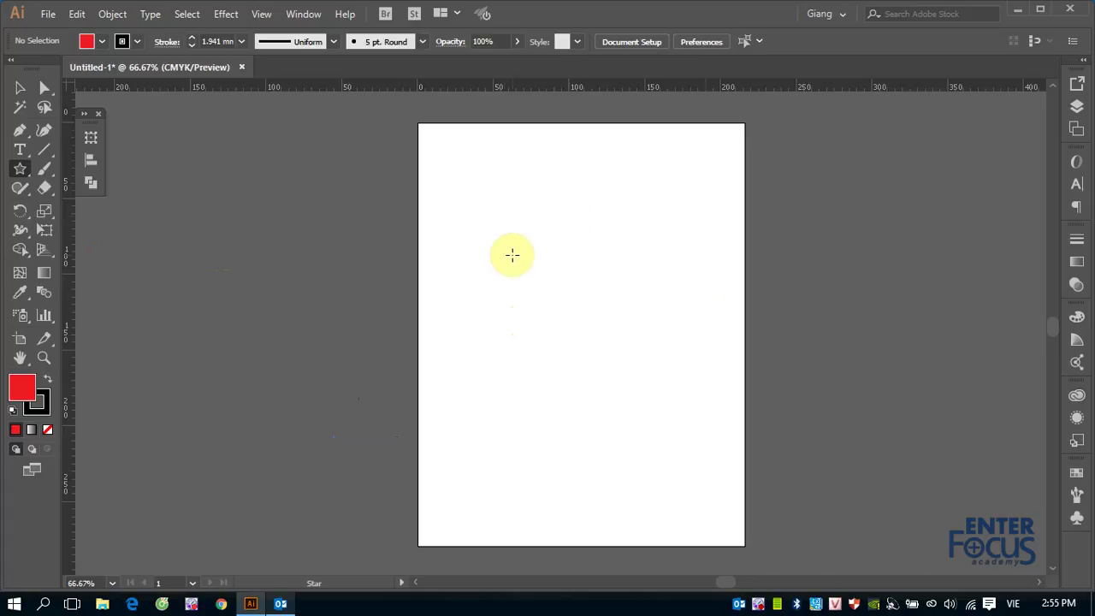
mouse_move(509, 242)
left_mouse_down()
mouse_move(542, 270)
mouse_move(570, 330)
mouse_move(519, 291)
mouse_move(572, 309)
left_mouse_up()
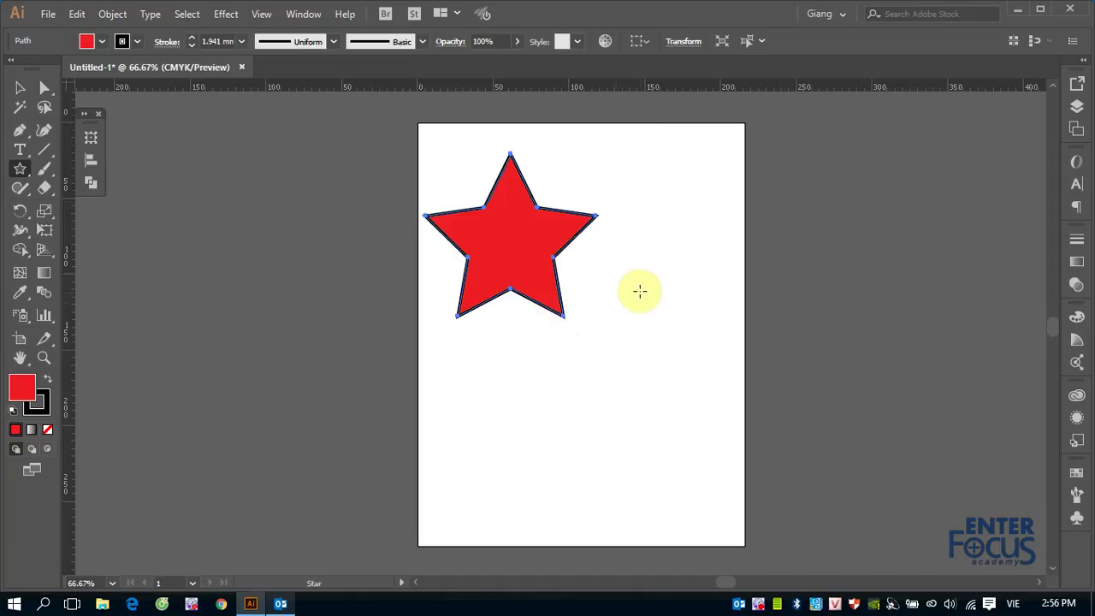
left_click_drag(639, 292, 672, 337)
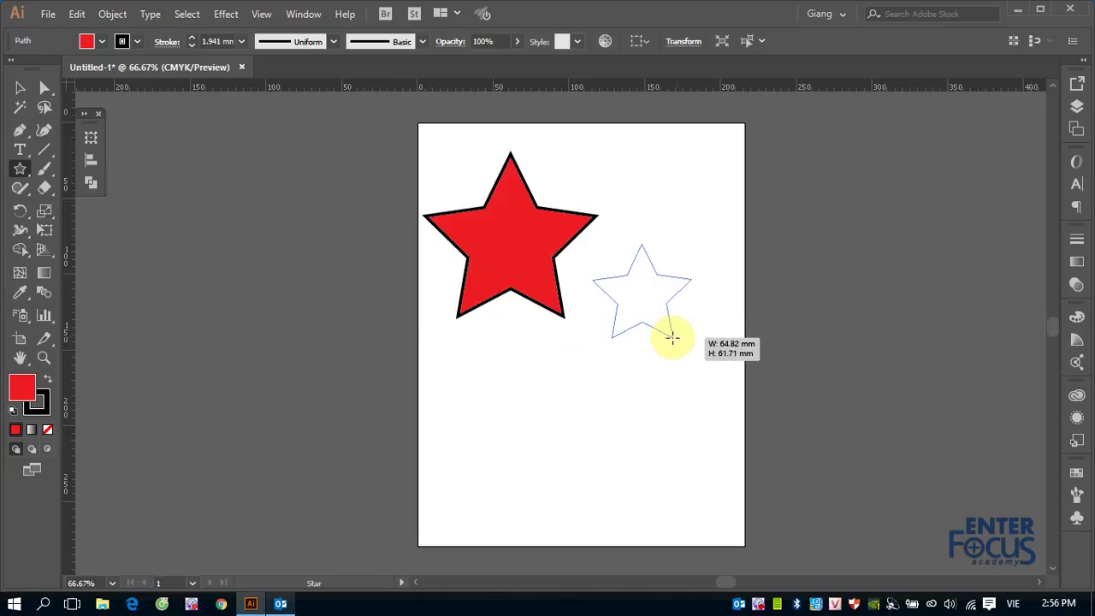
Step: Use the arrow keys while dragging to give the smaller star right of the first seven points
key("Up")
key("Up")
key("Up")
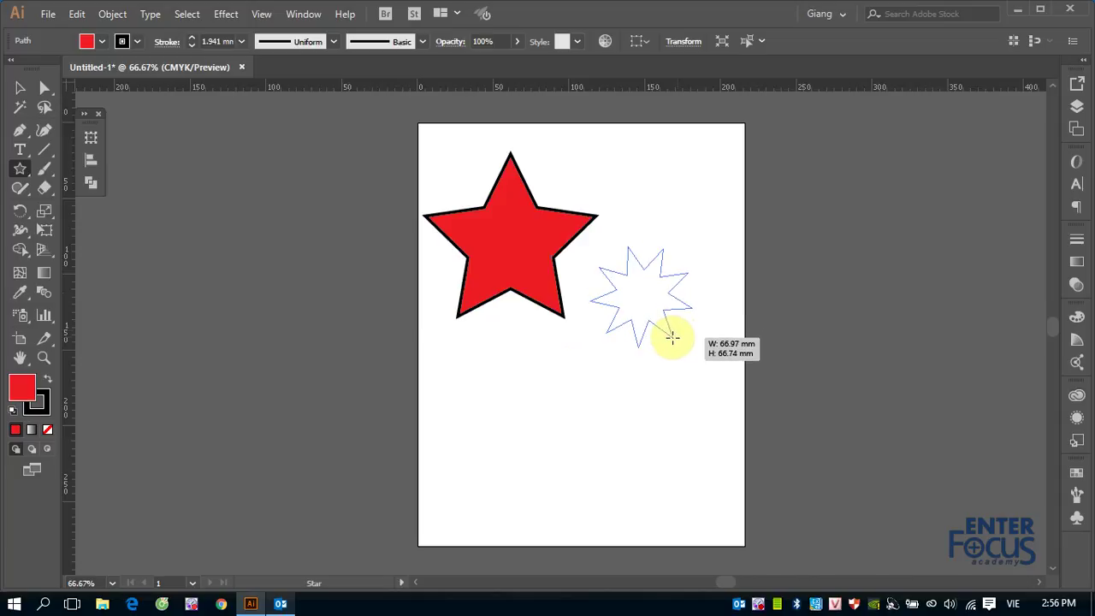
key("Down")
key("Down")
key("Down")
key("Down")
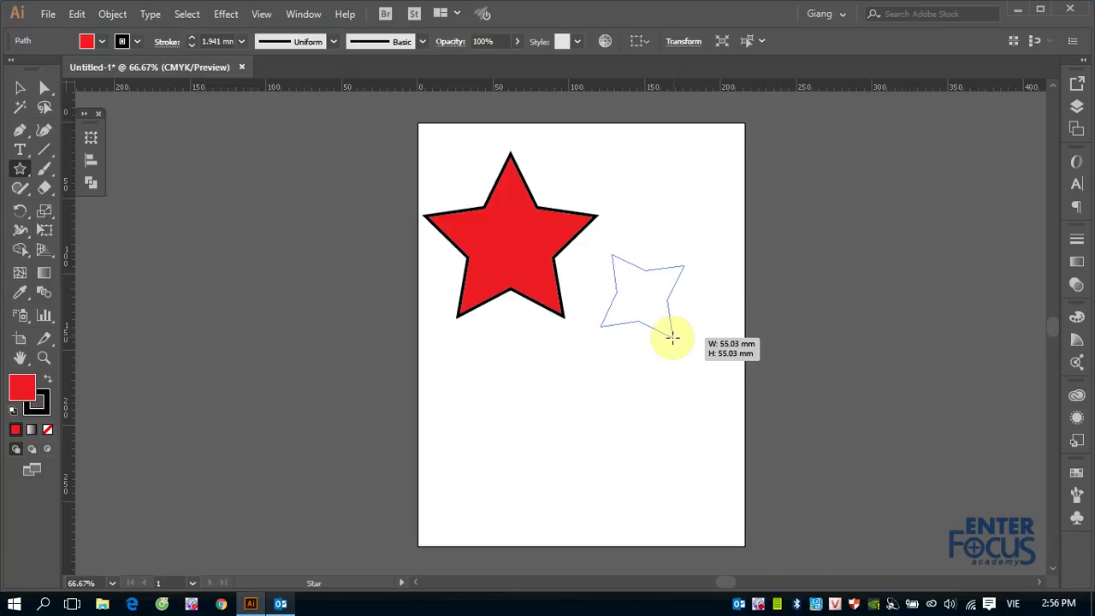
key("Down")
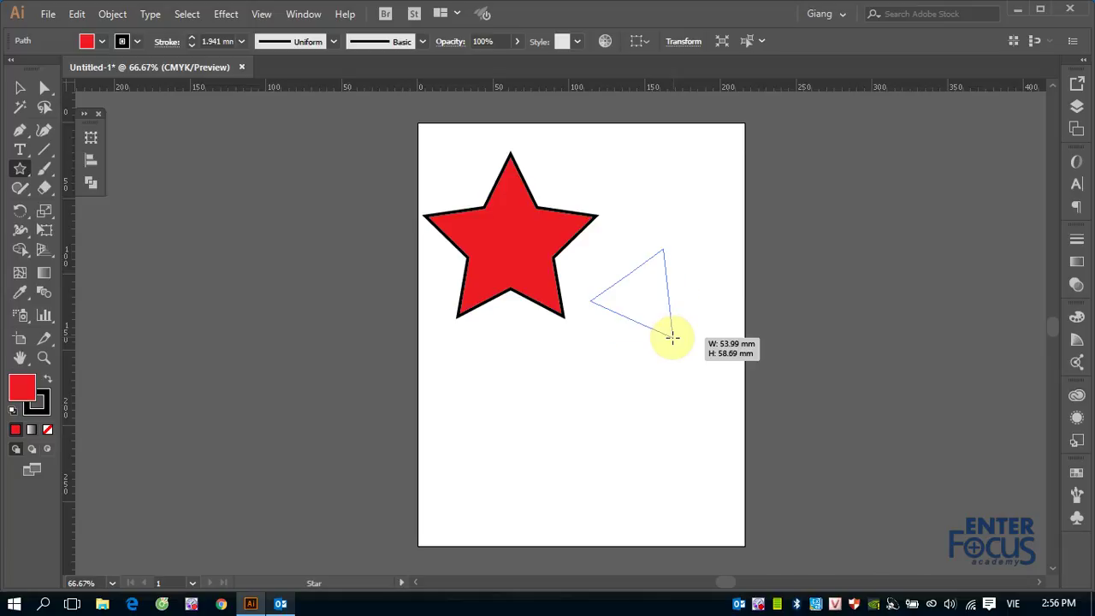
key("Up")
key("Up")
key("Up")
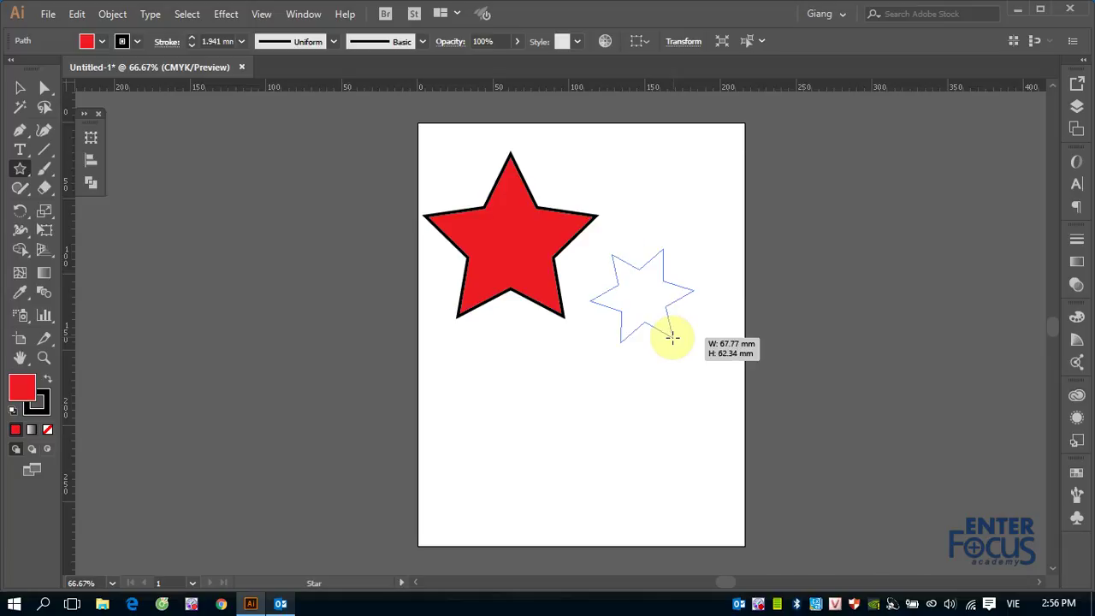
key("Up")
key("Down")
key("Down")
key("Down")
key("Down")
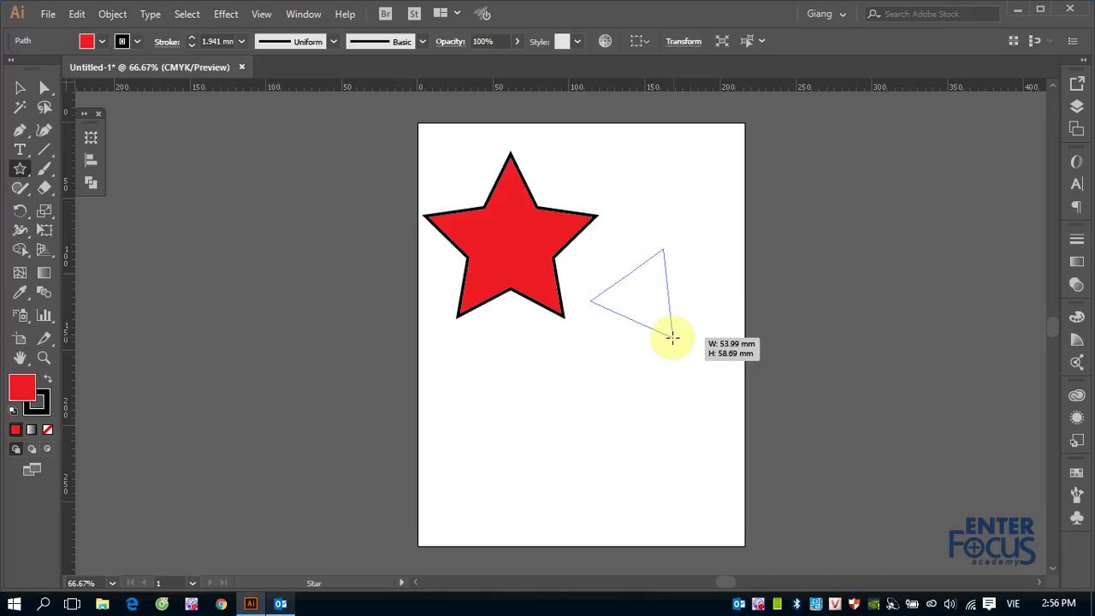
key("Up")
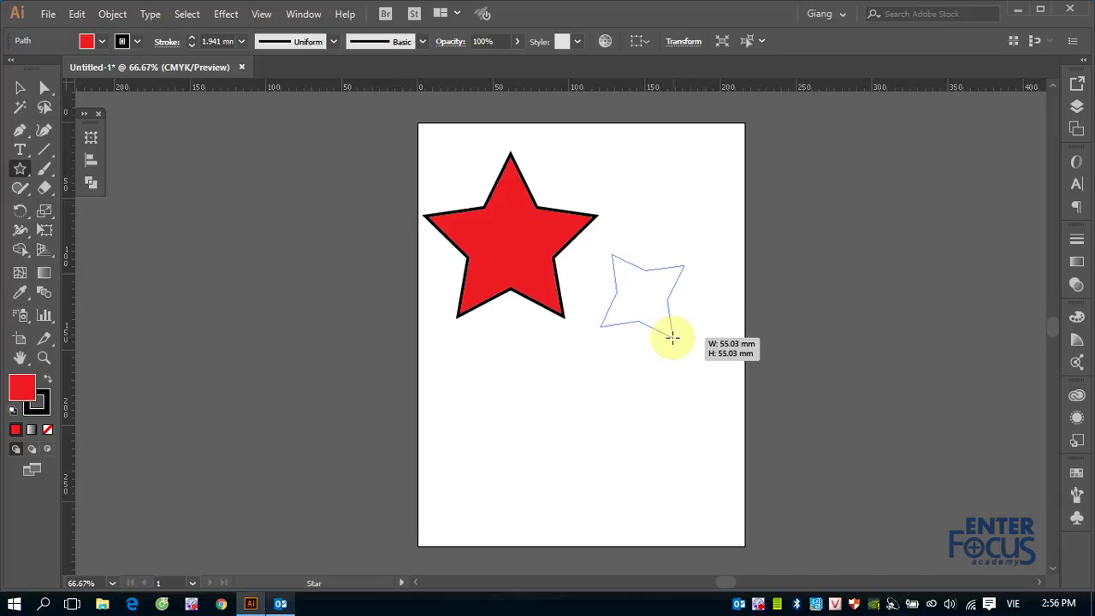
key("Up")
key("Up")
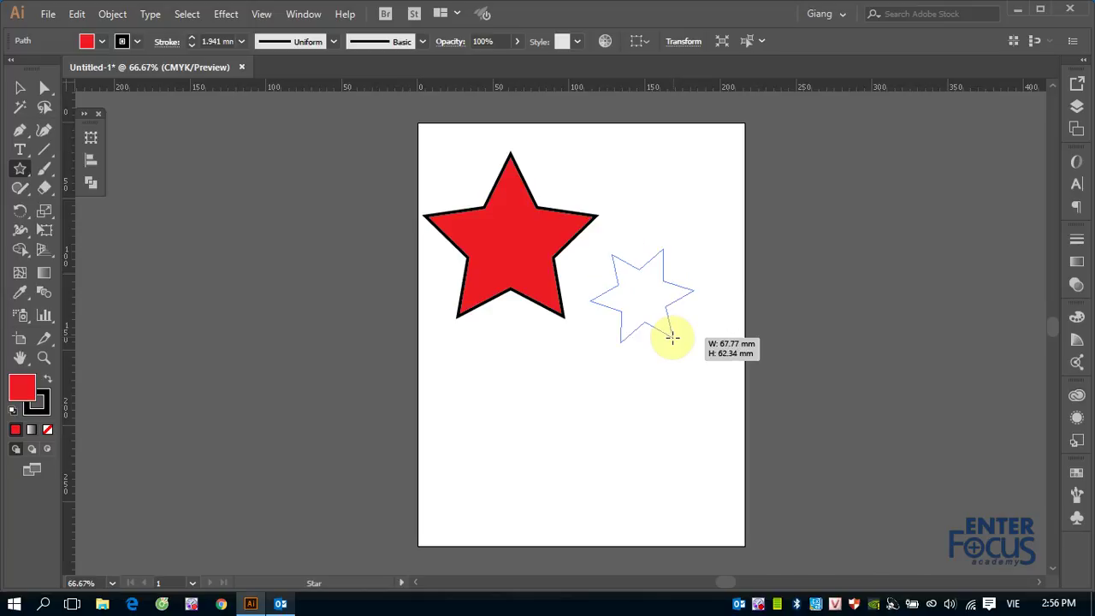
key("Up")
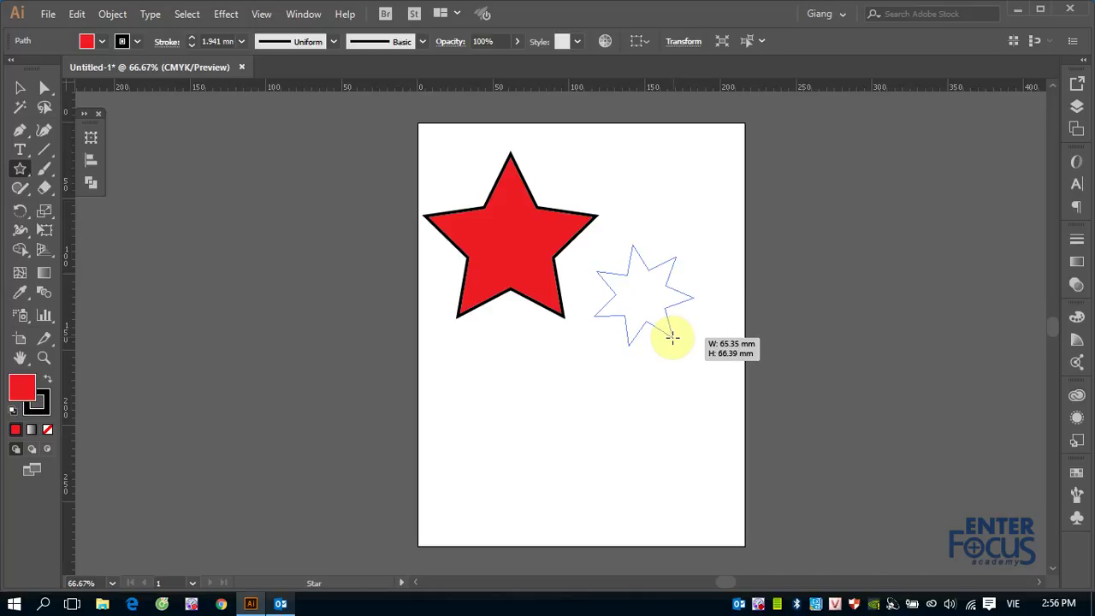
left_click_drag(673, 336, 672, 336)
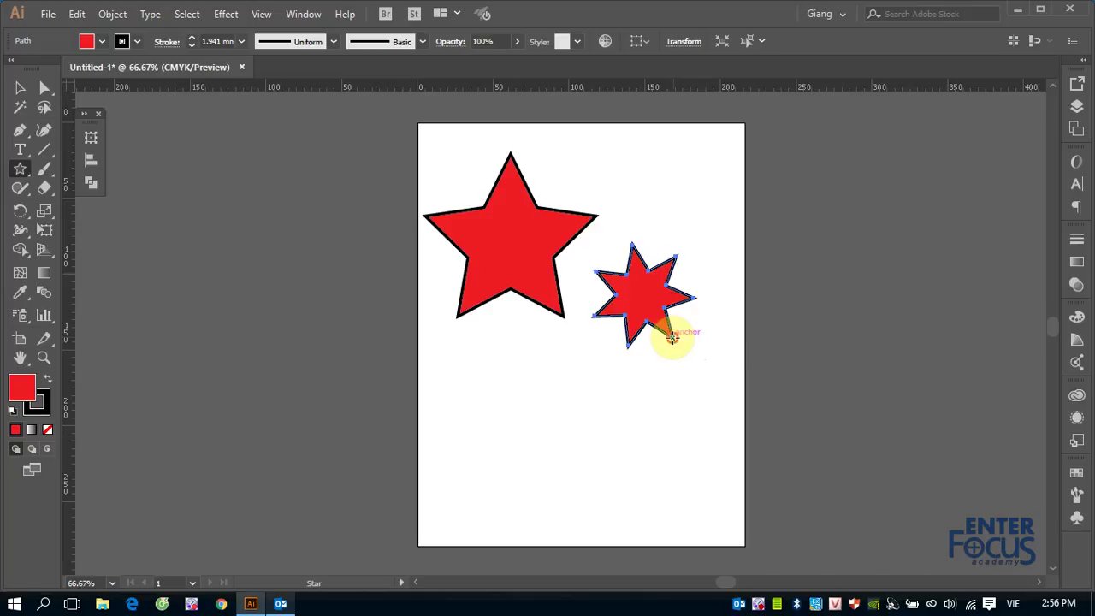
Step: Create a spiky seven-pointed star below the others with a 10 mm inner radius
left_click(522, 396)
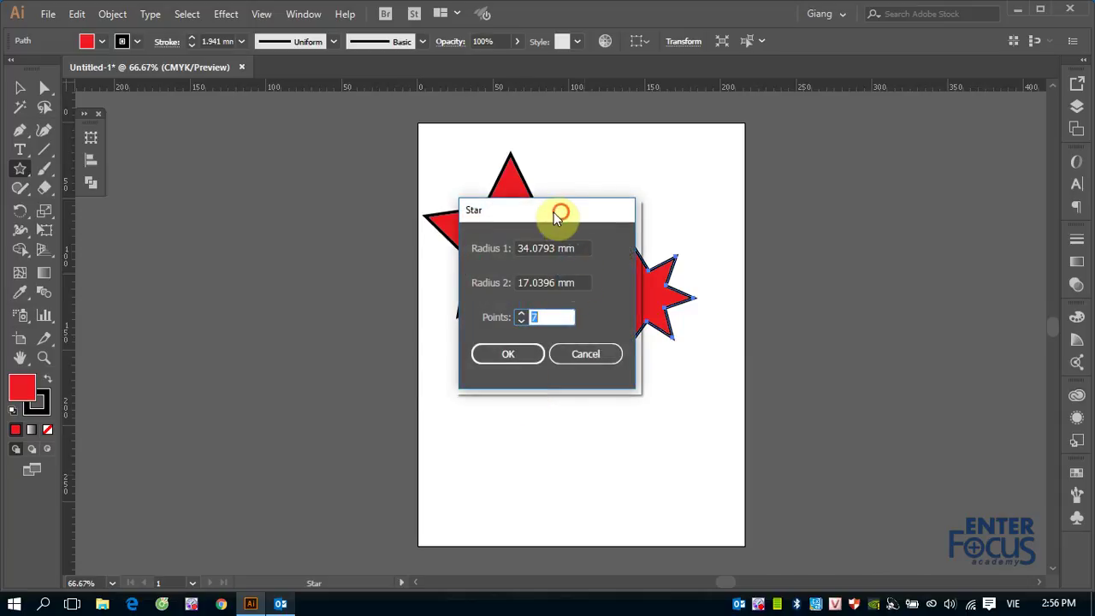
left_click_drag(554, 212, 280, 211)
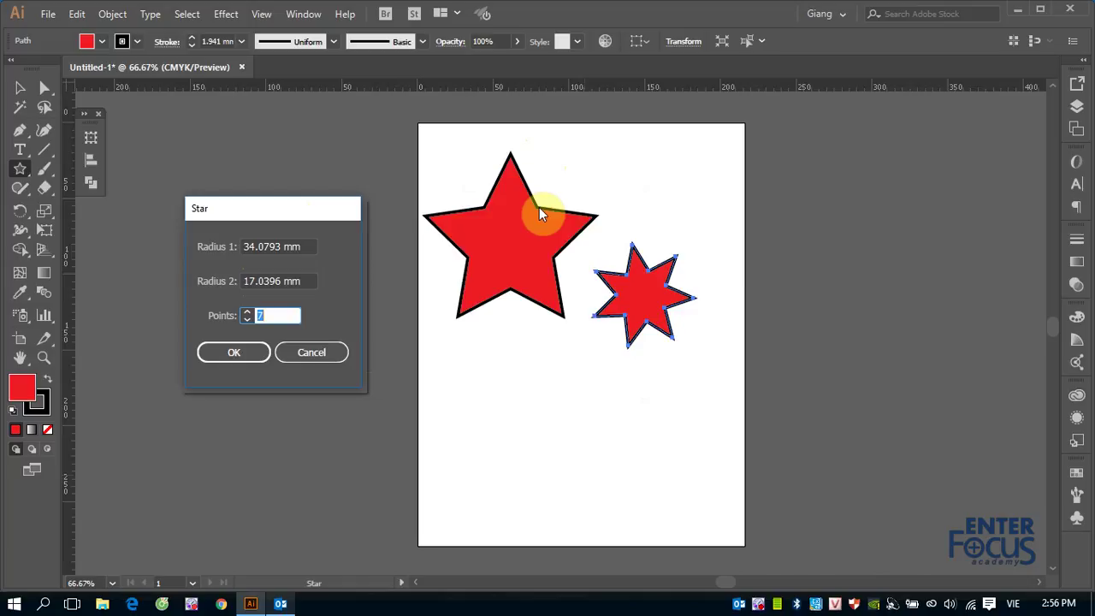
double_click(259, 281)
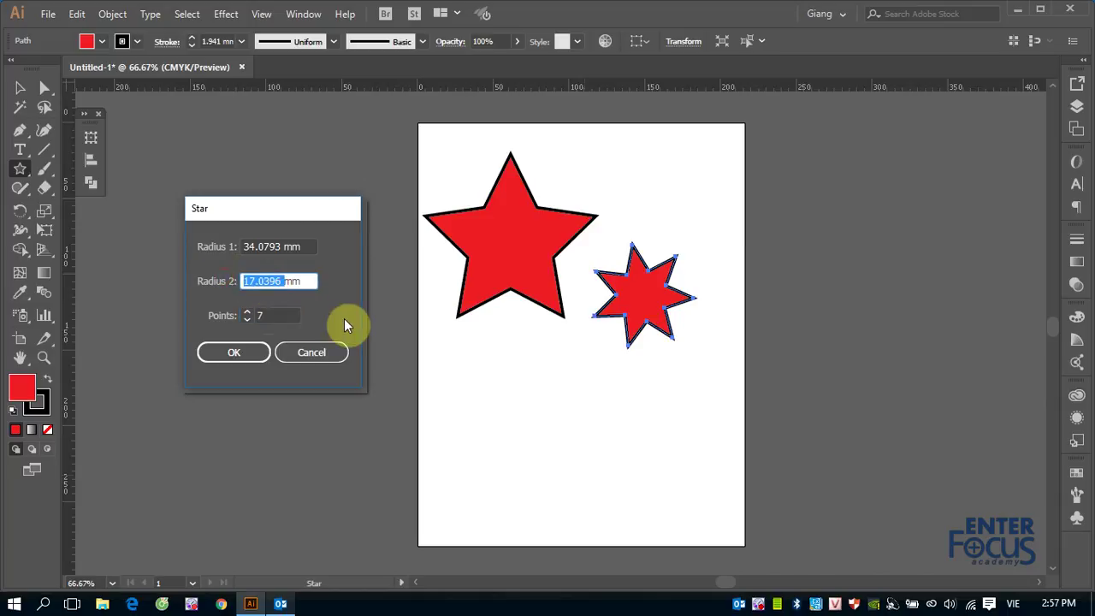
type("10")
left_click(223, 356)
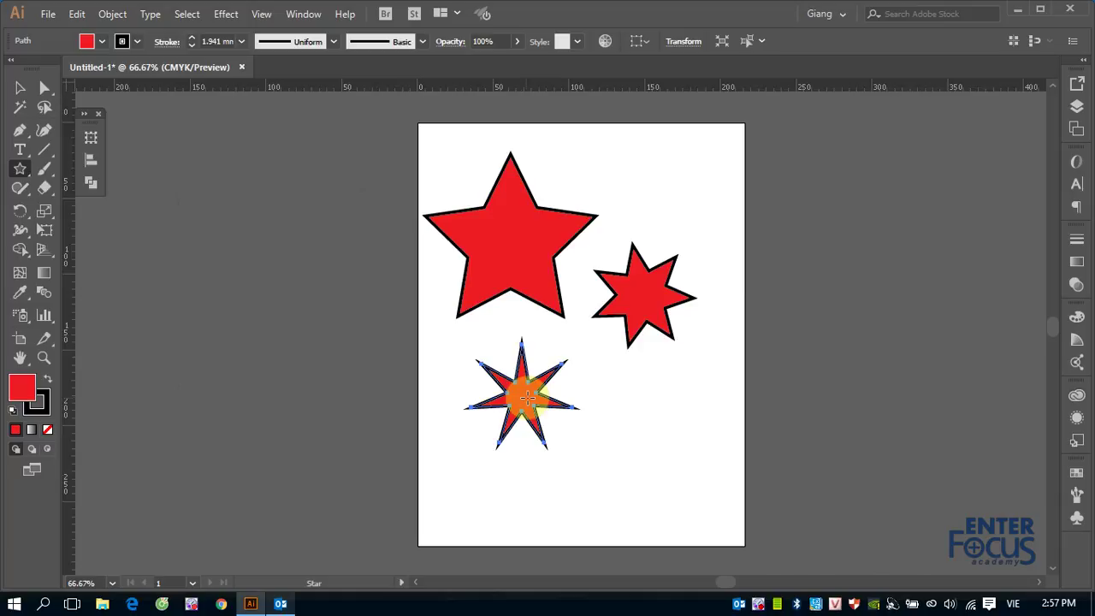
left_click(20, 87)
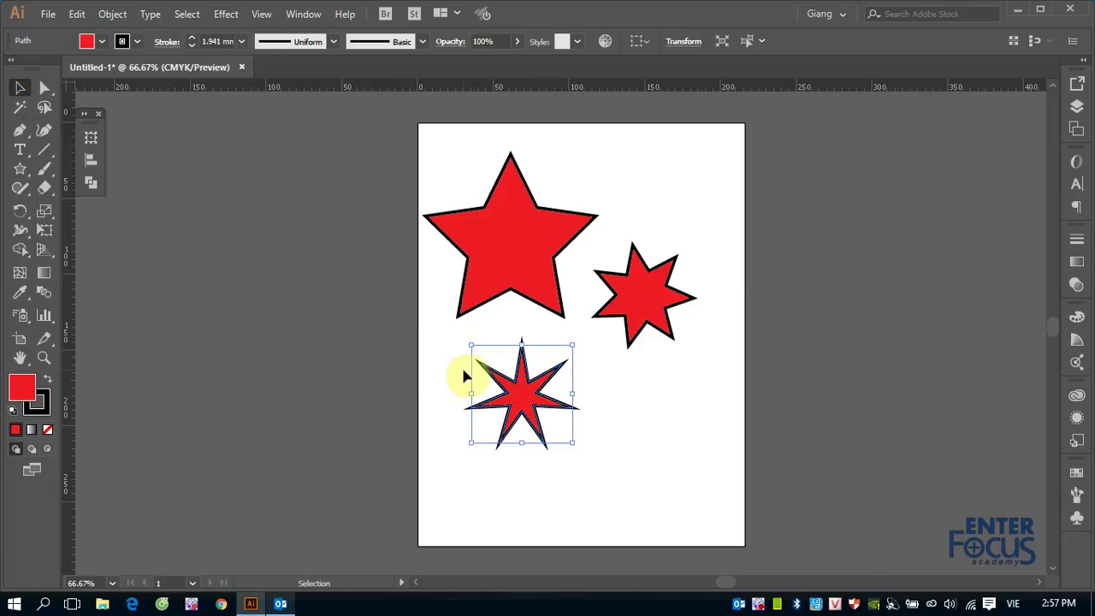
Step: Delete the spiky bottom star and the small seven-pointed star
key("Delete")
left_click(652, 292)
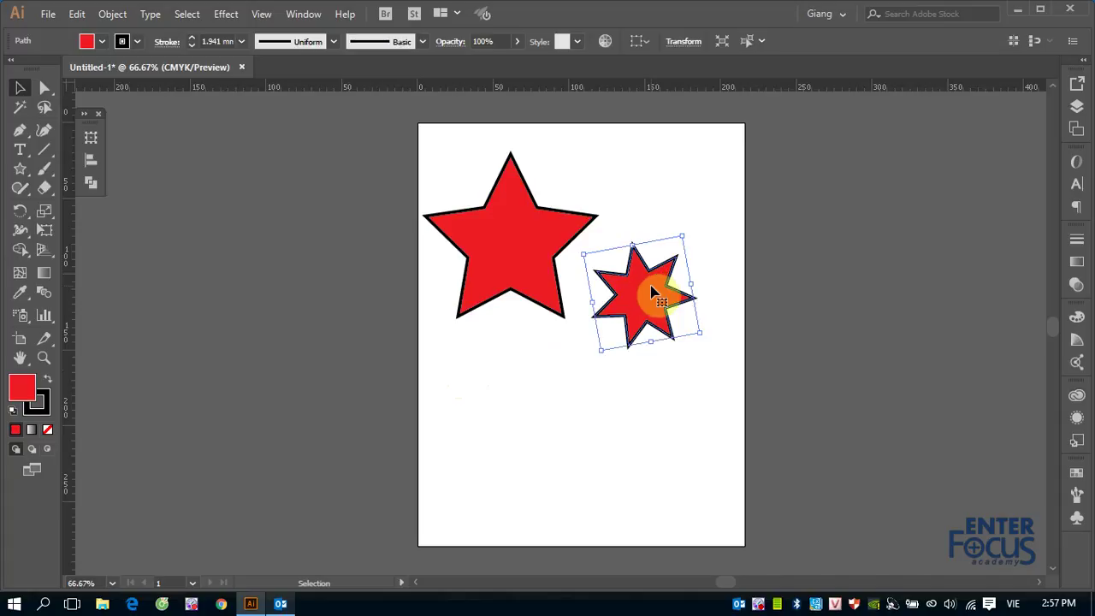
key("Delete")
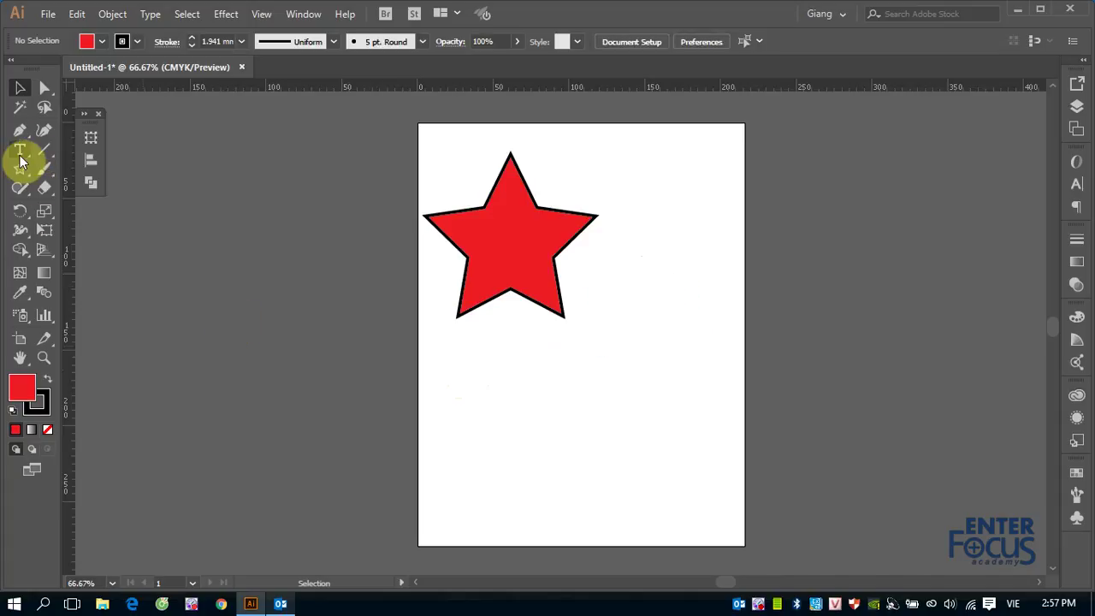
Step: Create a fuller seven-pointed star below the big star with a 20 mm inner radius
left_click(20, 169)
left_click(596, 393)
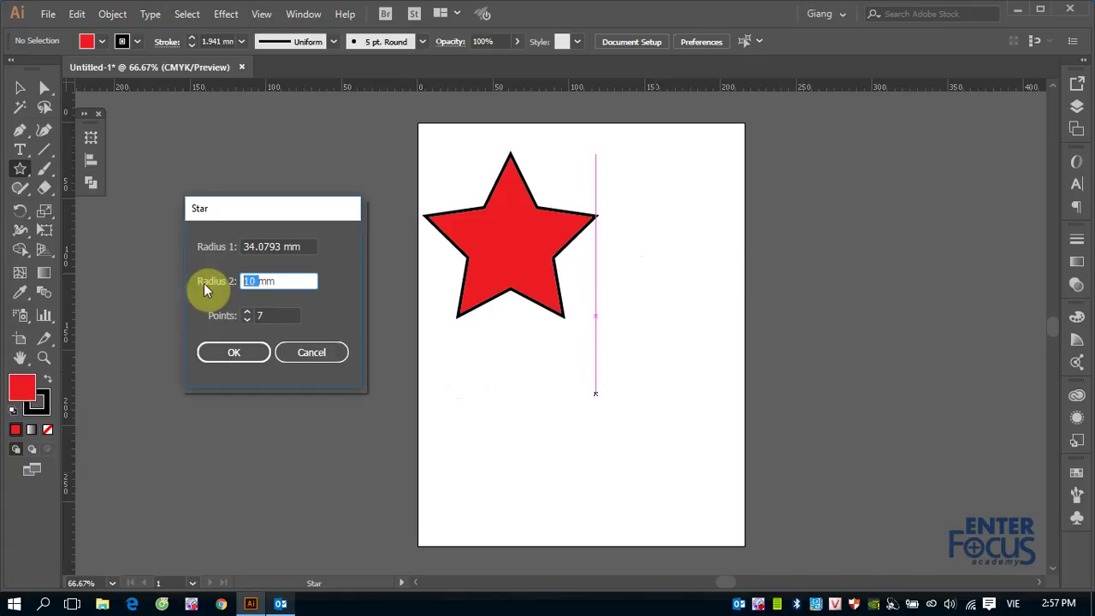
type("20")
left_click(231, 354)
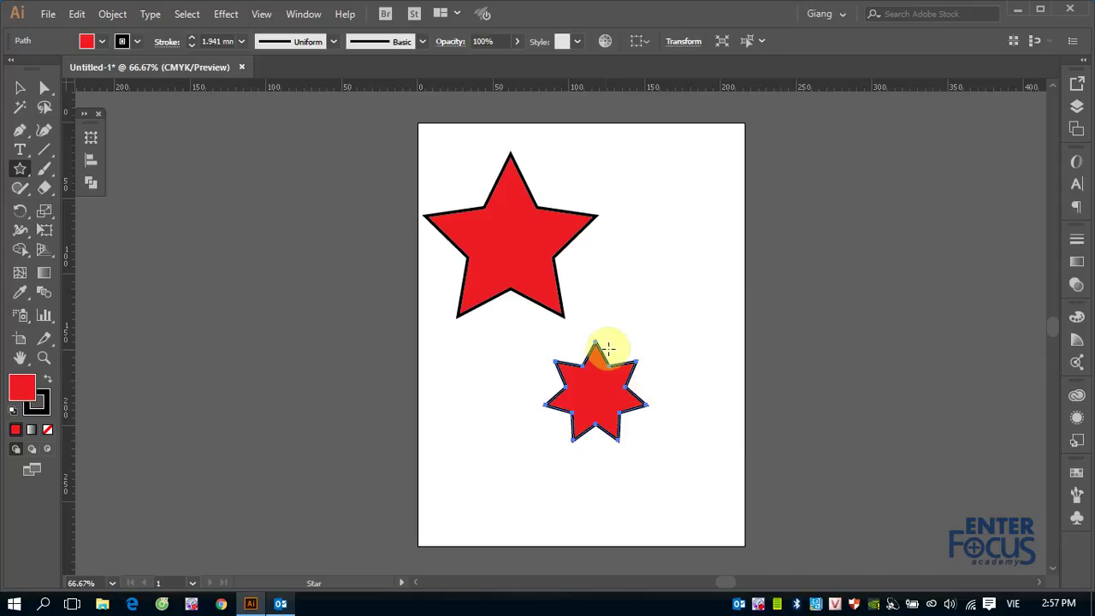
Step: Draw a small four-point star right of the big star, adjusting points with the arrow keys
left_click(650, 282)
left_click_drag(650, 282, 687, 310)
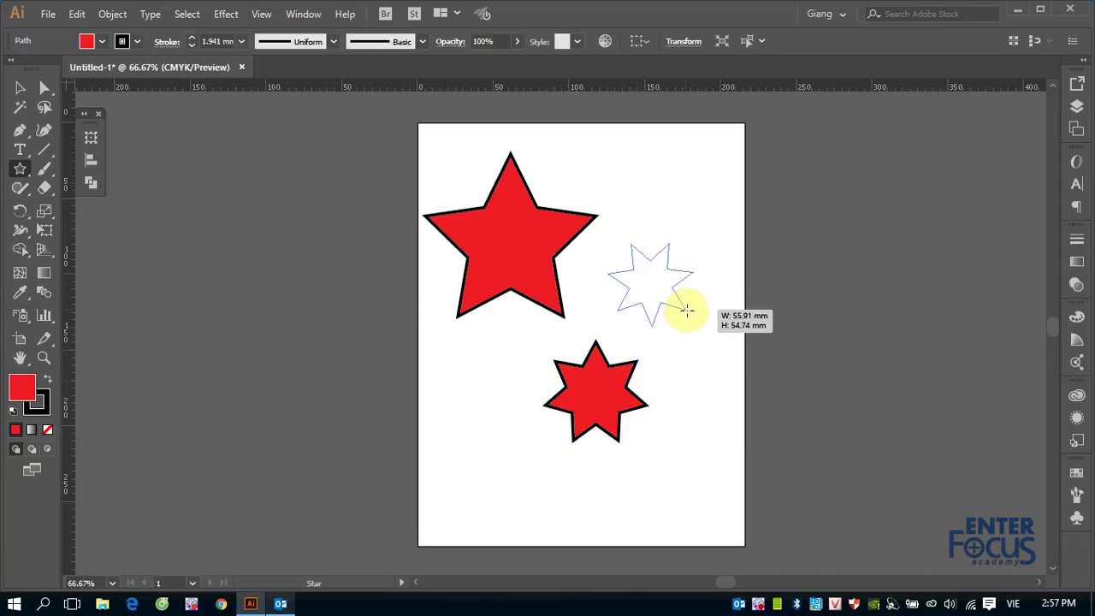
key("Down")
key("Down")
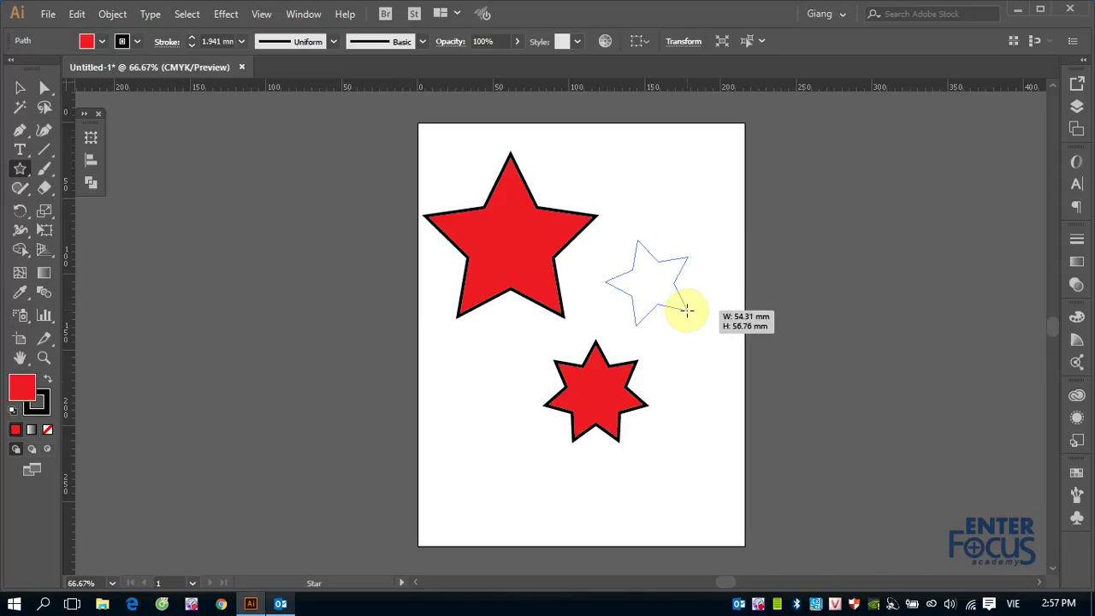
key("shift")
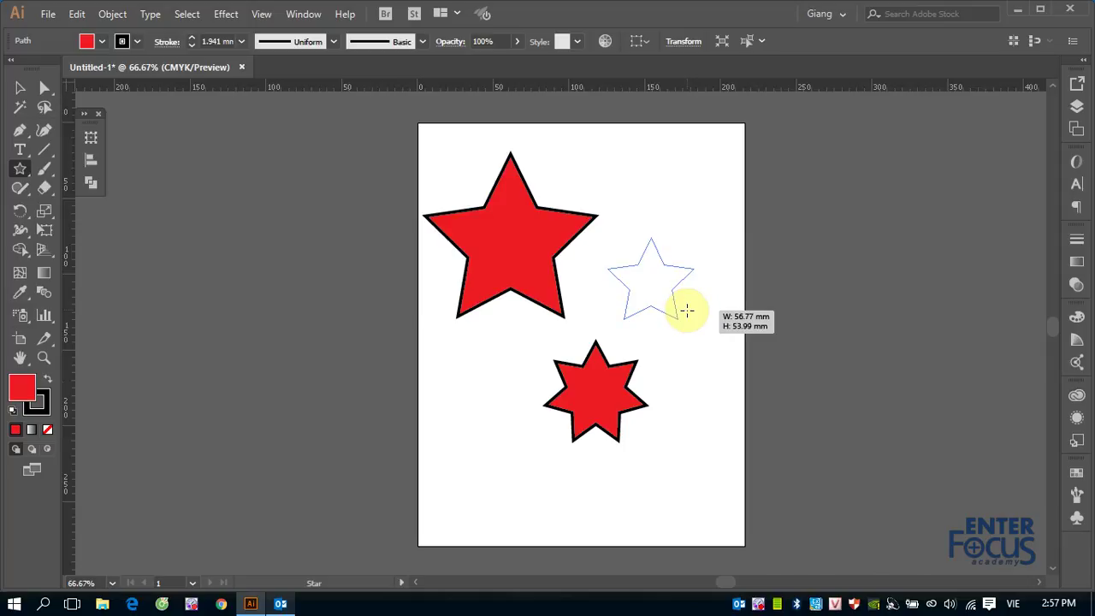
key("Down")
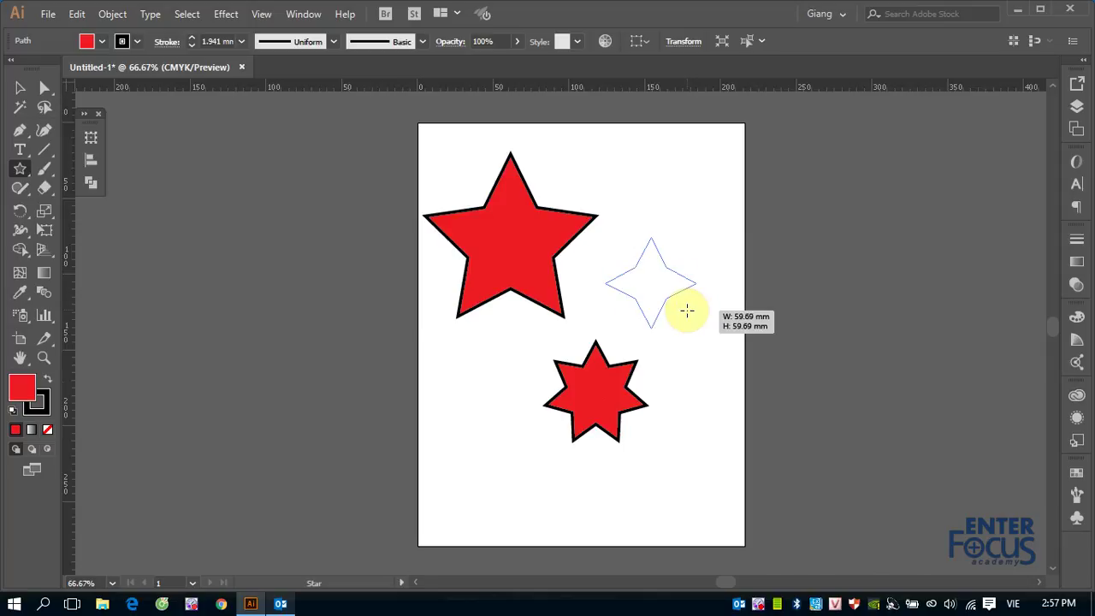
key("Up")
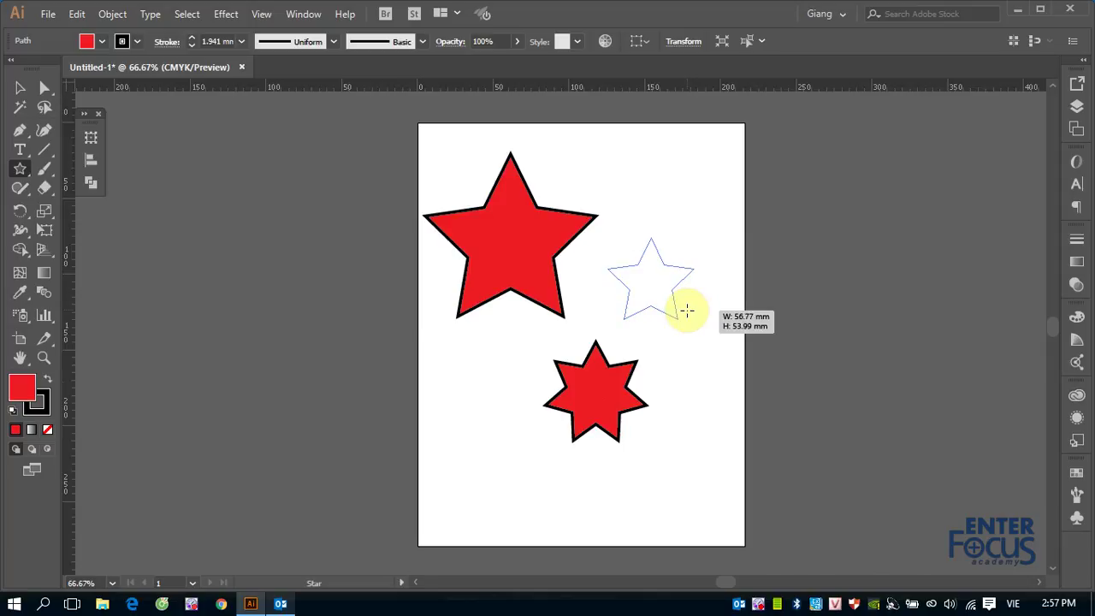
key("Up")
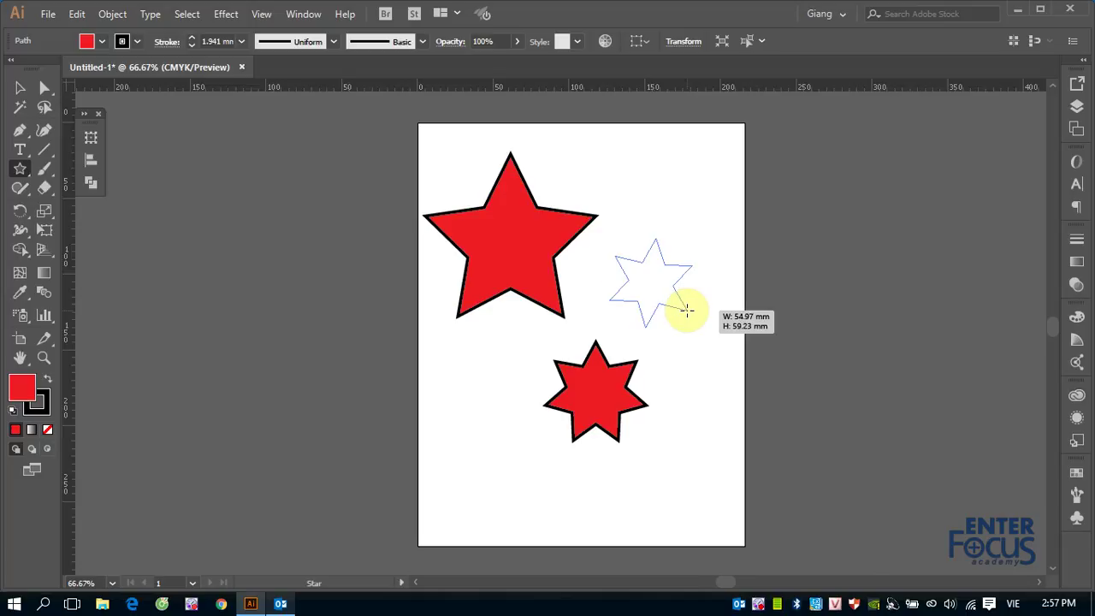
key("Up")
key("Up")
key("Down")
key("Down")
key("Down")
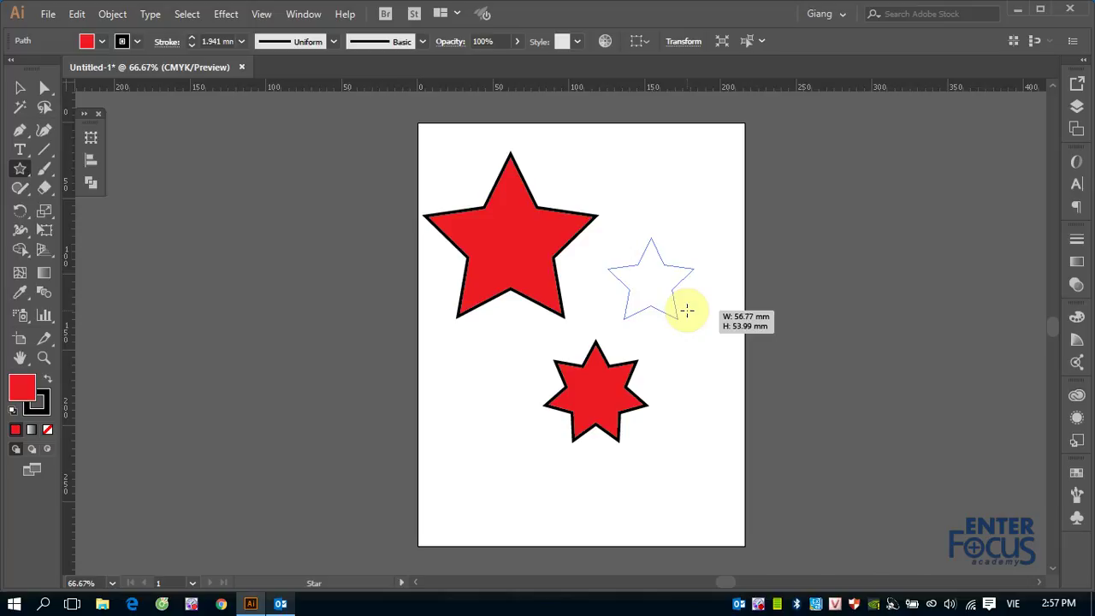
key("Down")
left_click_drag(687, 311, 687, 311)
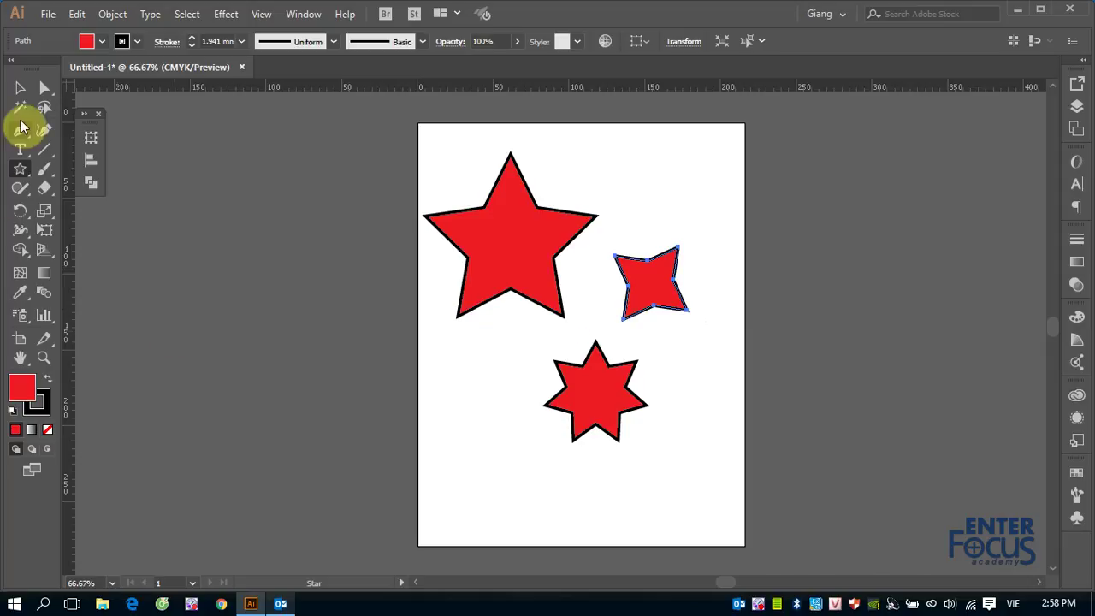
Step: Delete the four-point, seven-point and big stars, leaving the artboard empty
left_click(20, 88)
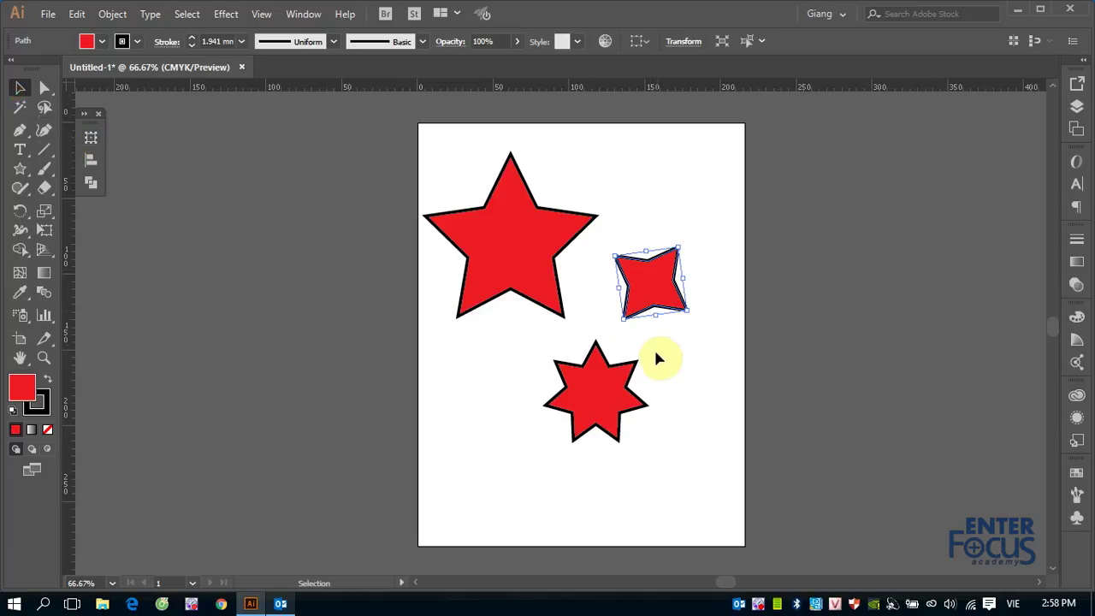
key("Delete")
left_click(602, 407)
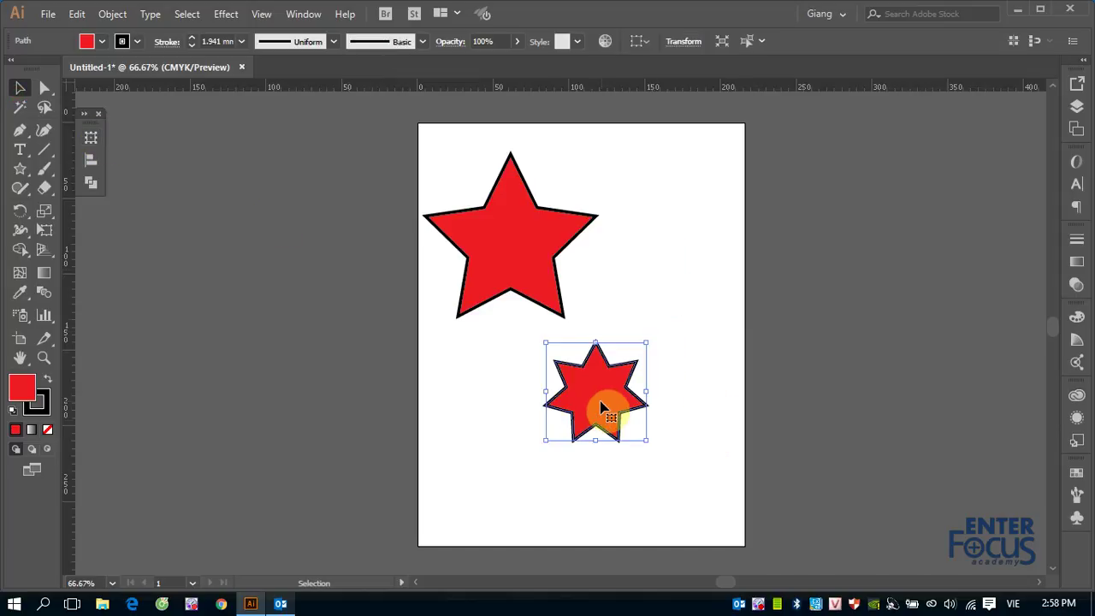
key("Delete")
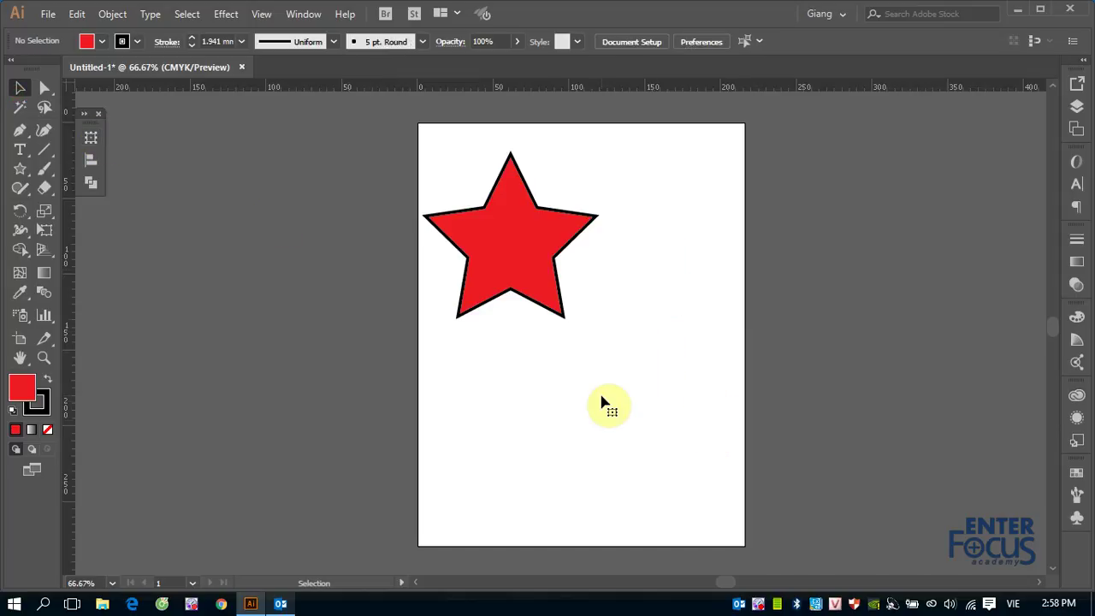
left_click_drag(513, 273, 549, 353)
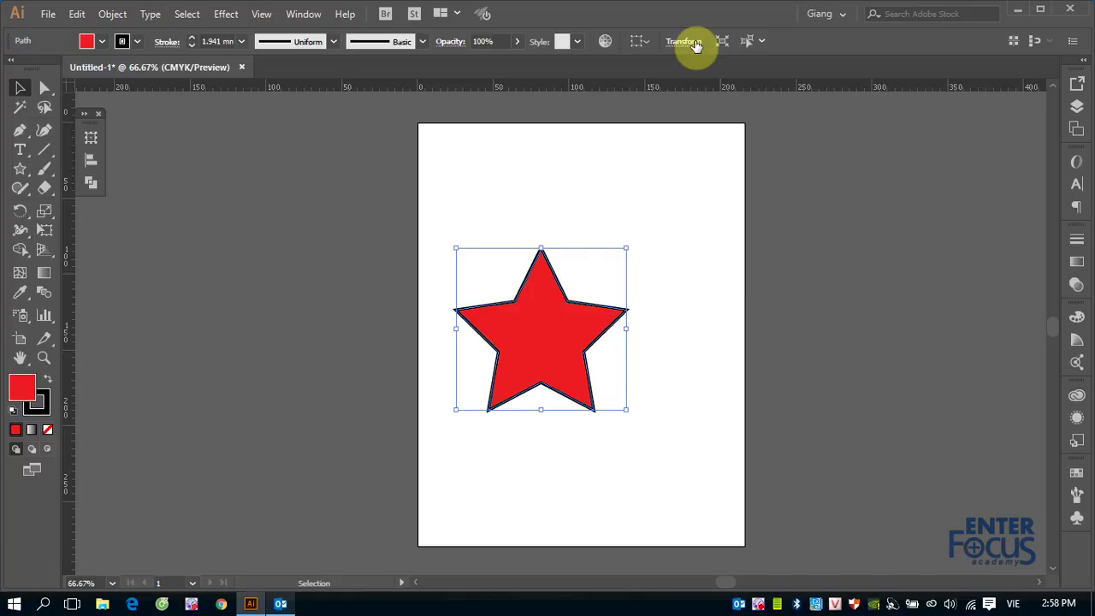
left_click(520, 355)
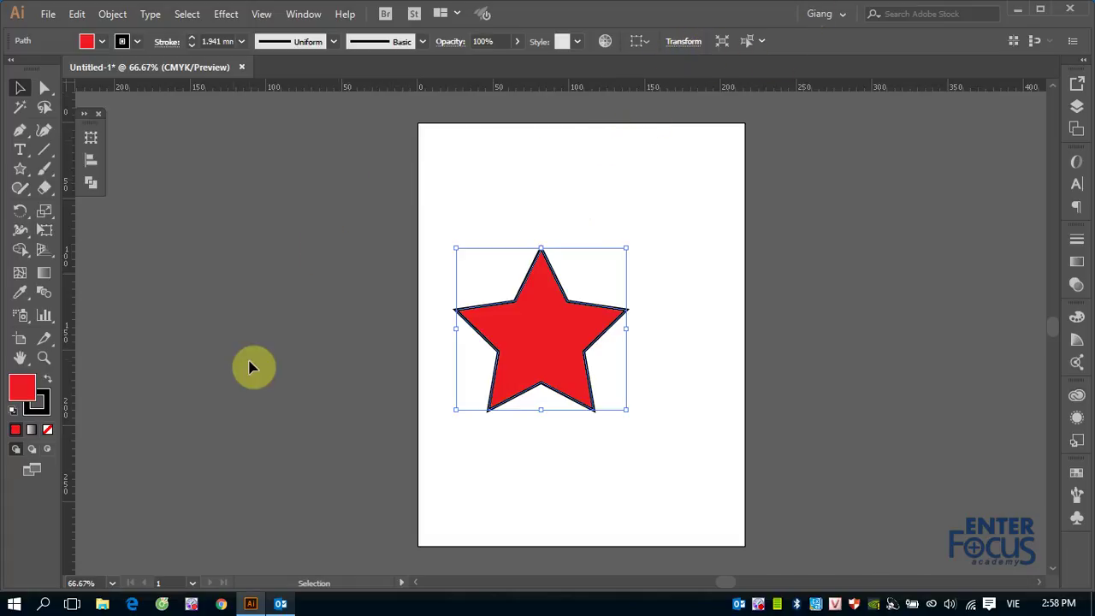
left_click(503, 343)
key("Delete")
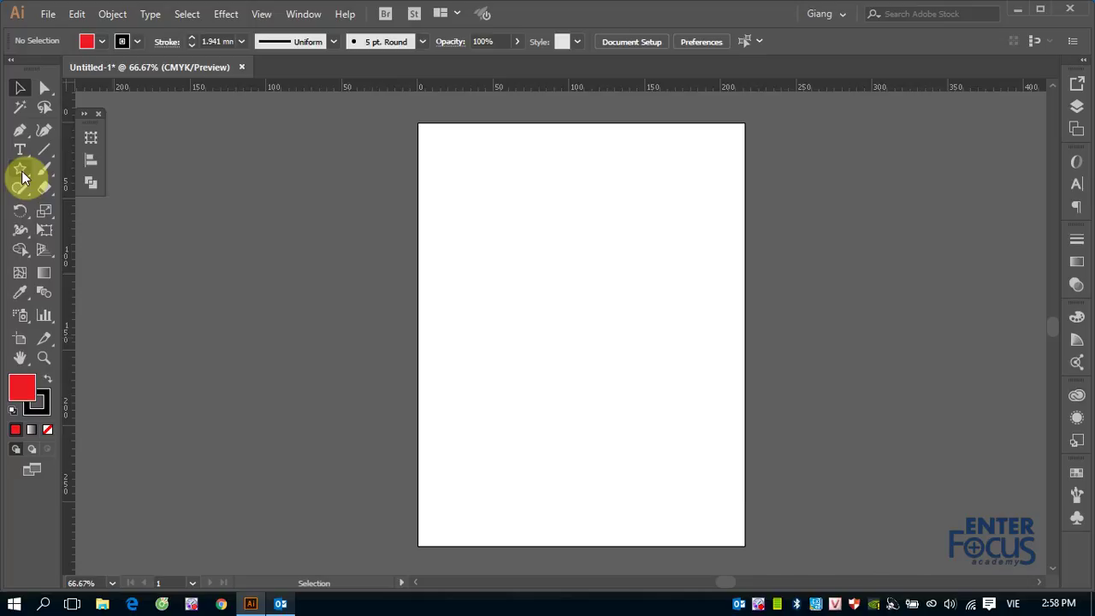
left_click_drag(23, 177, 78, 225)
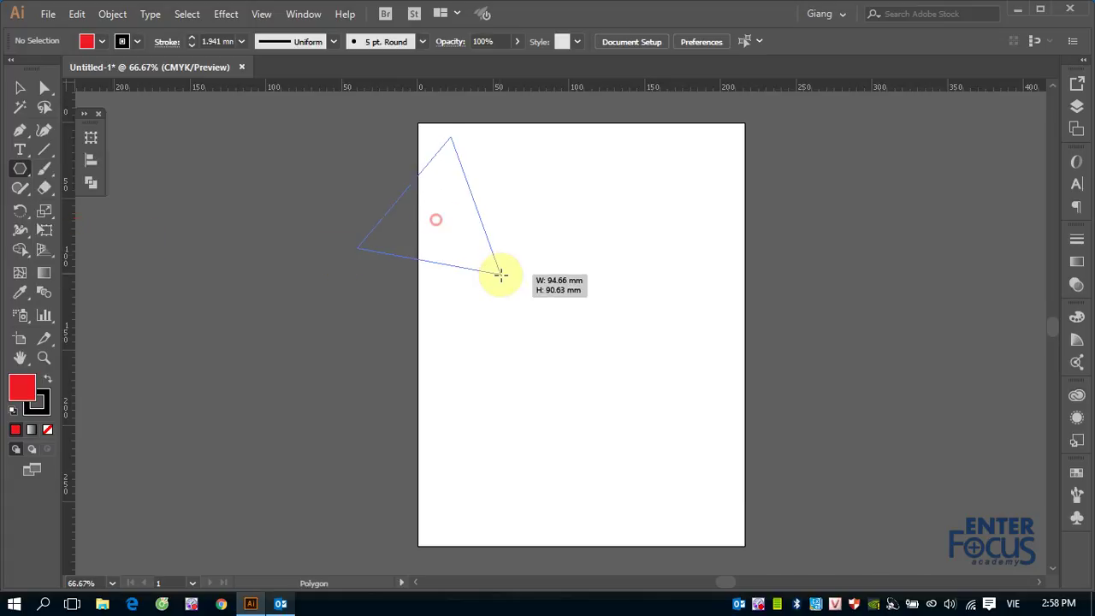
left_click_drag(436, 221, 500, 272)
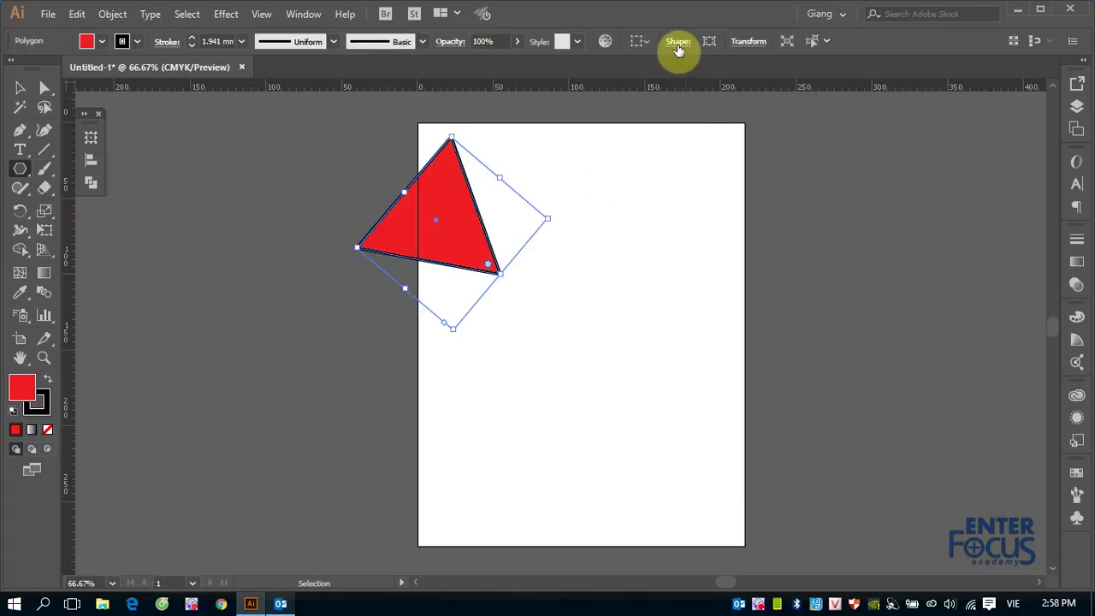
left_click(21, 169)
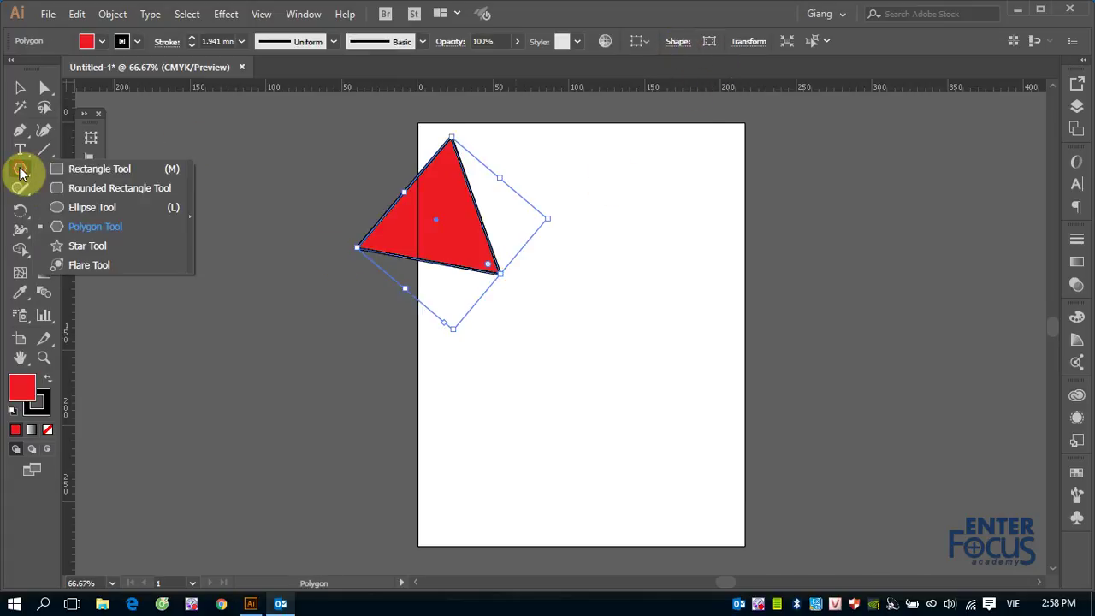
left_click(78, 207)
left_click_drag(598, 174, 703, 250)
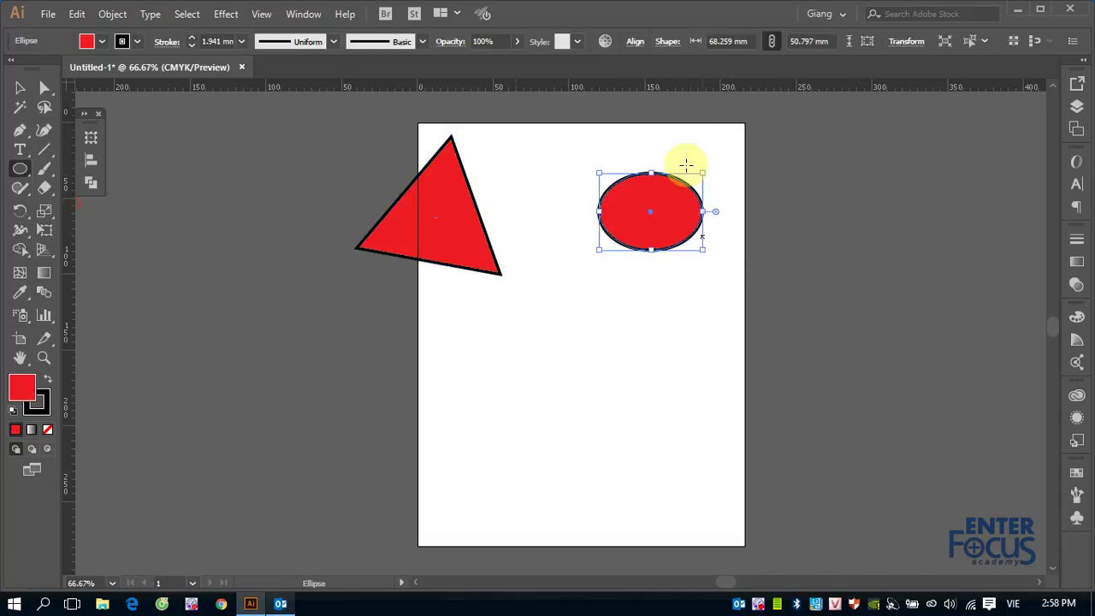
left_click(20, 170)
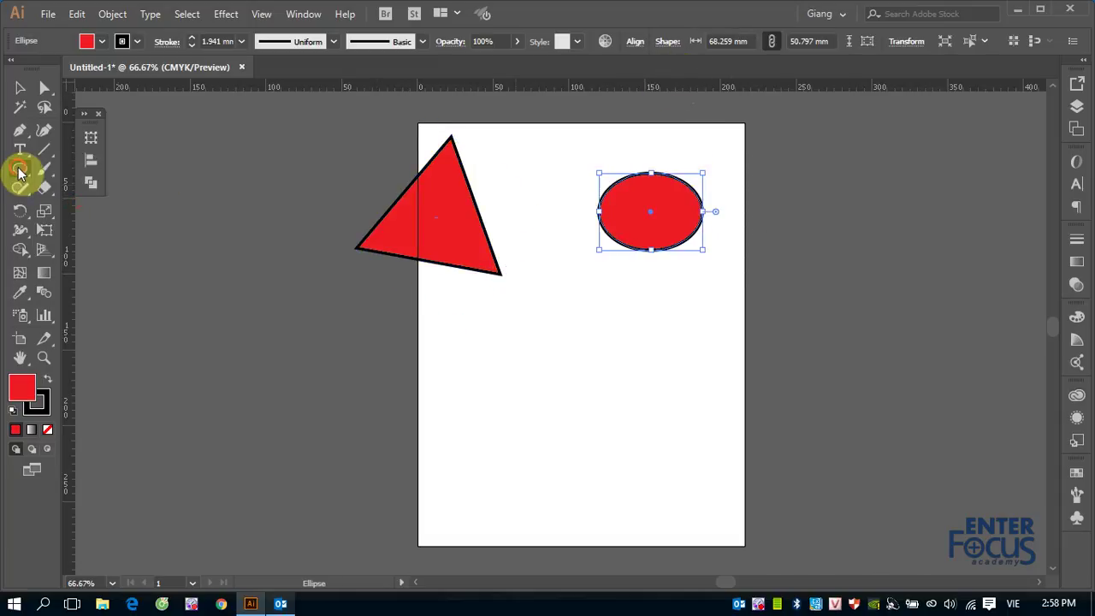
left_click(70, 188)
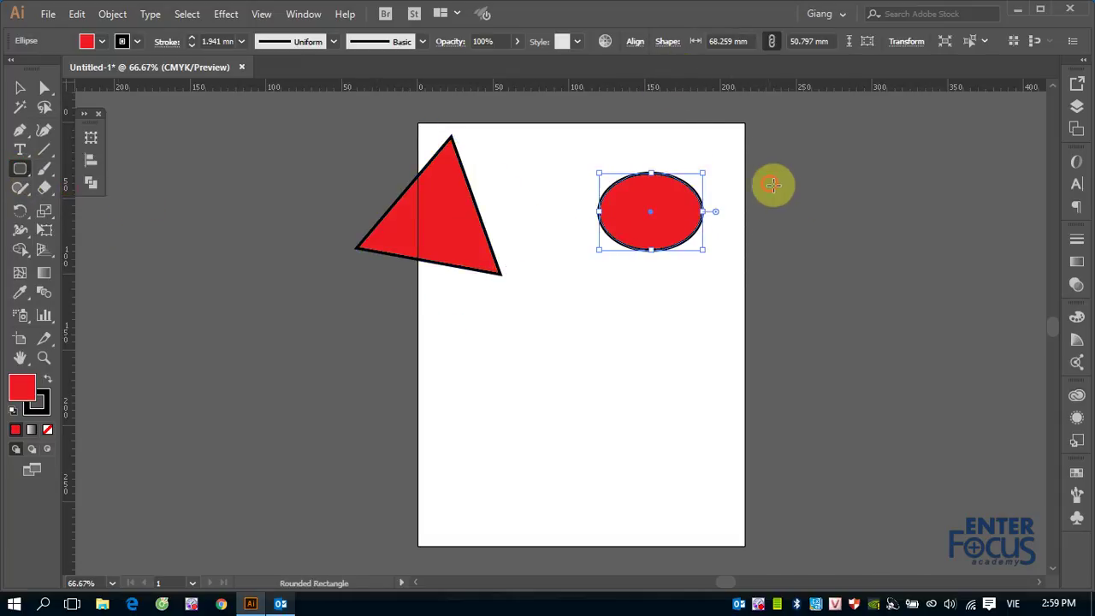
left_click_drag(770, 183, 867, 234)
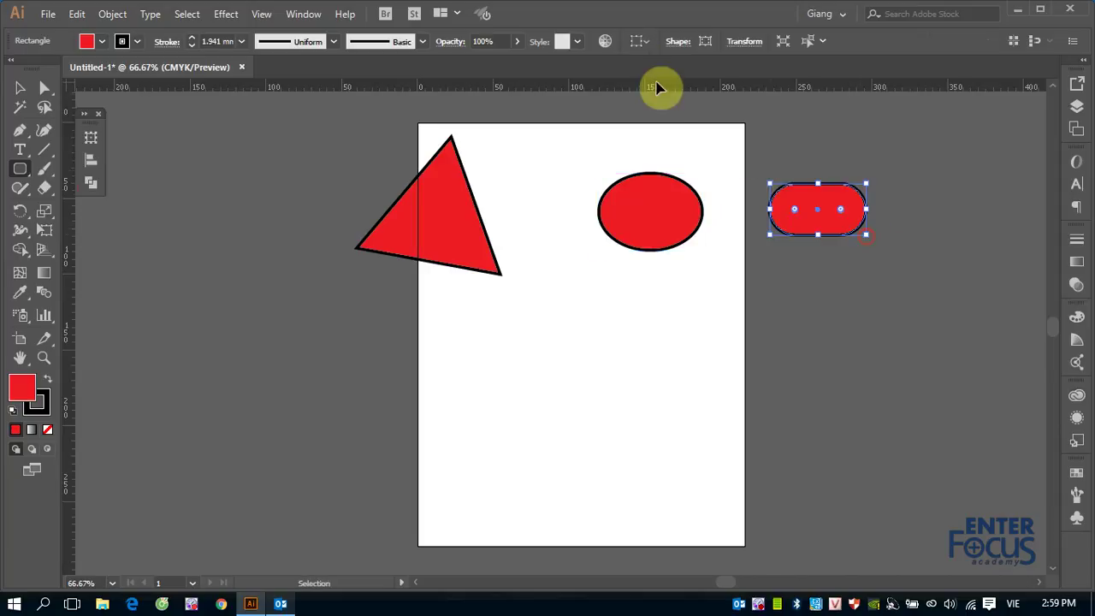
left_click(18, 169)
left_click(68, 170)
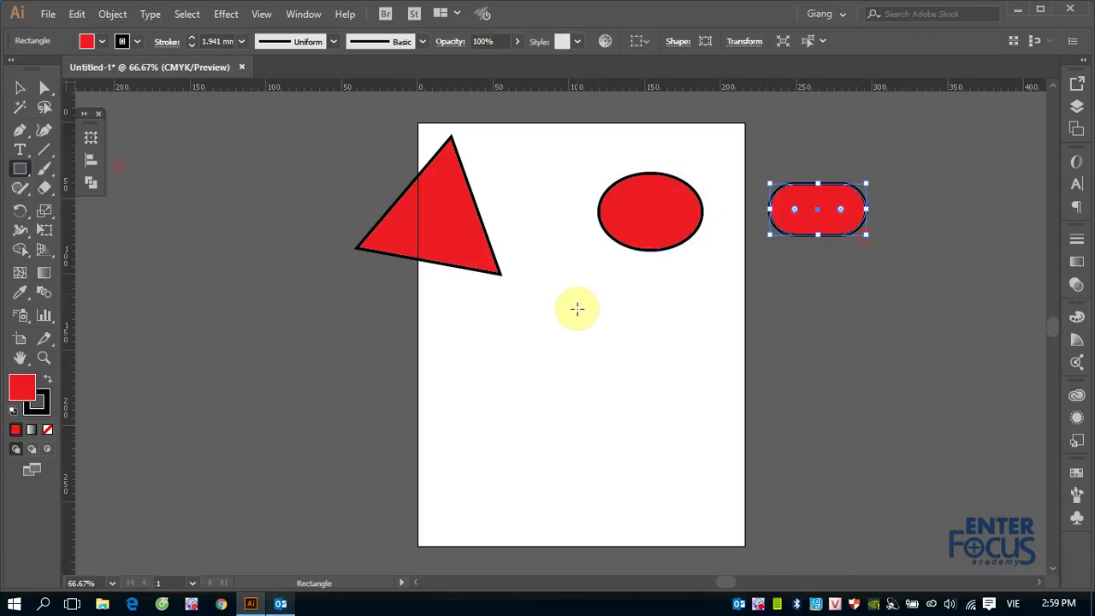
left_click_drag(581, 310, 685, 366)
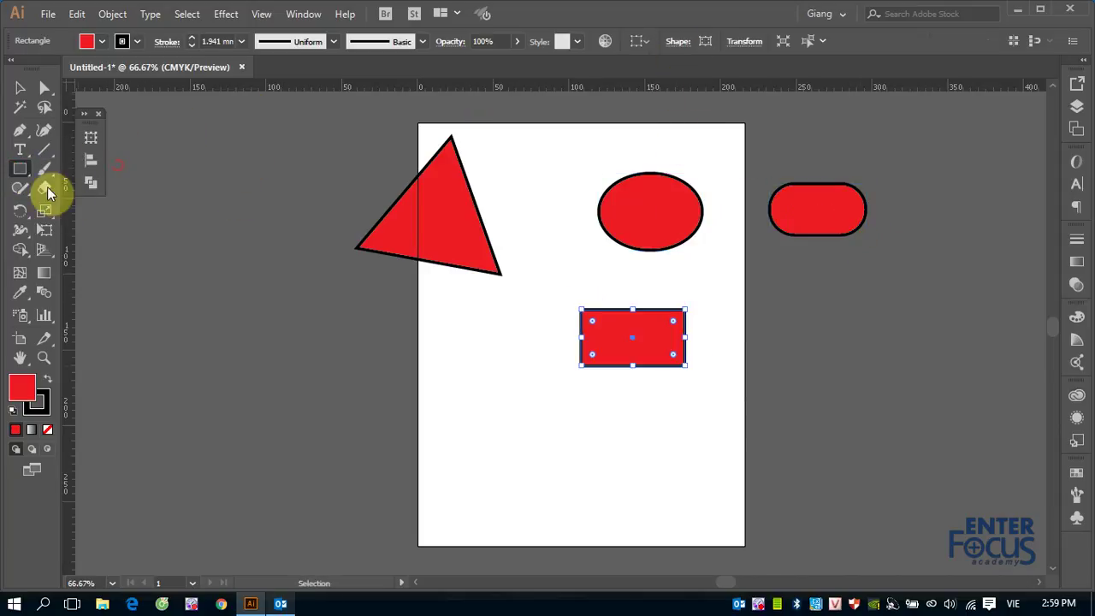
left_click(23, 171)
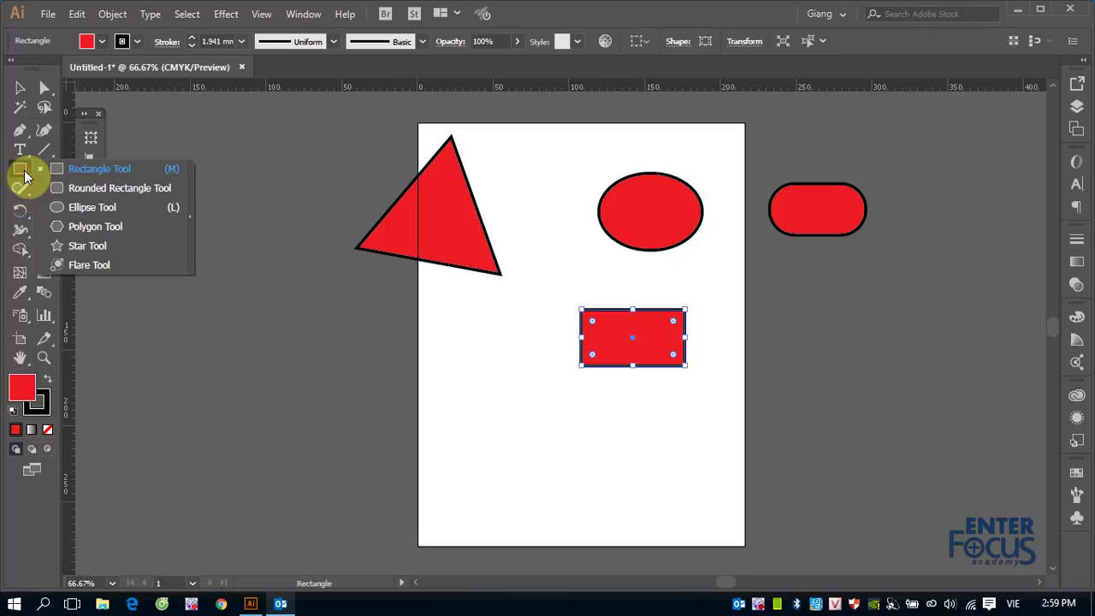
left_click(88, 247)
left_click_drag(448, 347, 499, 387)
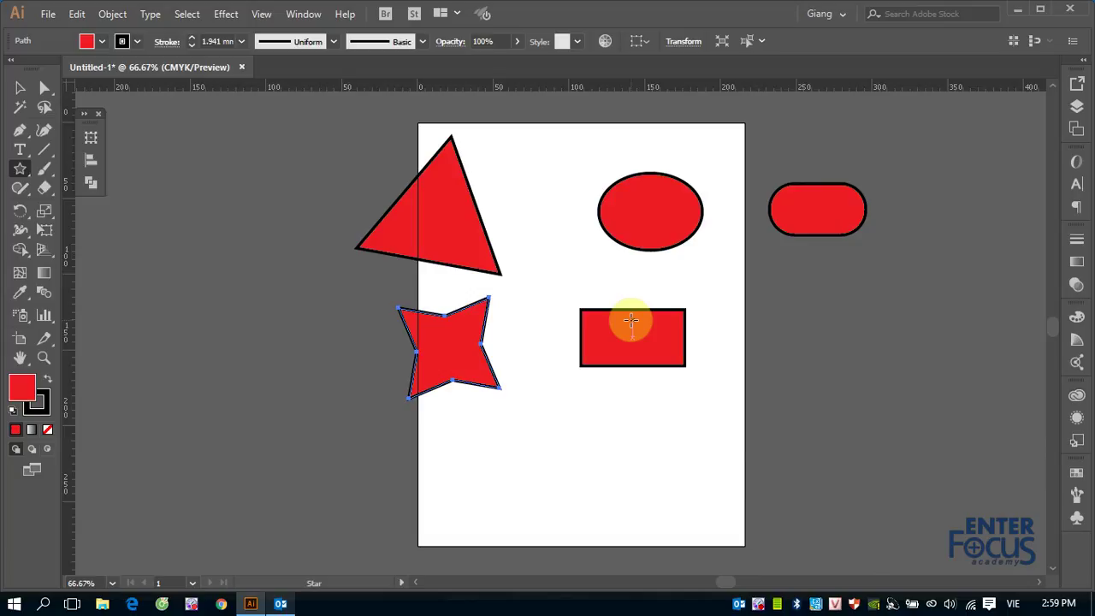
left_click(38, 90)
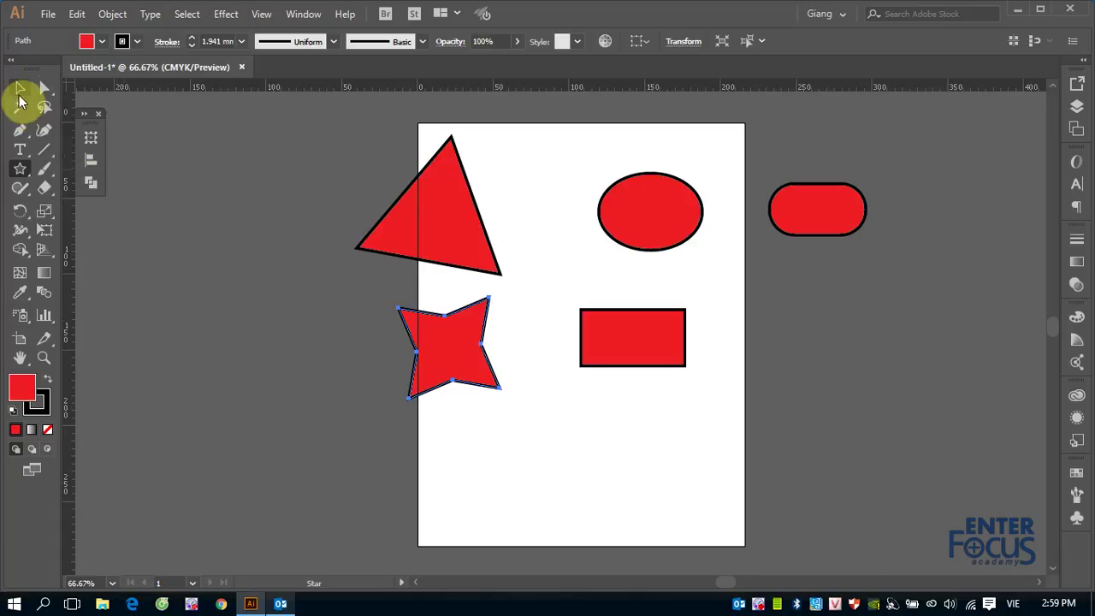
left_click(21, 89)
left_click_drag(342, 141, 864, 402)
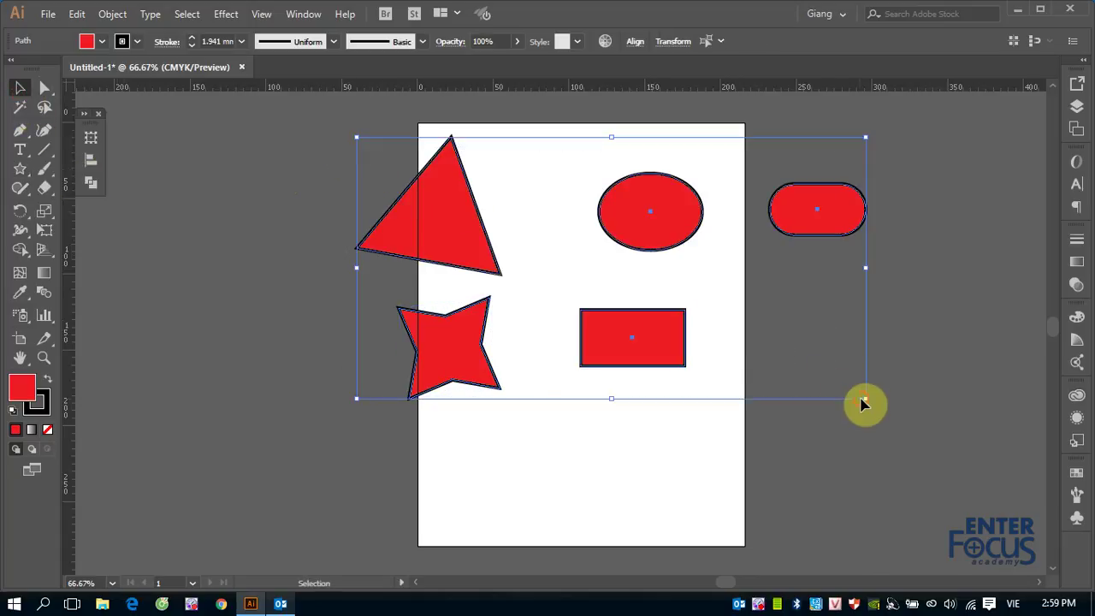
key("Delete")
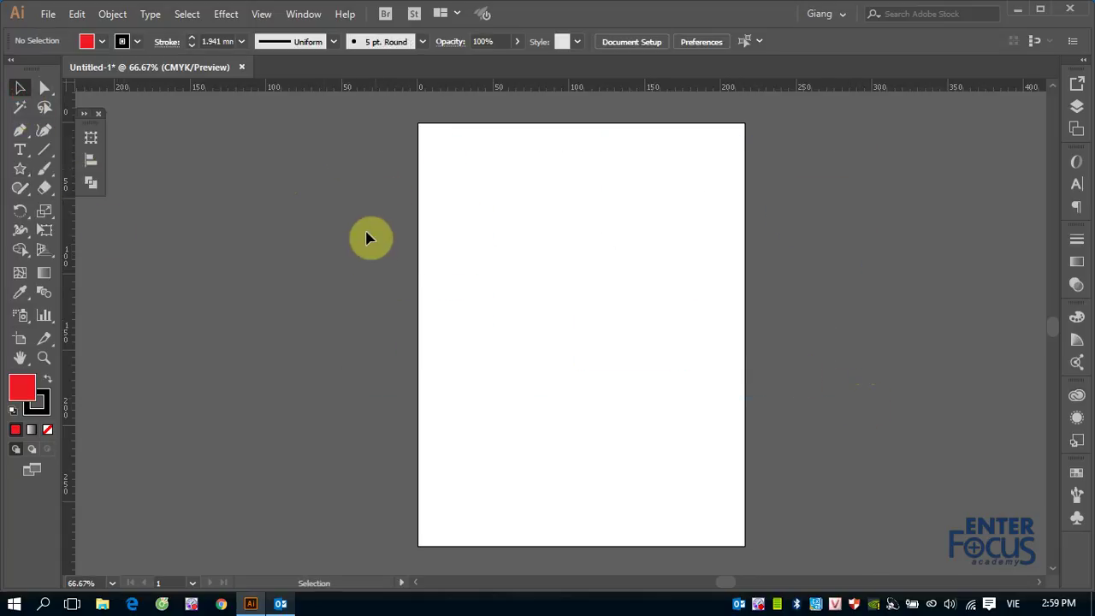
Step: Pick the Flare Tool and place the flare centre with rays and halo in the upper-left area
left_click(21, 168)
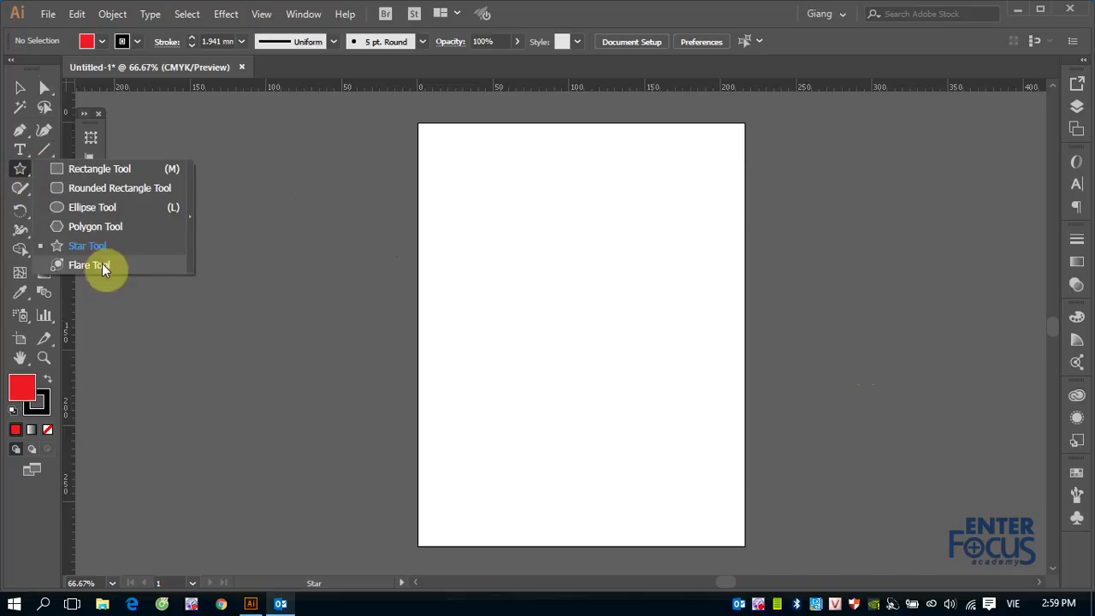
left_click(99, 265)
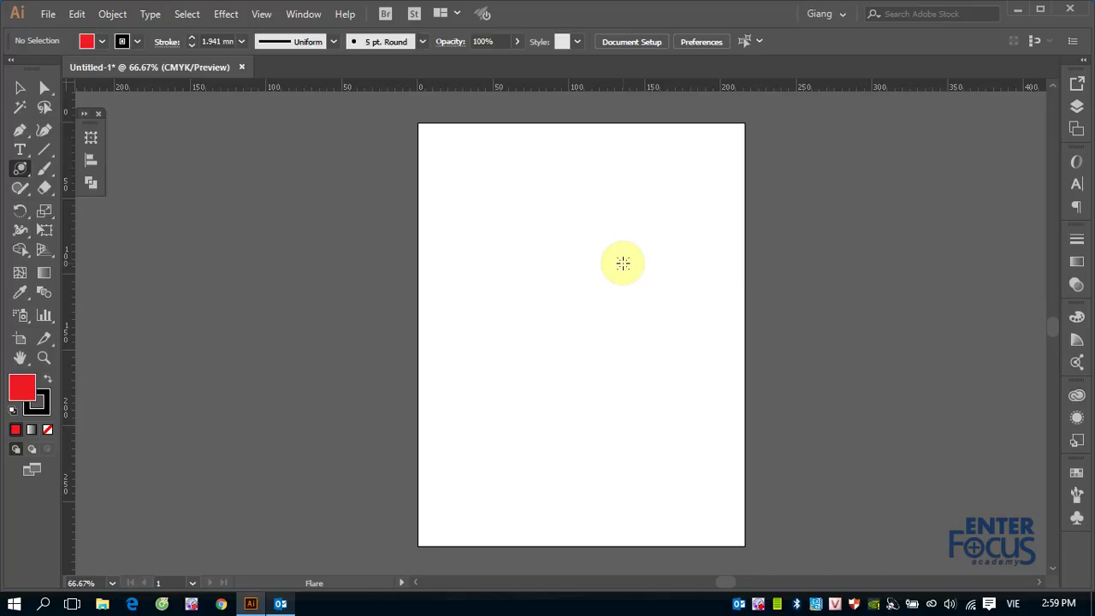
left_click_drag(411, 159, 435, 159)
left_click_drag(607, 205, 600, 207)
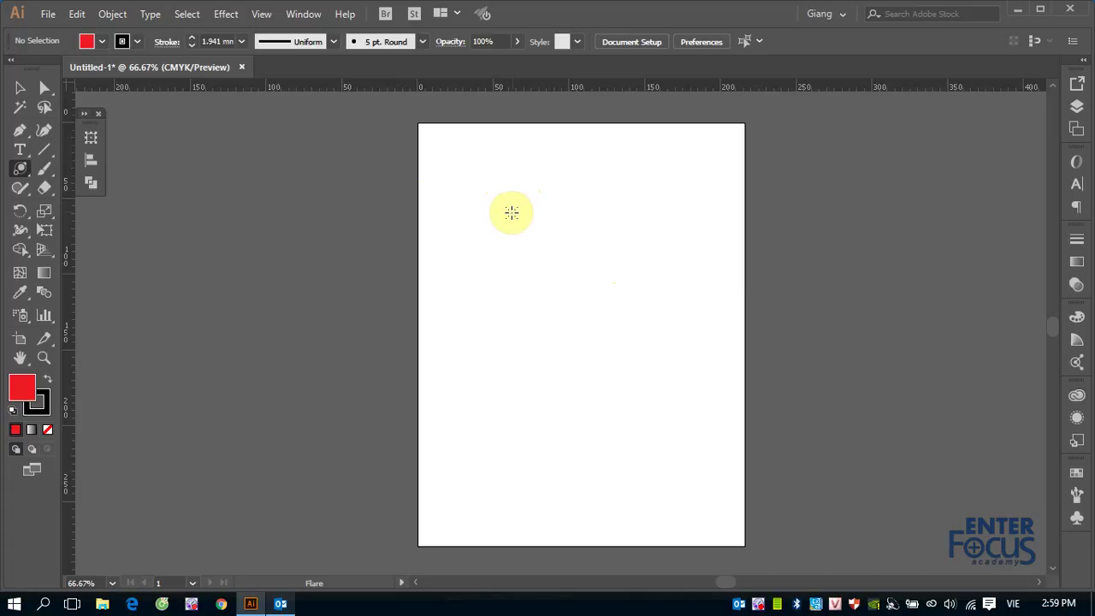
mouse_move(511, 212)
left_mouse_down()
mouse_move(550, 222)
mouse_move(532, 214)
left_mouse_up()
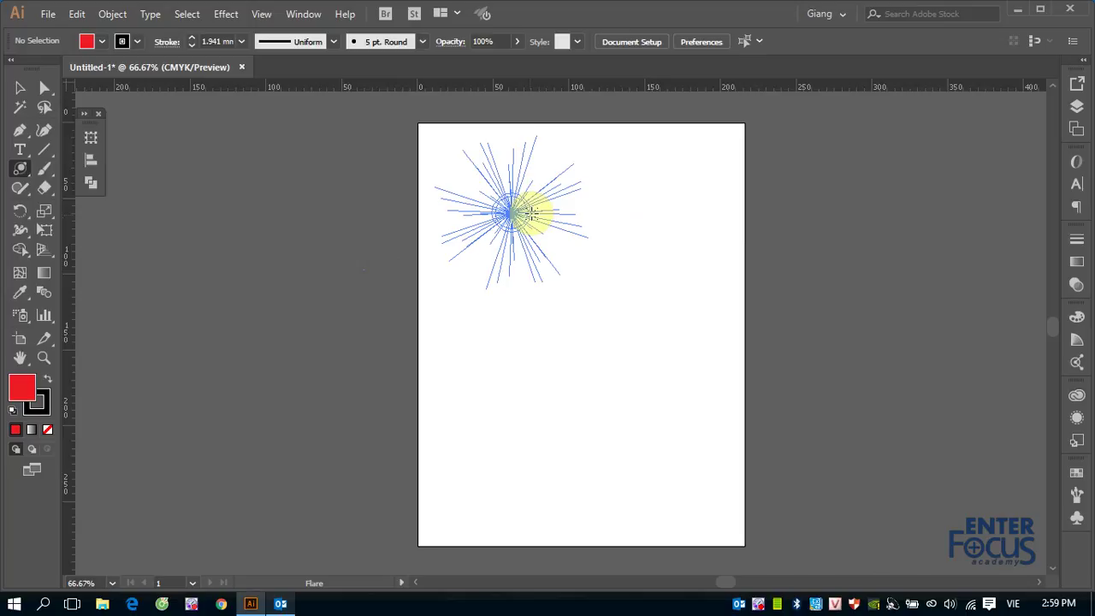
mouse_move(532, 214)
left_mouse_down()
mouse_move(542, 214)
mouse_move(531, 213)
left_mouse_up()
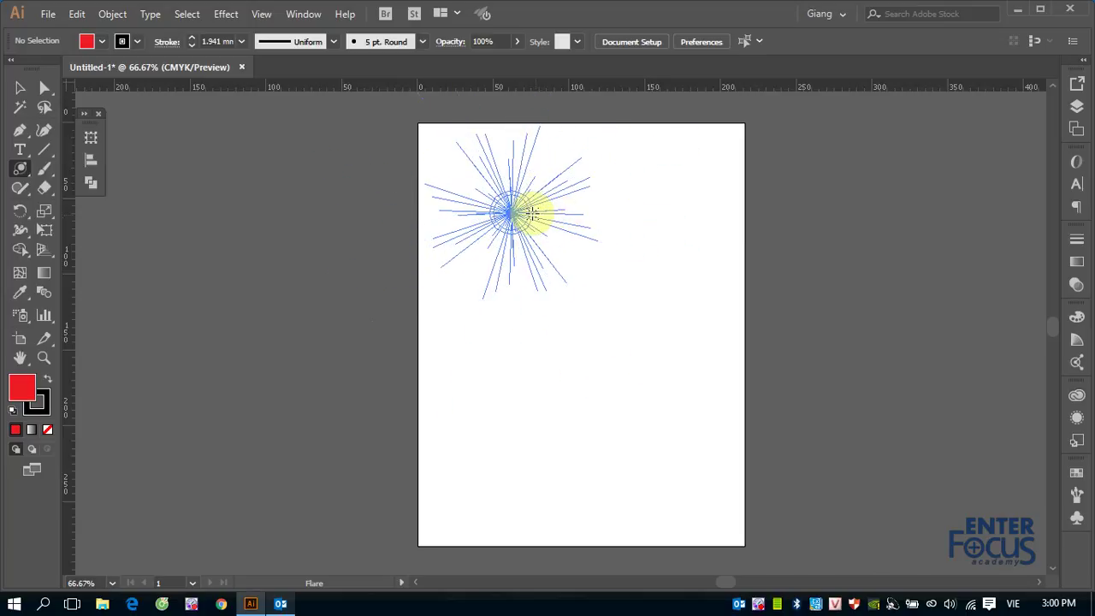
left_click(671, 263)
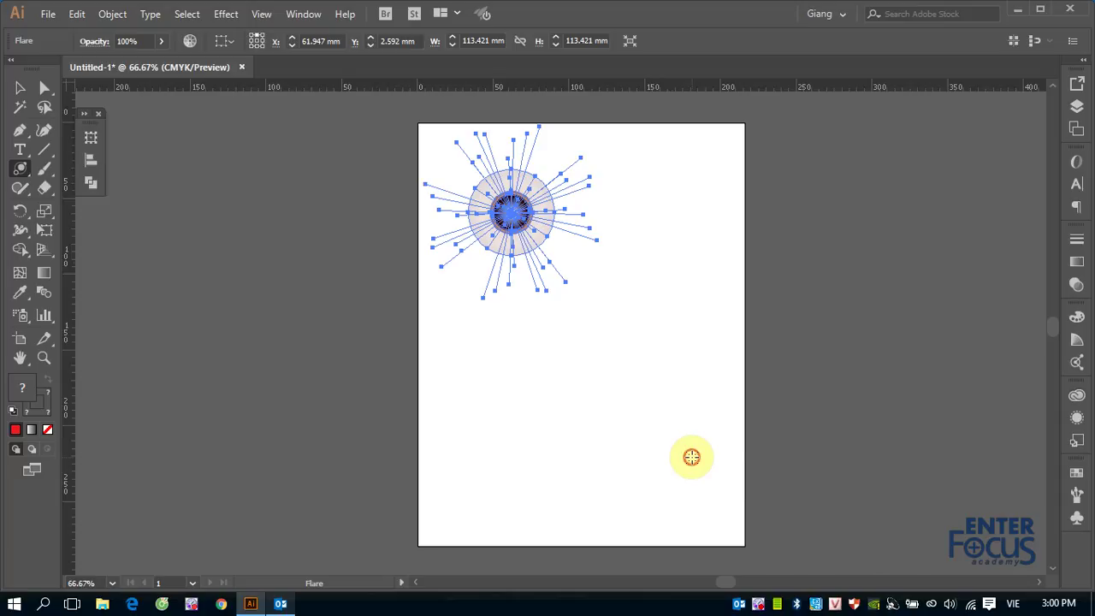
Step: Drag out the flare's rings so the end ring sits near the artboard's left edge
mouse_move(692, 457)
left_mouse_down()
mouse_move(624, 475)
mouse_move(311, 374)
mouse_move(539, 457)
mouse_move(669, 460)
left_mouse_up()
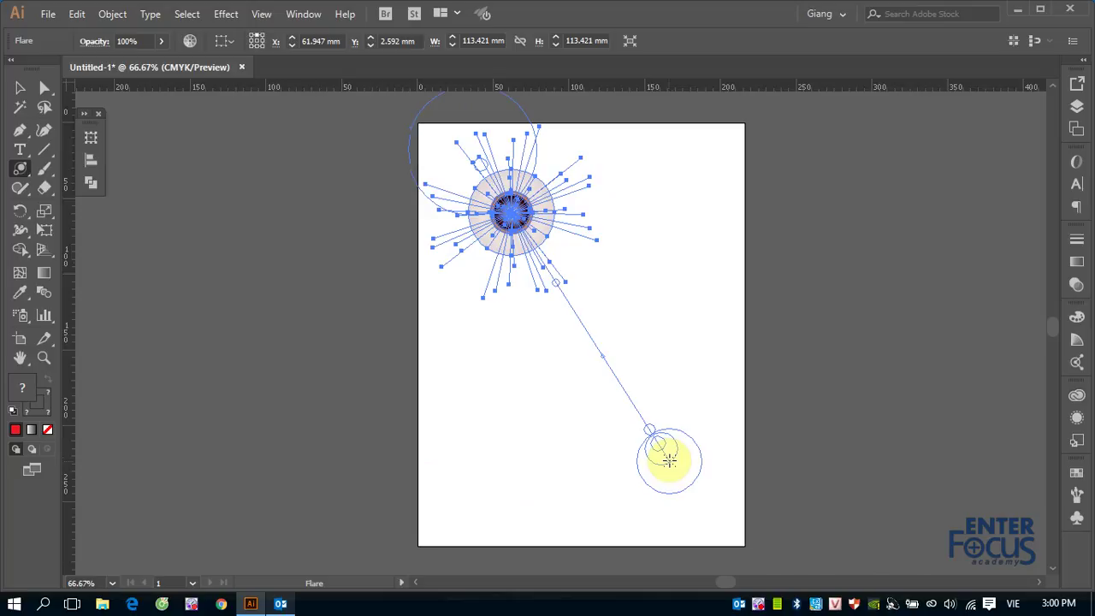
mouse_move(669, 460)
left_mouse_down()
mouse_move(436, 250)
mouse_move(737, 201)
mouse_move(712, 180)
mouse_move(588, 200)
mouse_move(690, 210)
mouse_move(525, 345)
mouse_move(427, 296)
left_mouse_up()
mouse_move(416, 313)
left_mouse_down()
mouse_move(454, 306)
mouse_move(438, 334)
left_mouse_up()
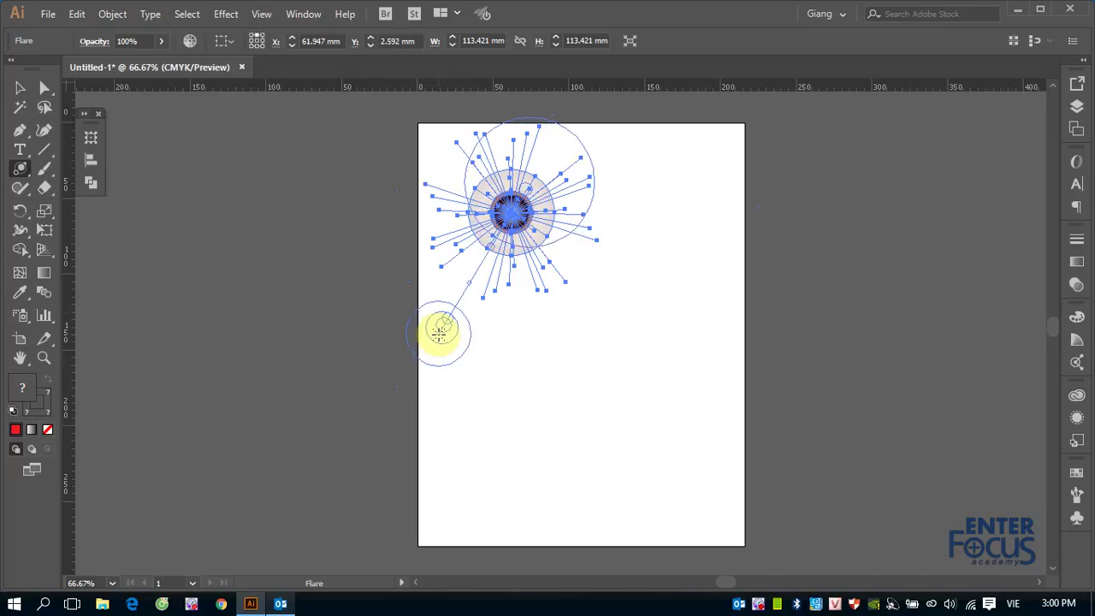
left_click_drag(439, 334, 439, 334)
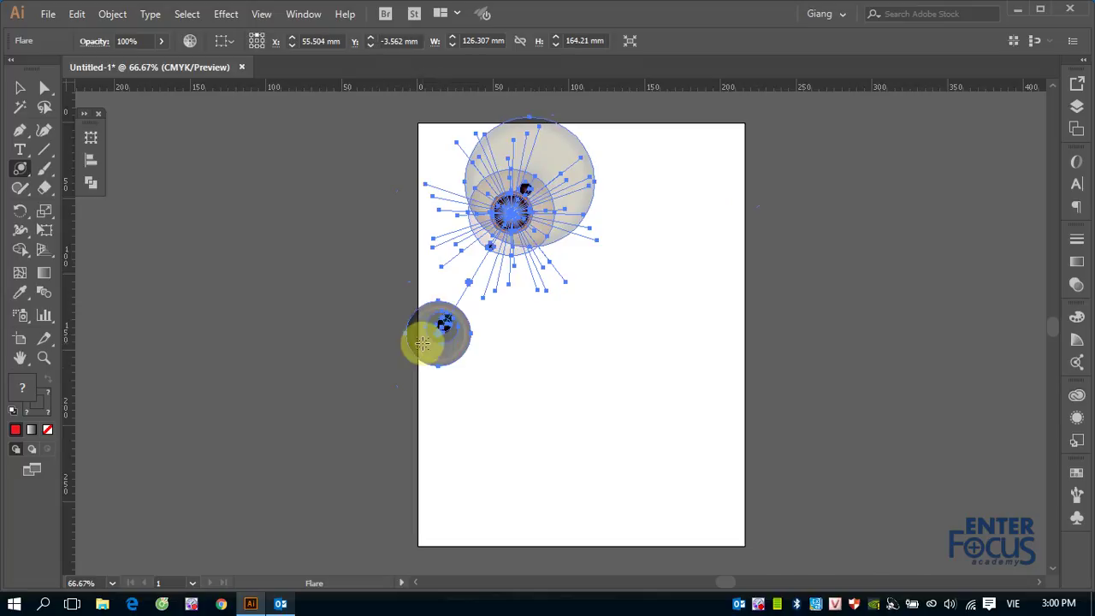
left_click(26, 99)
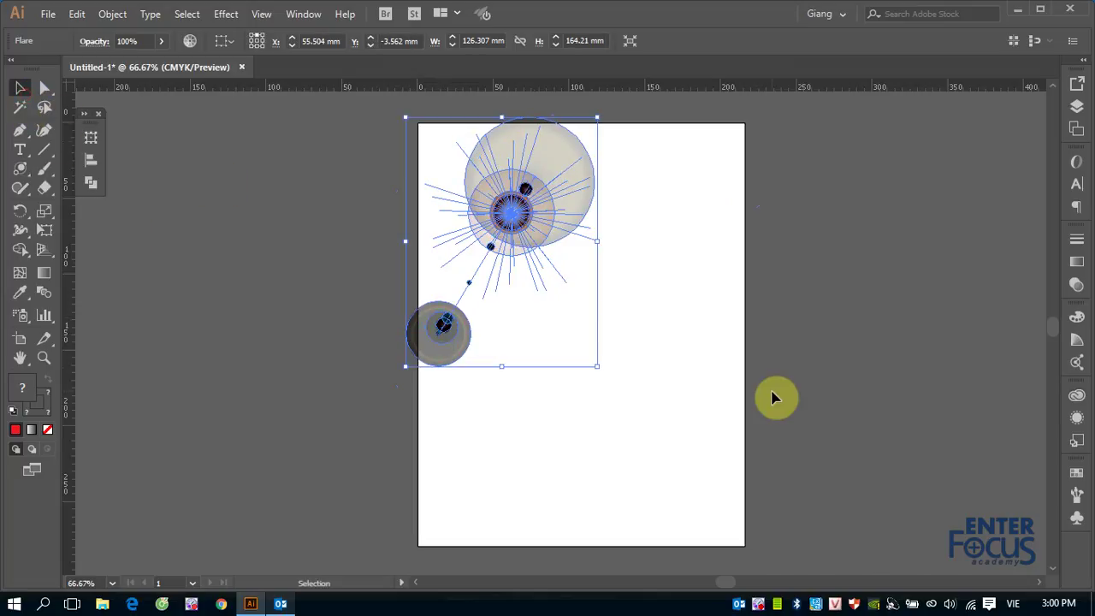
Step: Move the lens flare off the artboard onto the left pasteboard and deselect it
mouse_move(542, 228)
left_mouse_down()
mouse_move(568, 261)
mouse_move(610, 282)
left_mouse_up()
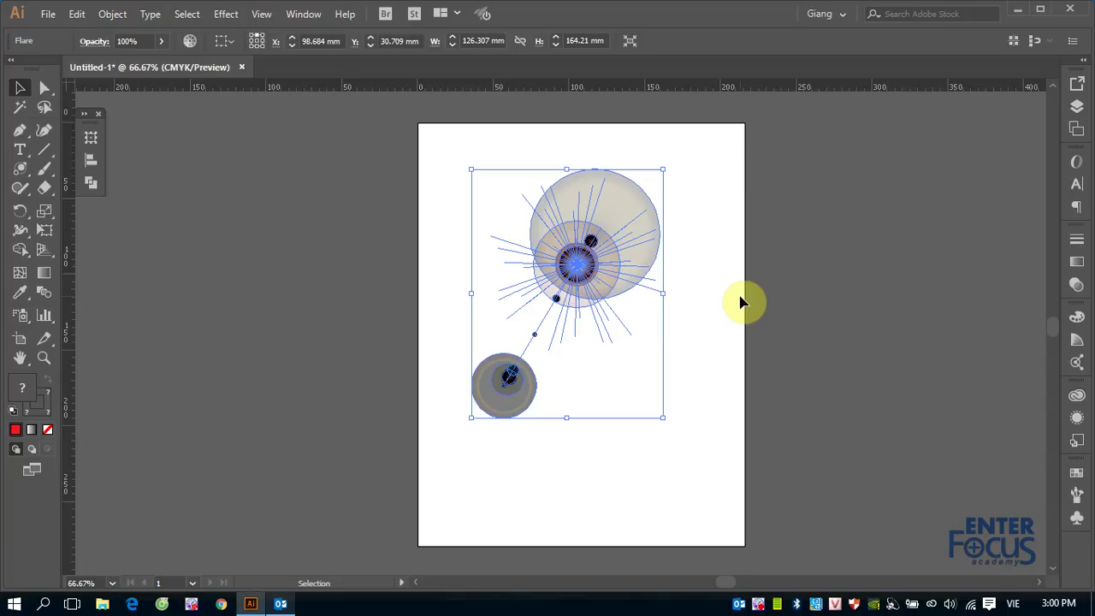
left_click(685, 200)
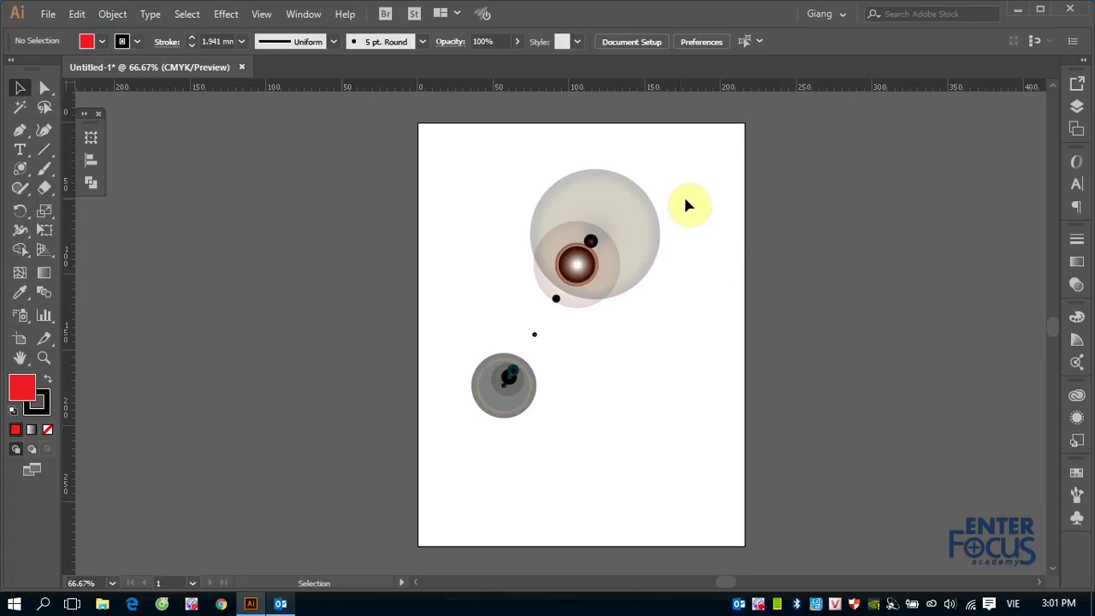
mouse_move(602, 202)
left_mouse_down()
mouse_move(309, 192)
mouse_move(314, 204)
left_mouse_up()
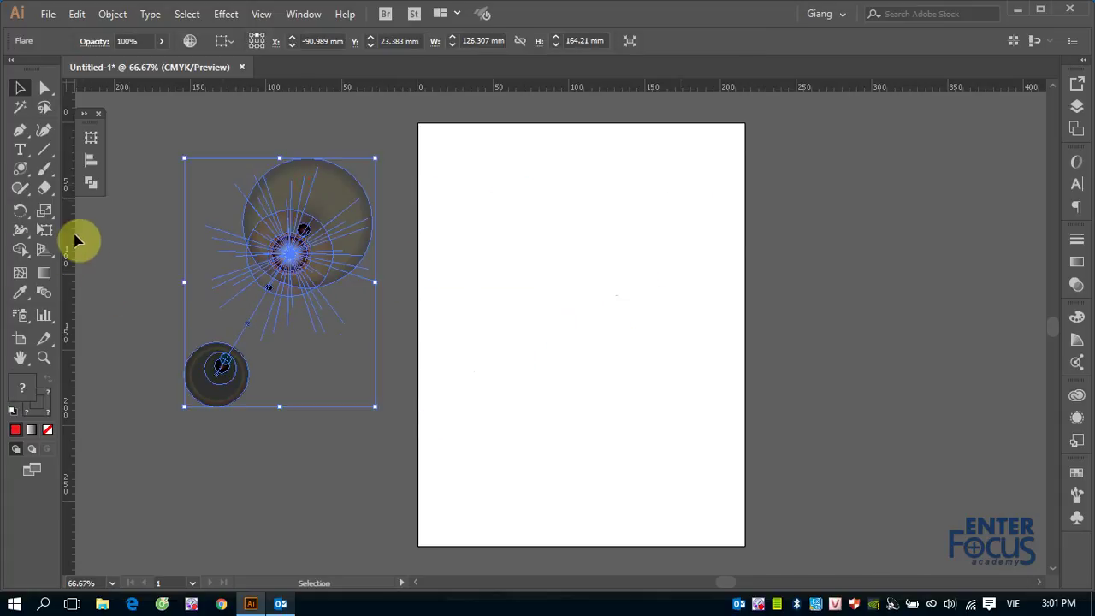
left_click(20, 169)
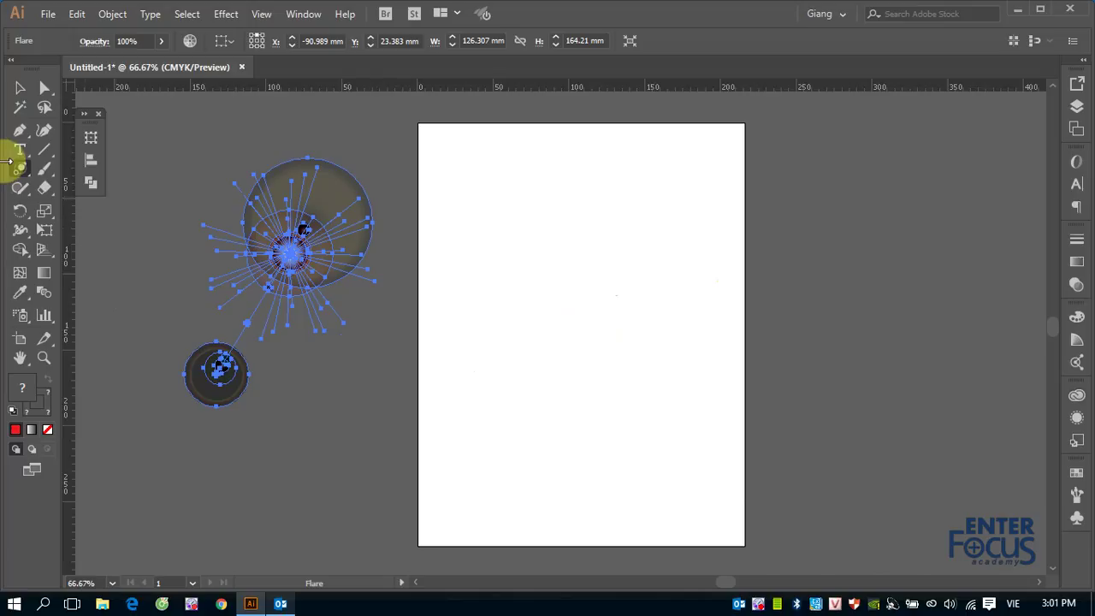
left_click(20, 88)
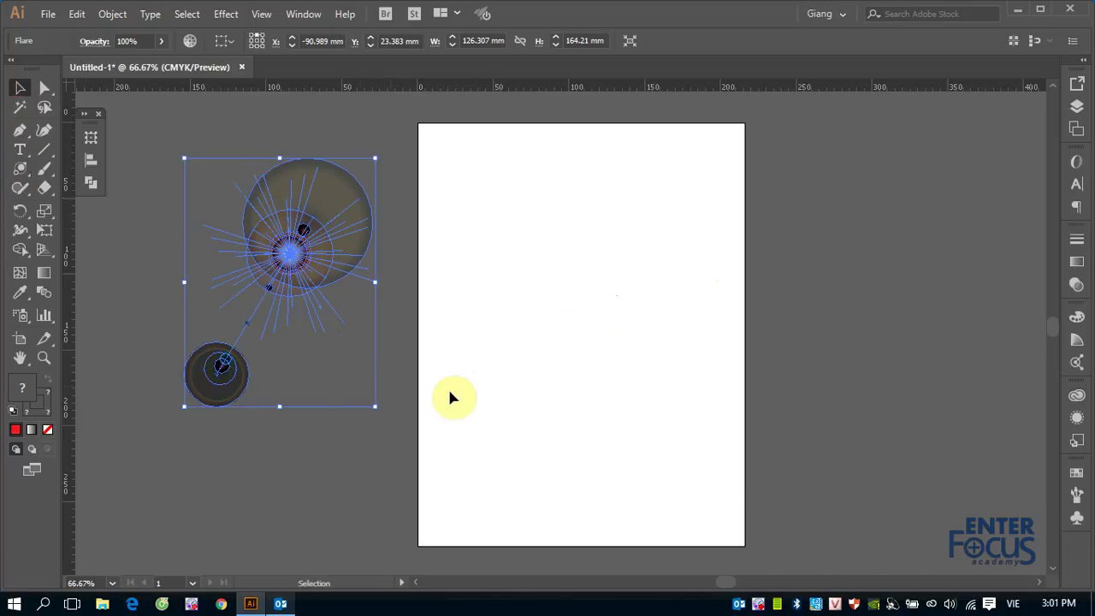
left_click(478, 377)
left_click(22, 174)
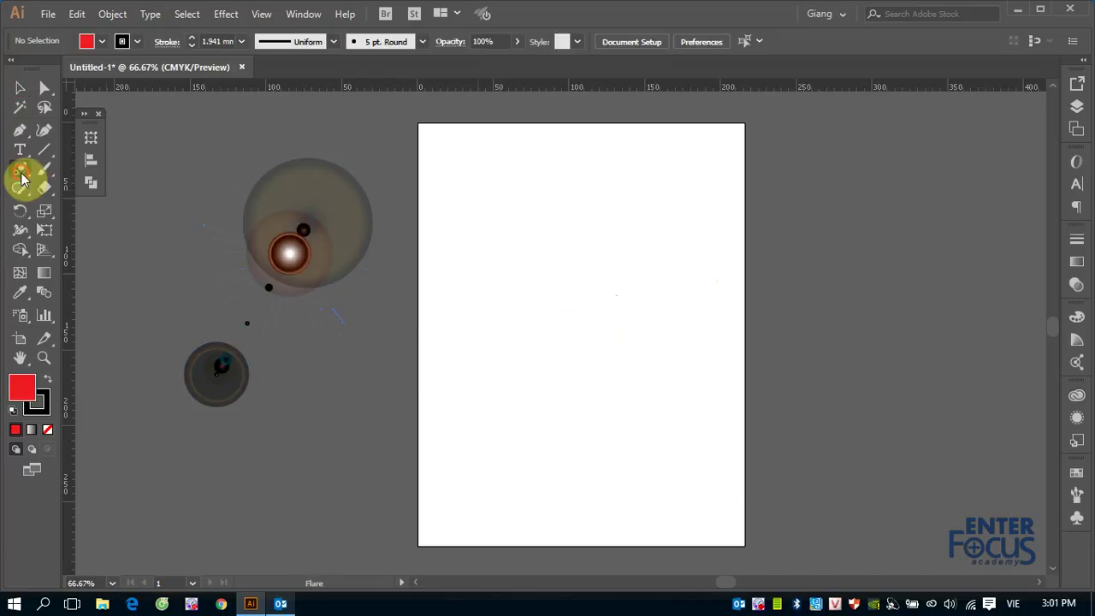
Step: In Flare Tool Options, set 16 rings and turn the ring direction toward the upper left
left_click(622, 192)
mouse_move(577, 135)
left_mouse_down()
mouse_move(702, 151)
mouse_move(956, 156)
left_mouse_up()
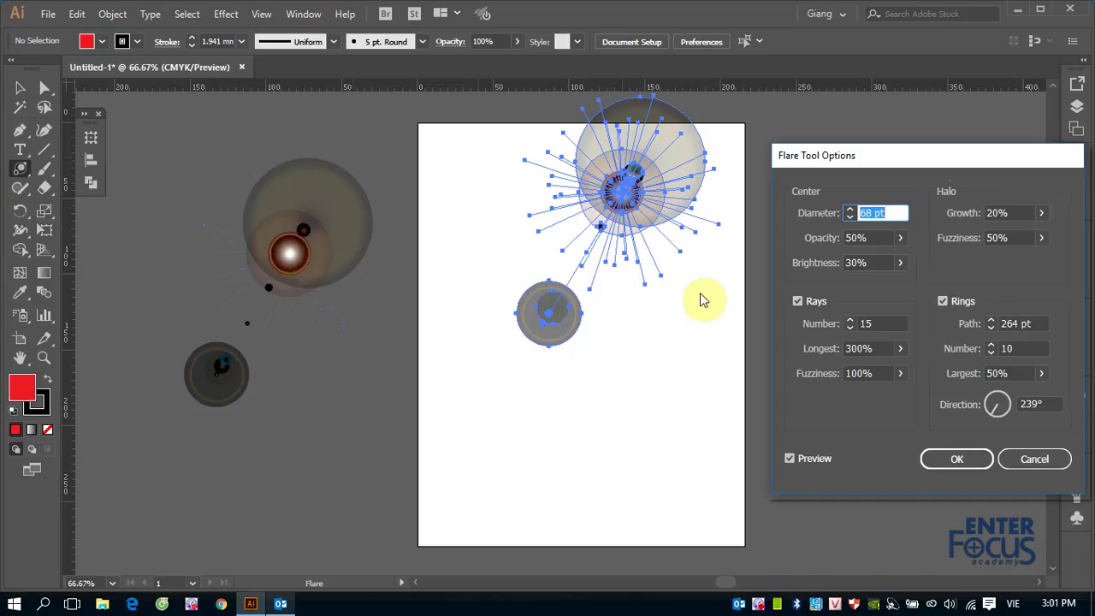
left_click_drag(861, 159, 826, 154)
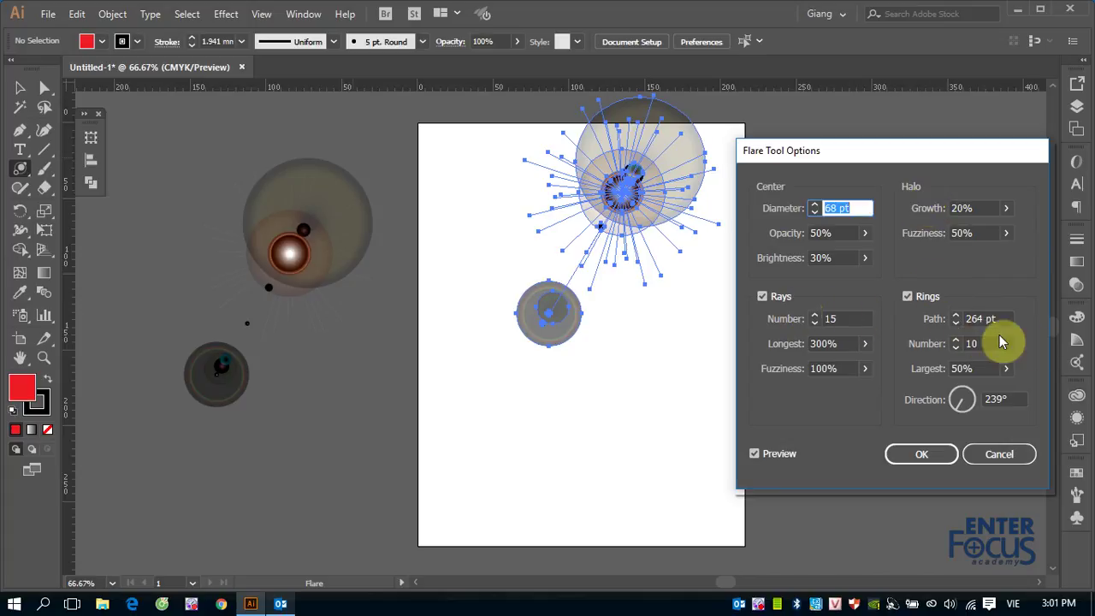
left_click(956, 341)
left_click(955, 341)
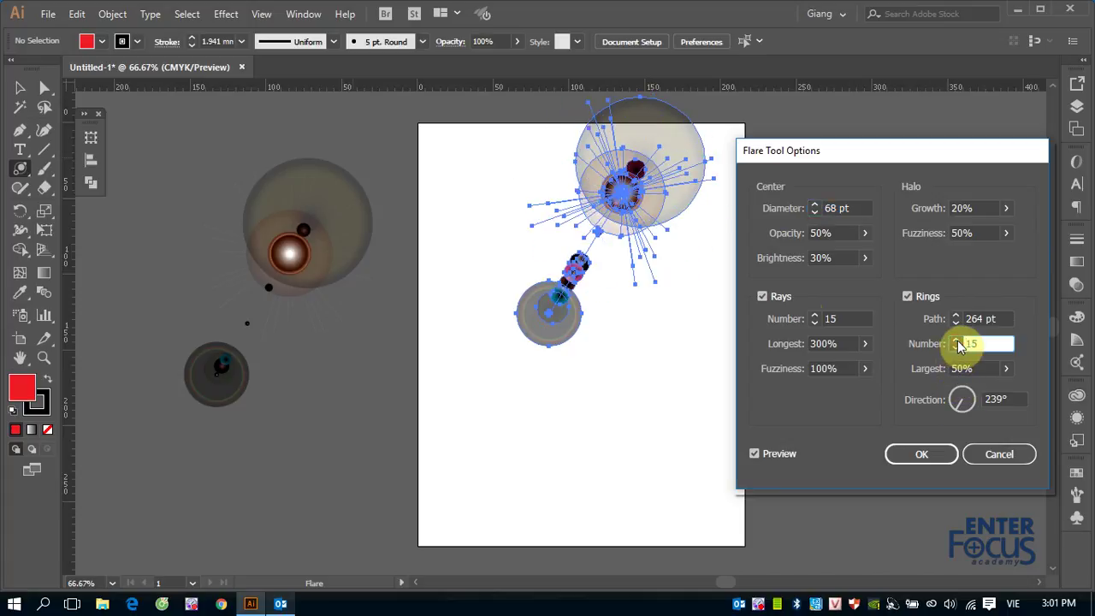
left_click(955, 341)
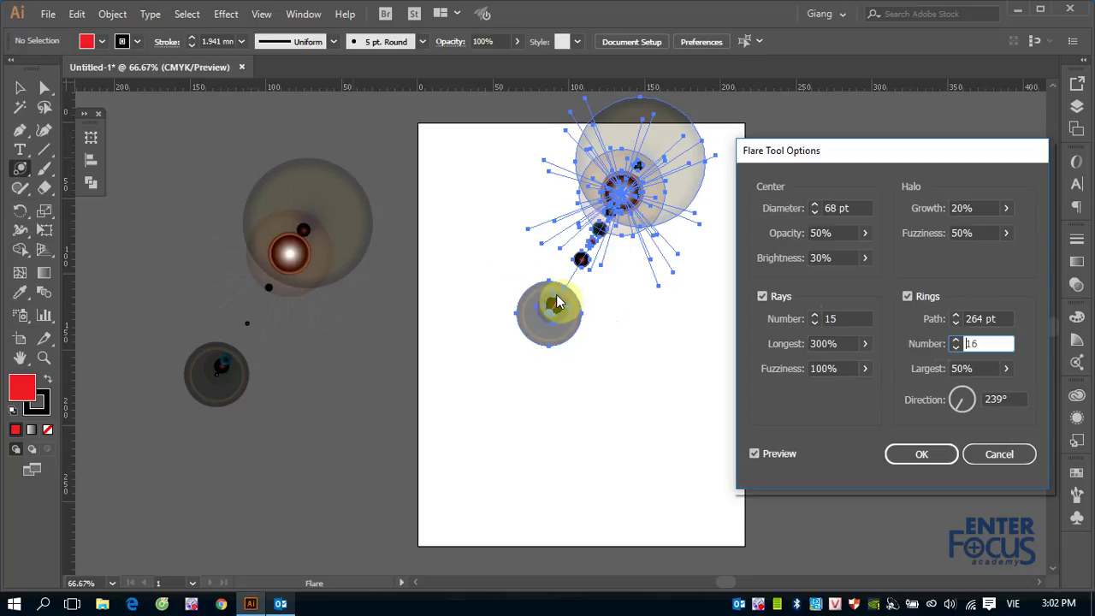
double_click(975, 344)
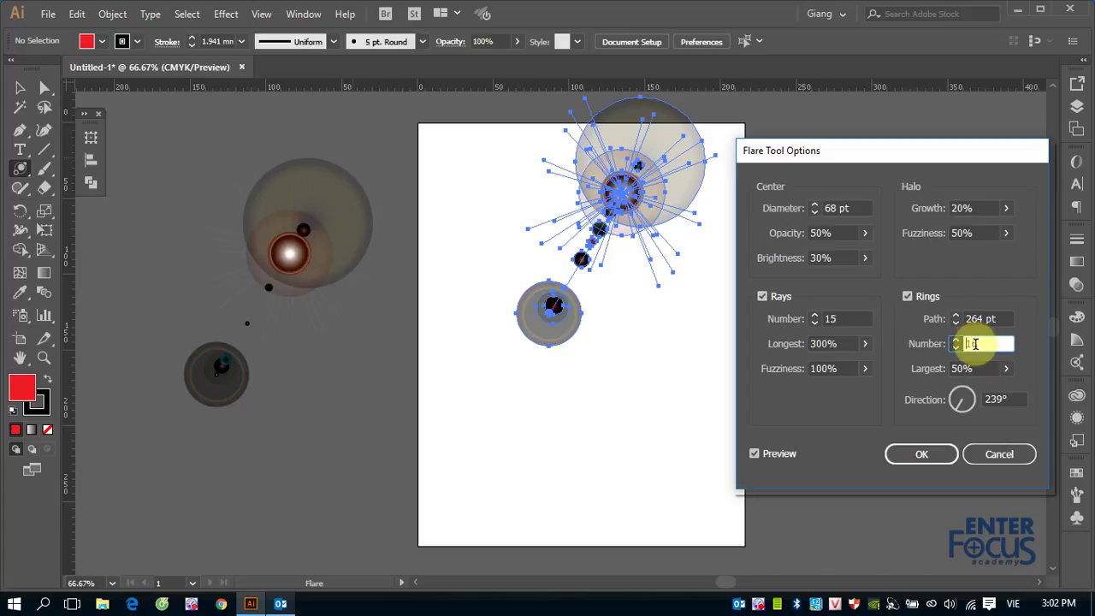
left_click(980, 344)
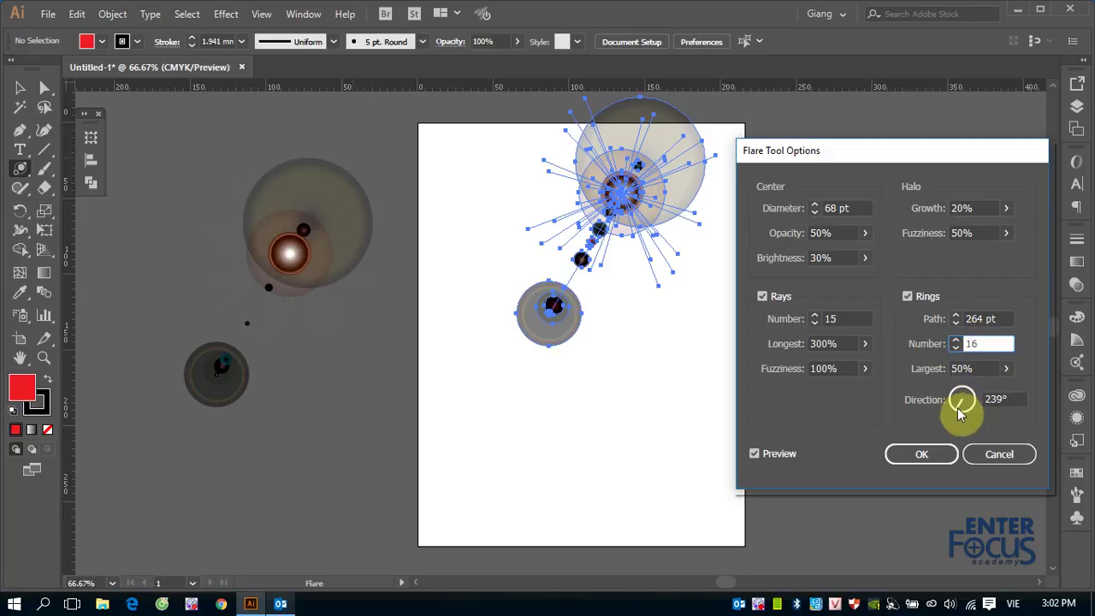
left_click_drag(958, 409, 970, 417)
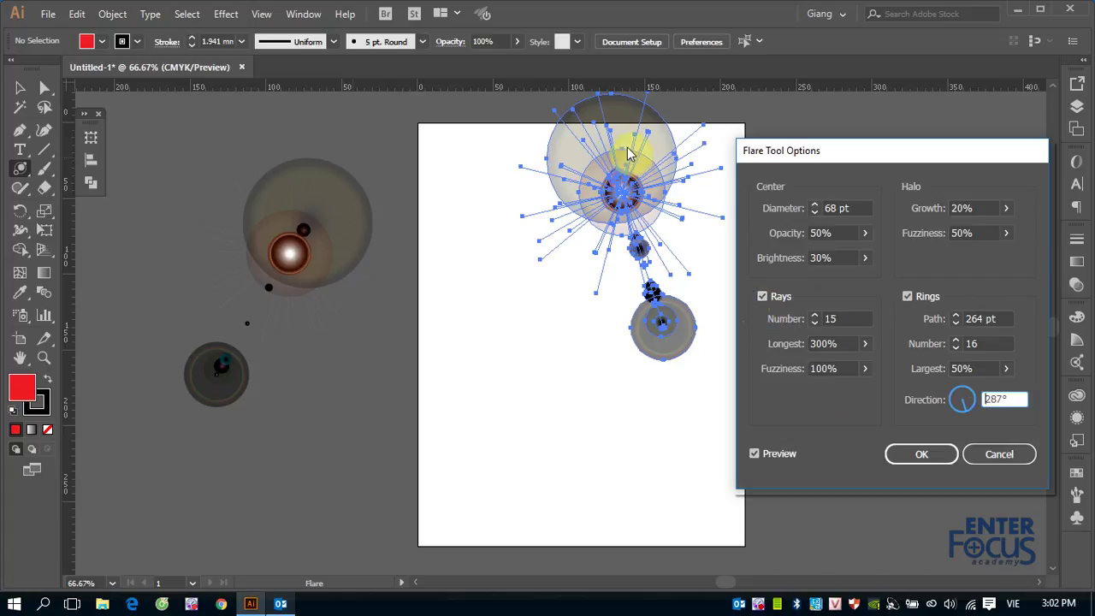
Step: Set 30 rays and 73% brightness, then apply the flare in the artboard's upper right
double_click(842, 321)
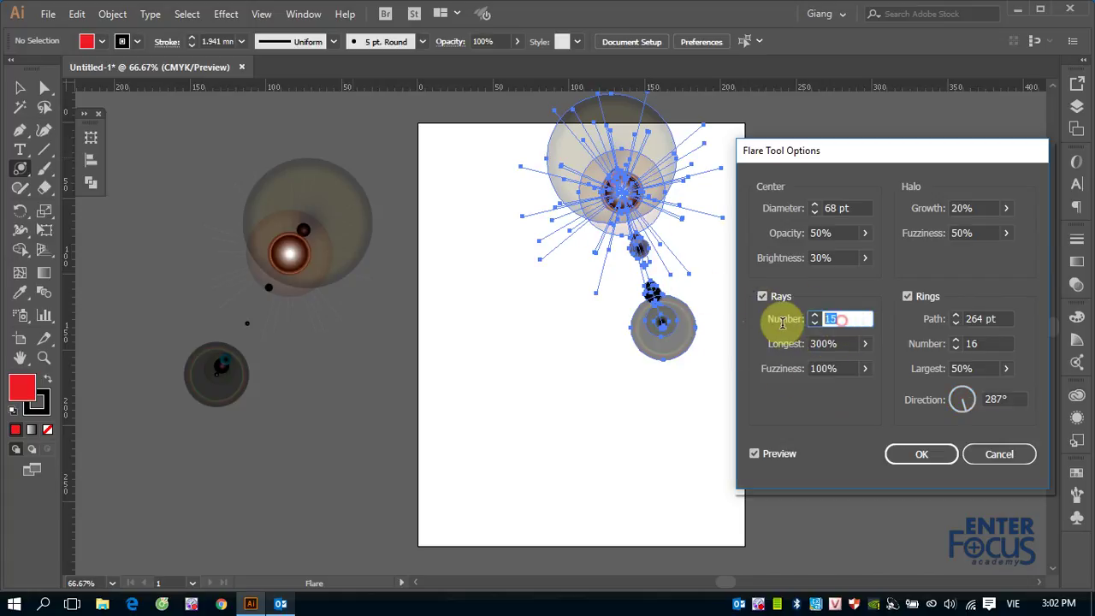
type("30")
left_click(810, 347)
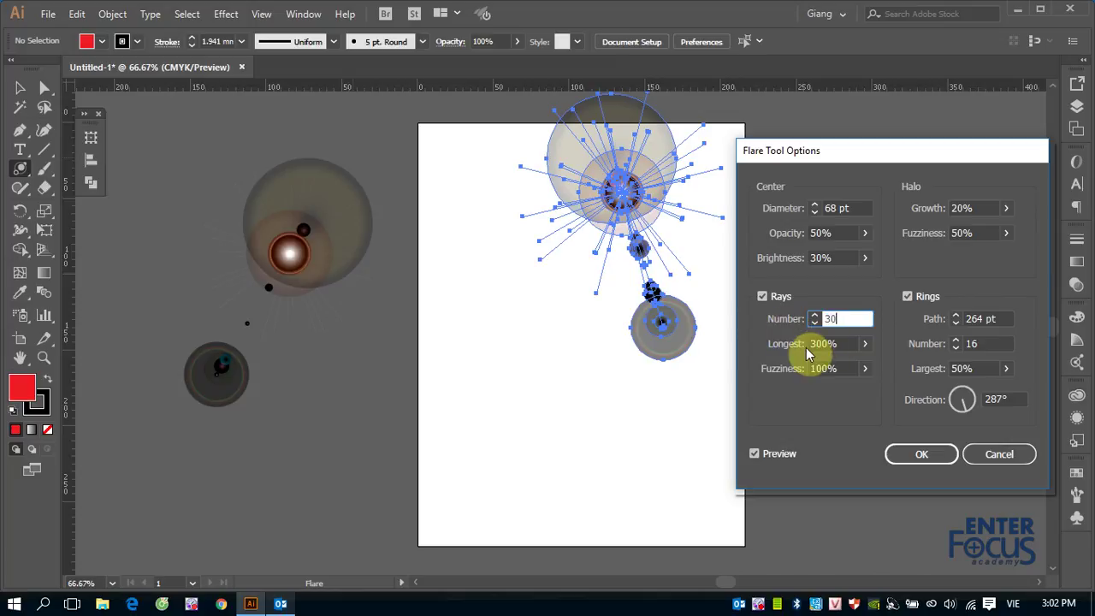
left_click(813, 343)
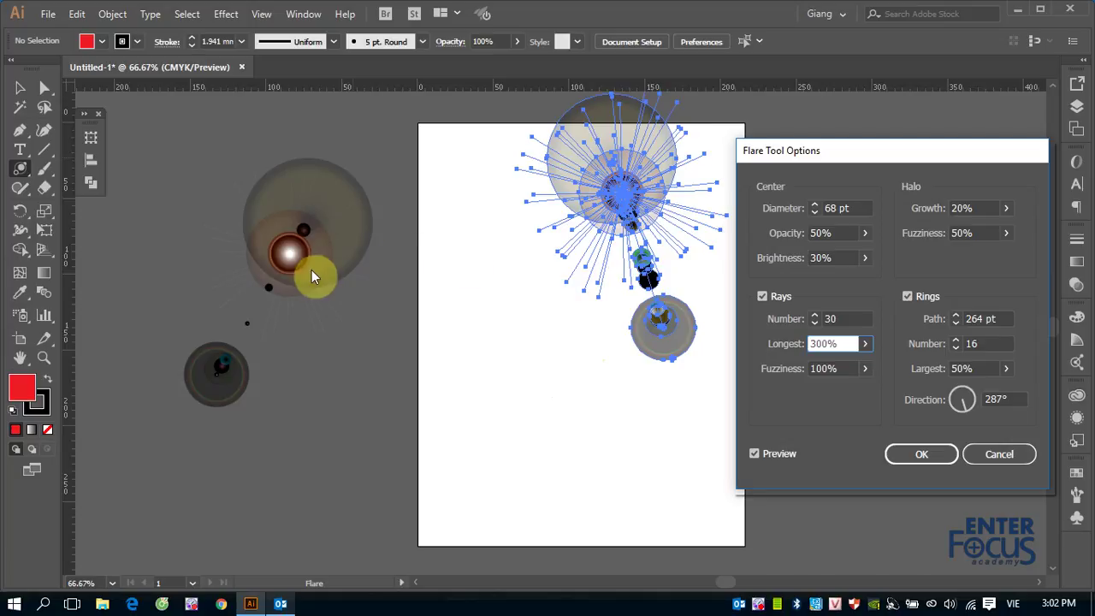
left_click(864, 256)
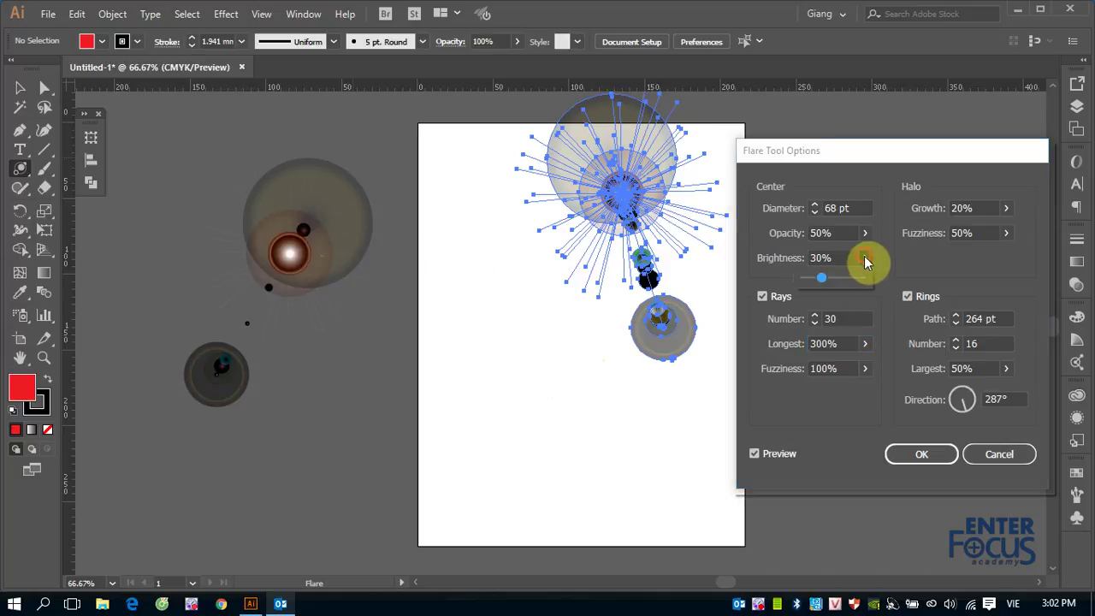
left_click_drag(820, 280, 846, 279)
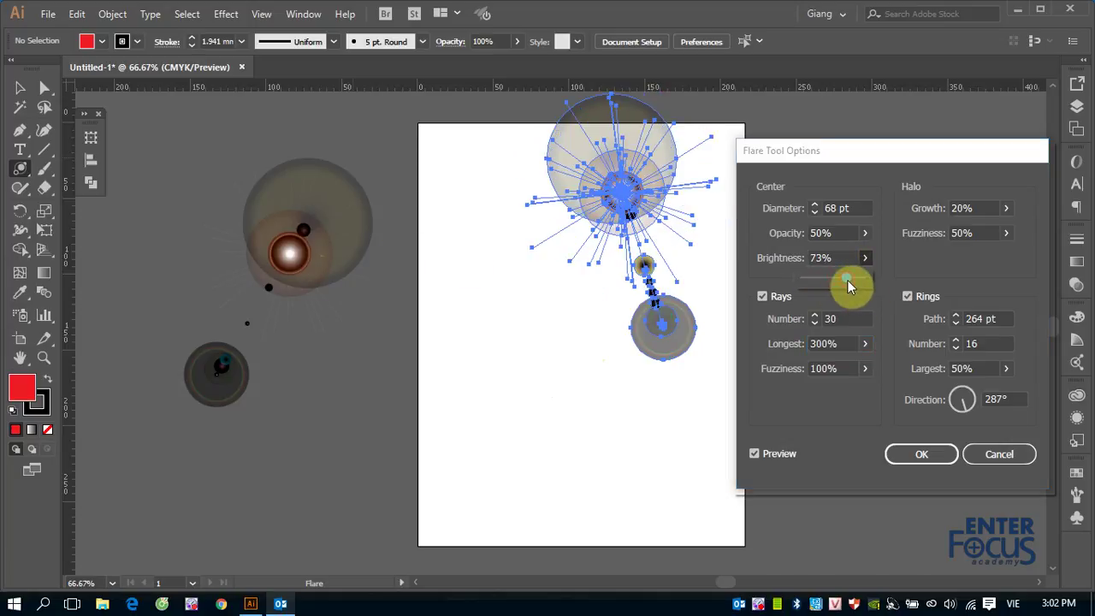
left_click(931, 451)
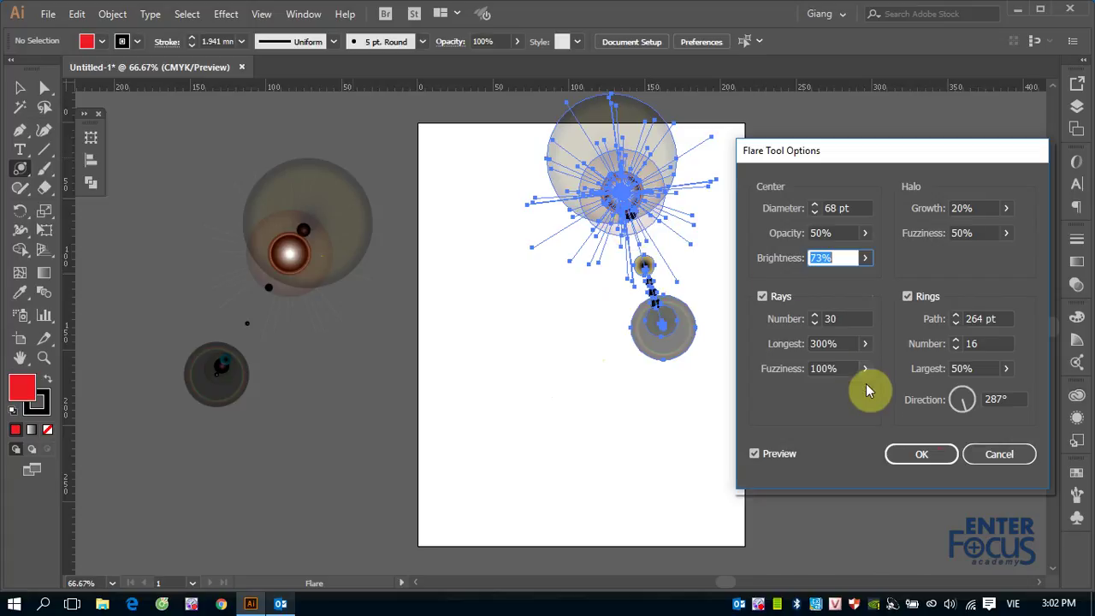
left_click(907, 447)
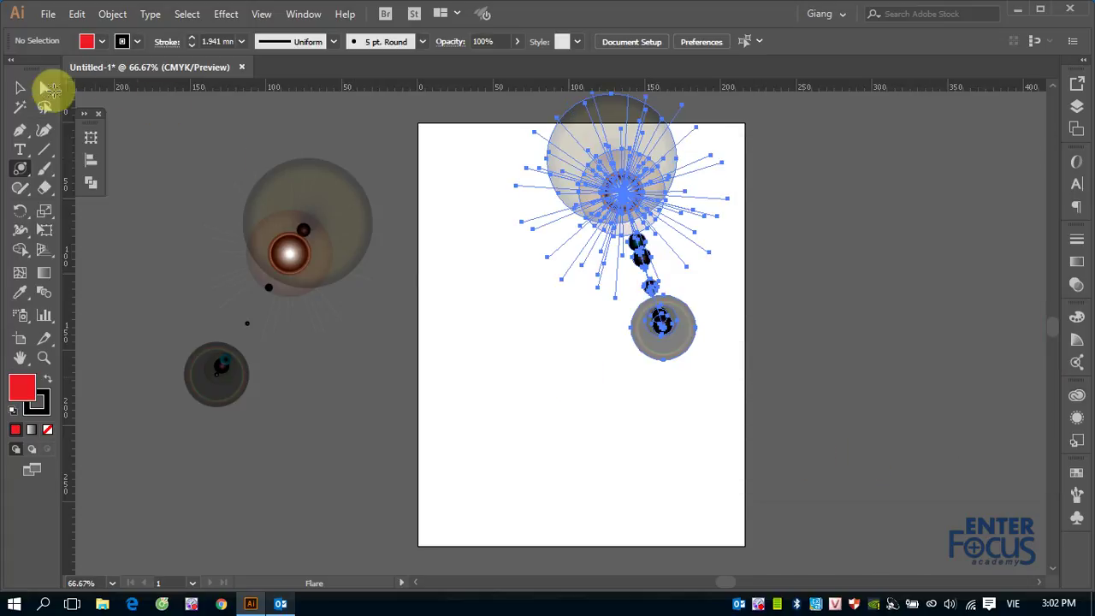
left_click(19, 89)
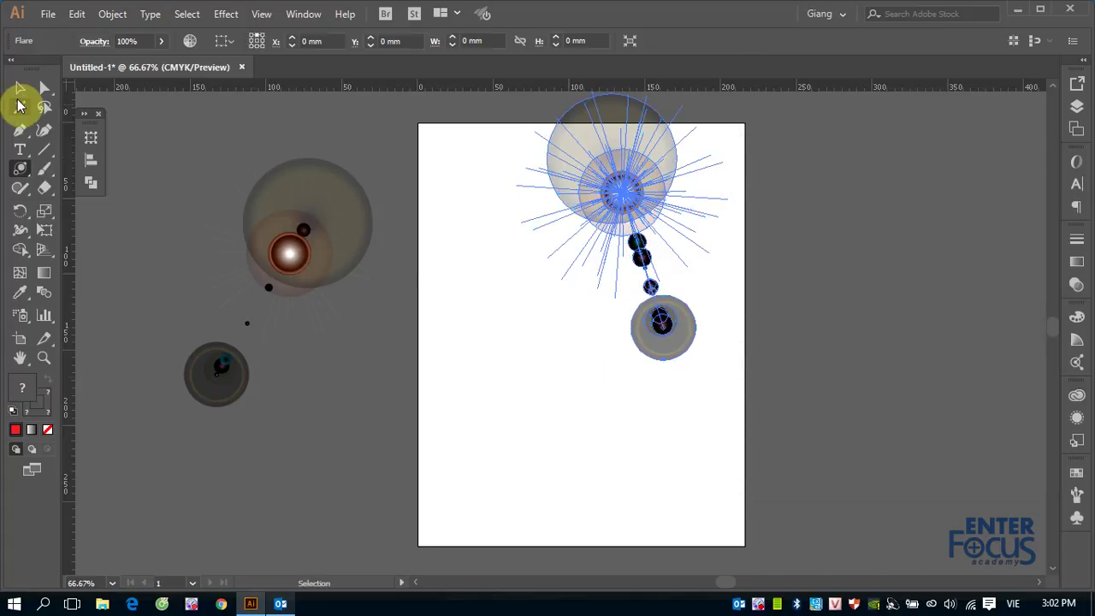
left_click(574, 376)
left_click(787, 361)
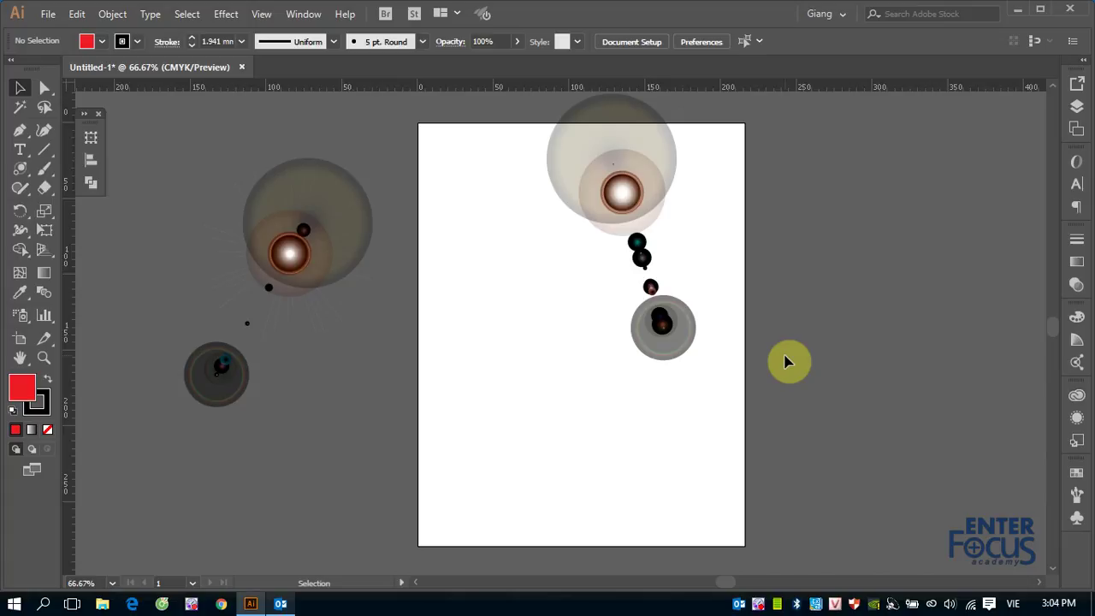
Step: Move the upper-right lens flare to the middle-left of the artboard
left_click_drag(599, 195, 531, 268)
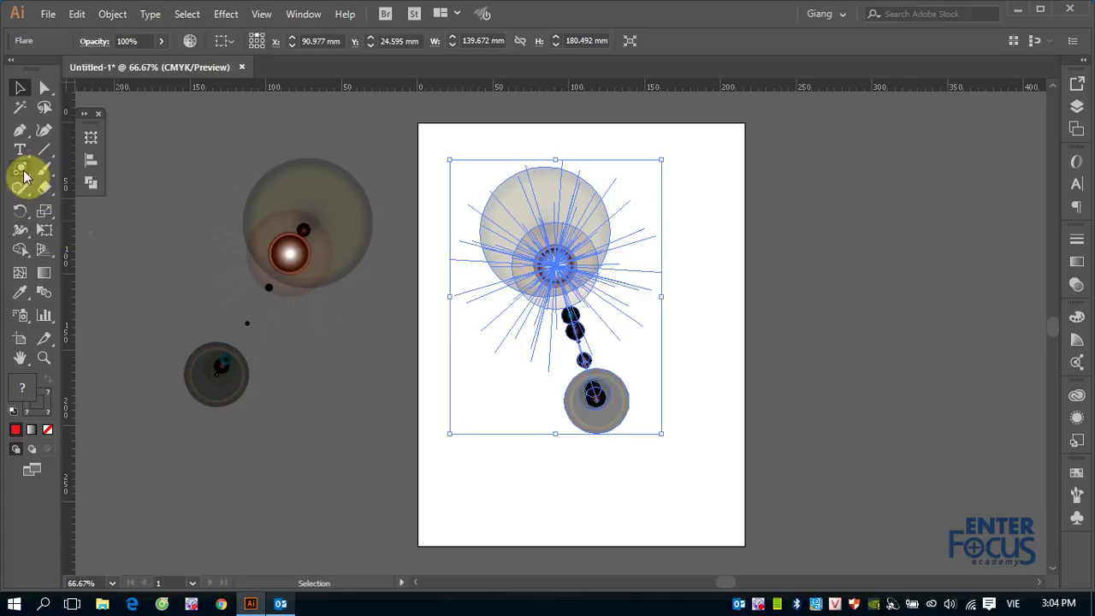
left_click(24, 173)
left_click(85, 169)
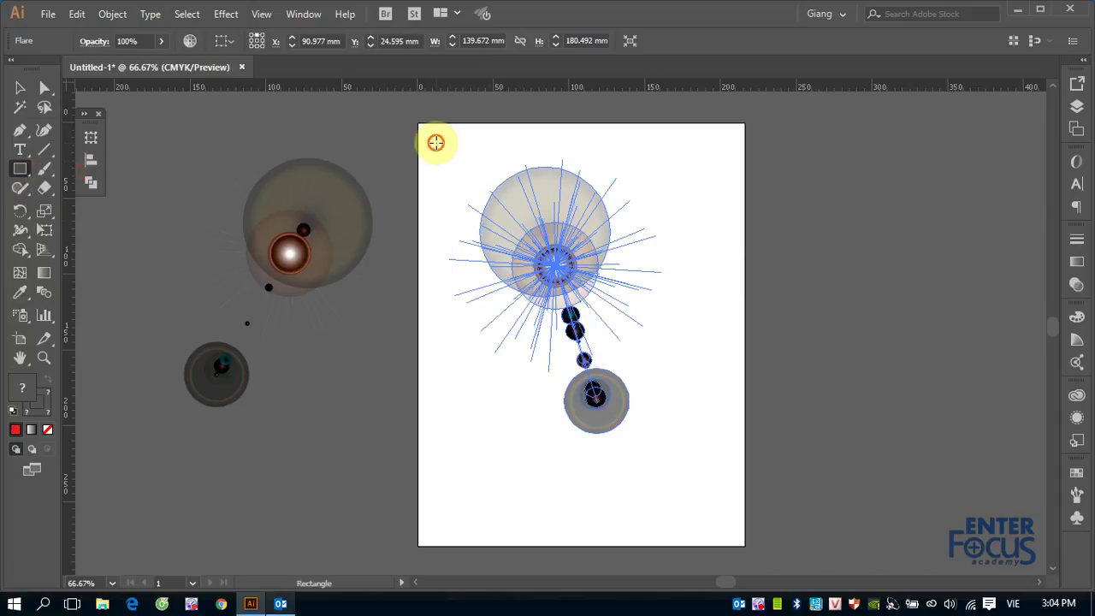
Step: Draw a red rectangle across the artboard and send it behind the lens flare
mouse_move(437, 143)
left_mouse_down()
mouse_move(705, 403)
mouse_move(744, 531)
left_mouse_up()
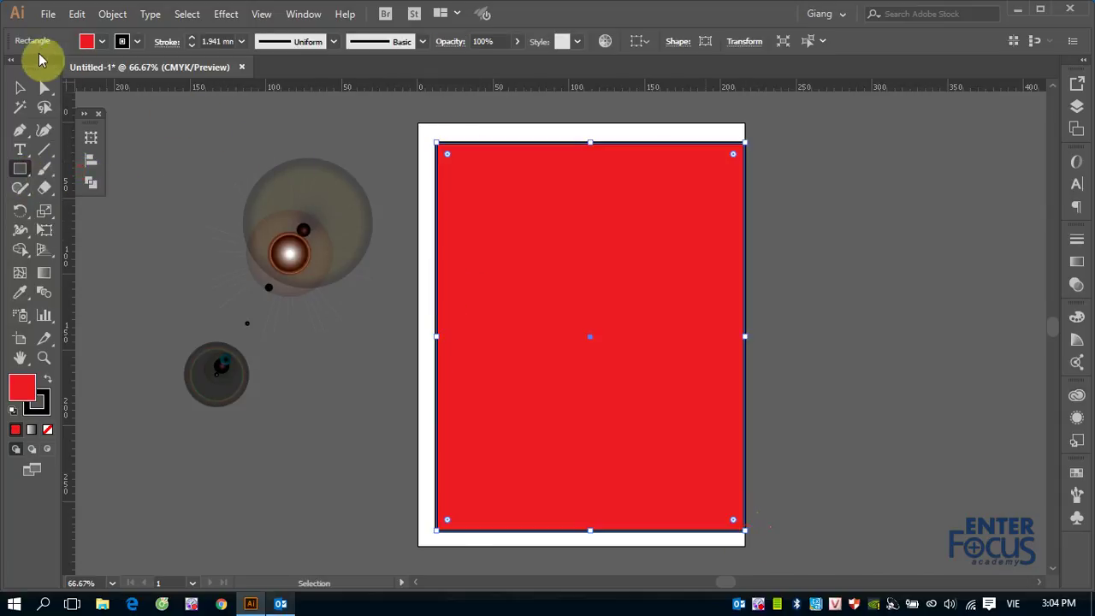
left_click(17, 88)
left_click(17, 88)
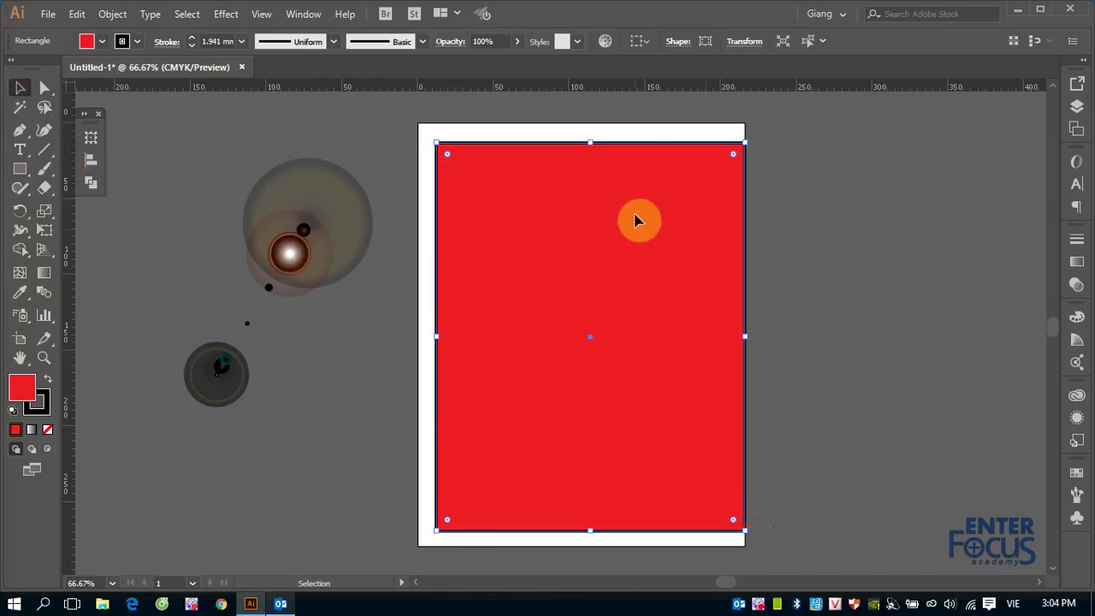
key("ctrl+shift+bracketleft")
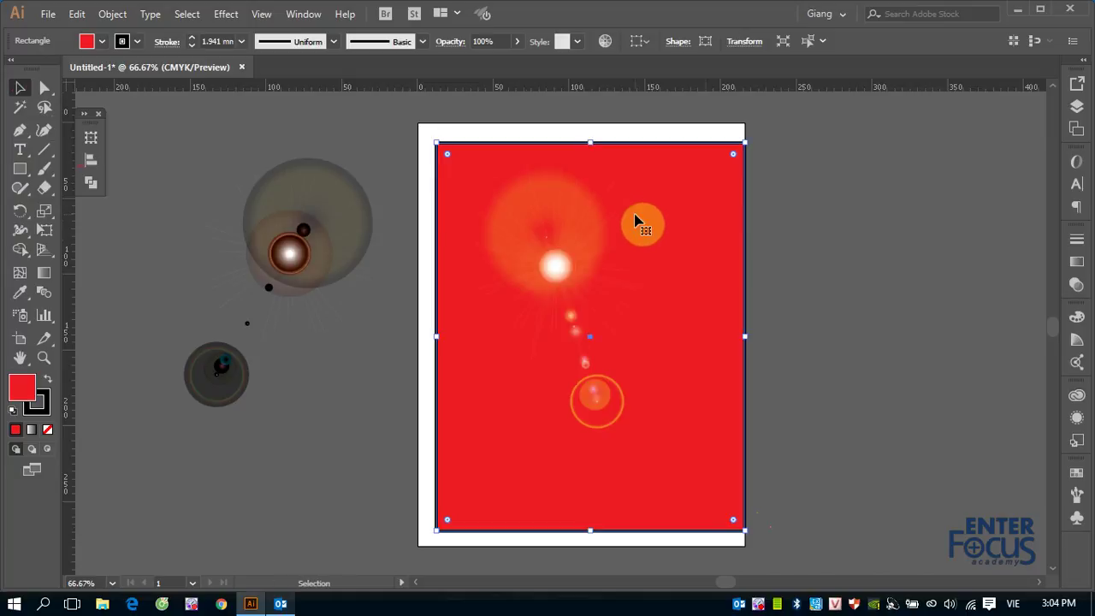
Step: Stretch the red rectangle's edges out to the artboard's borders, then deselect it
left_click_drag(686, 175, 667, 154)
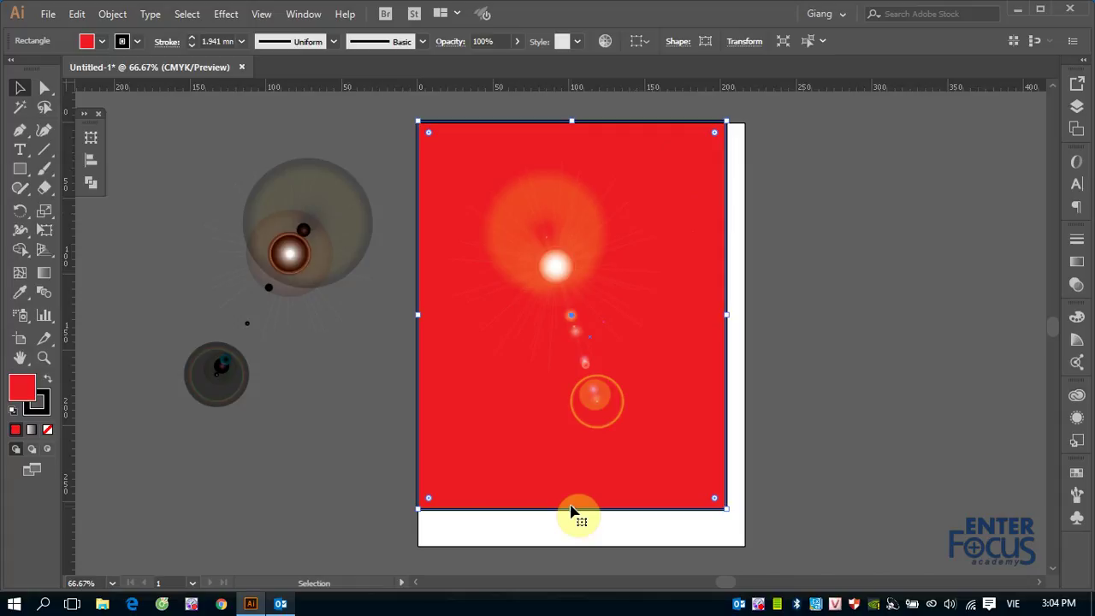
left_click_drag(572, 517, 574, 538)
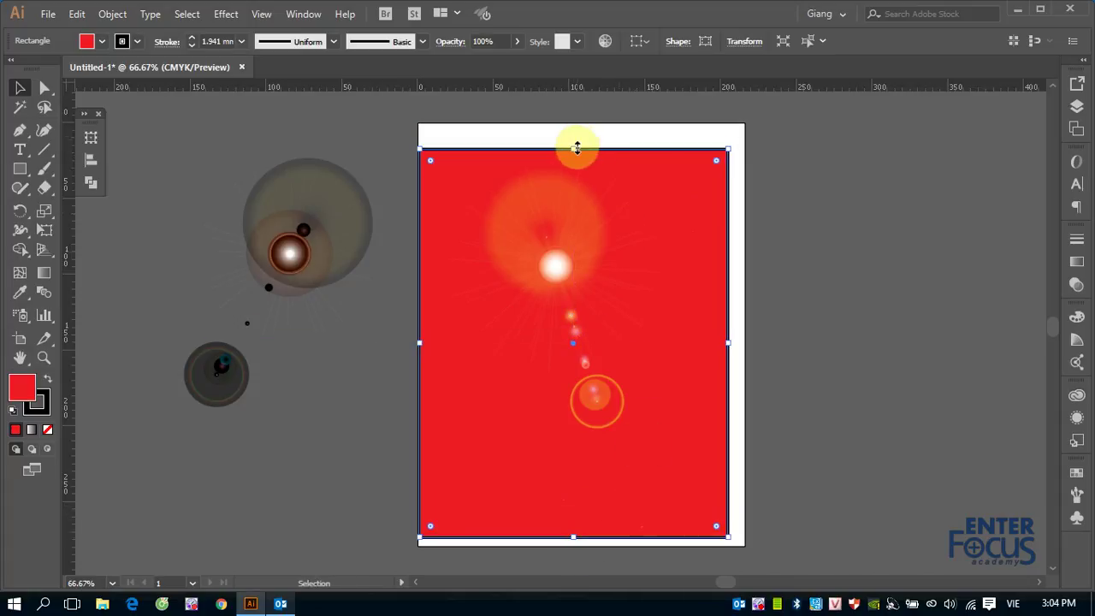
left_click_drag(575, 148, 582, 118)
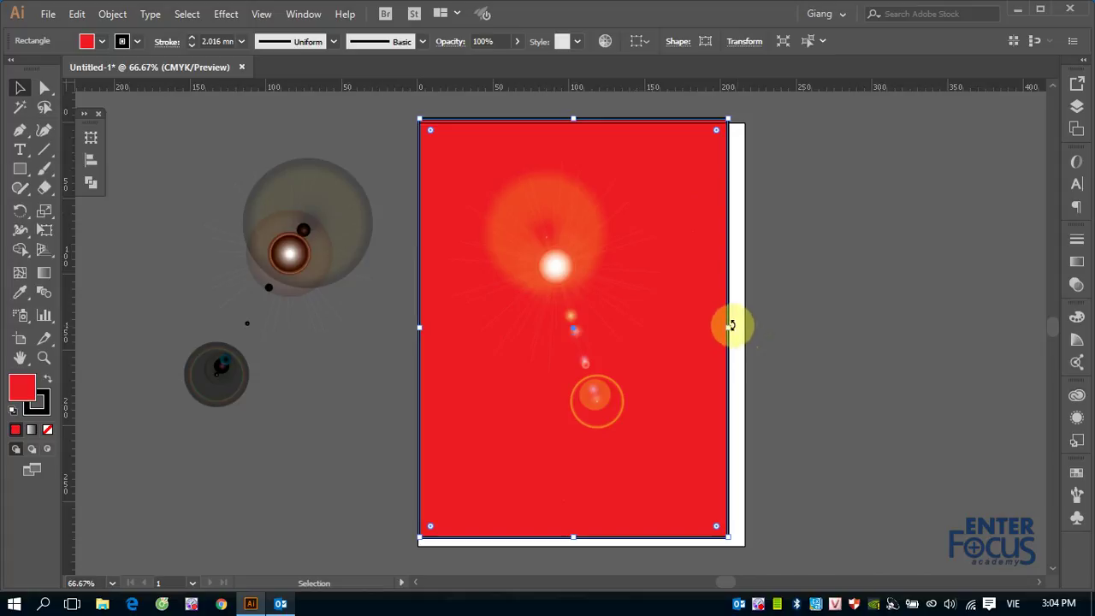
left_click_drag(729, 327, 749, 327)
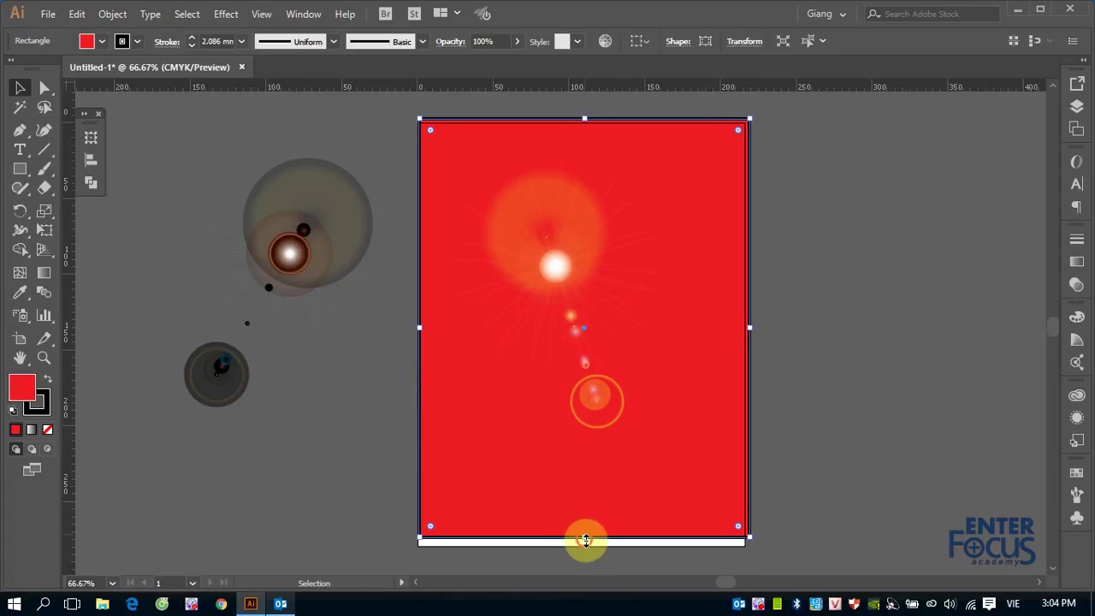
mouse_move(586, 541)
left_mouse_down()
mouse_move(586, 555)
mouse_move(586, 545)
left_mouse_up()
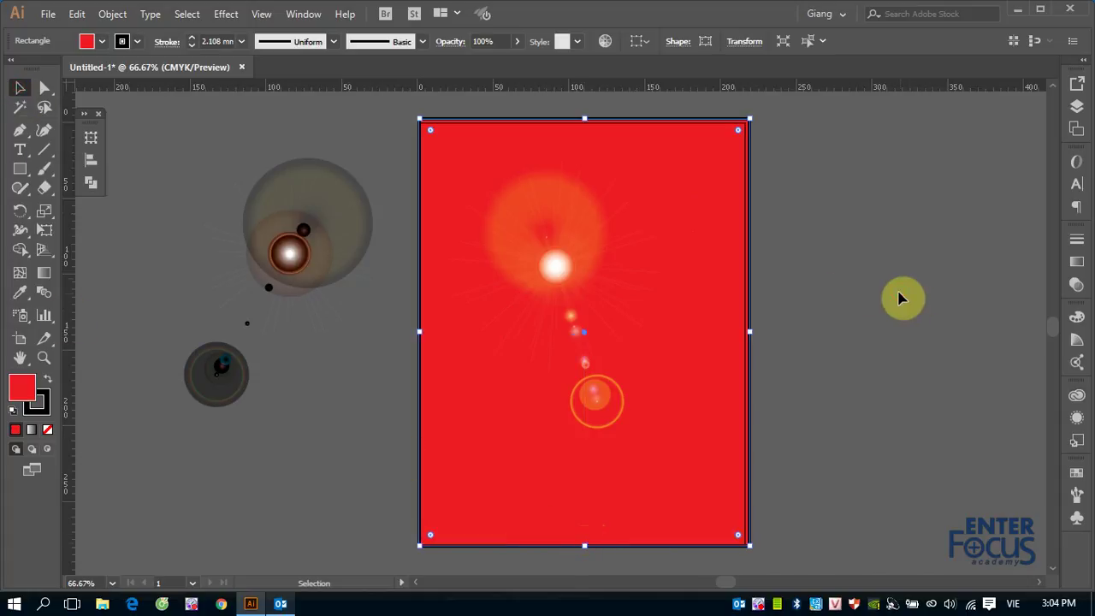
left_click(889, 301)
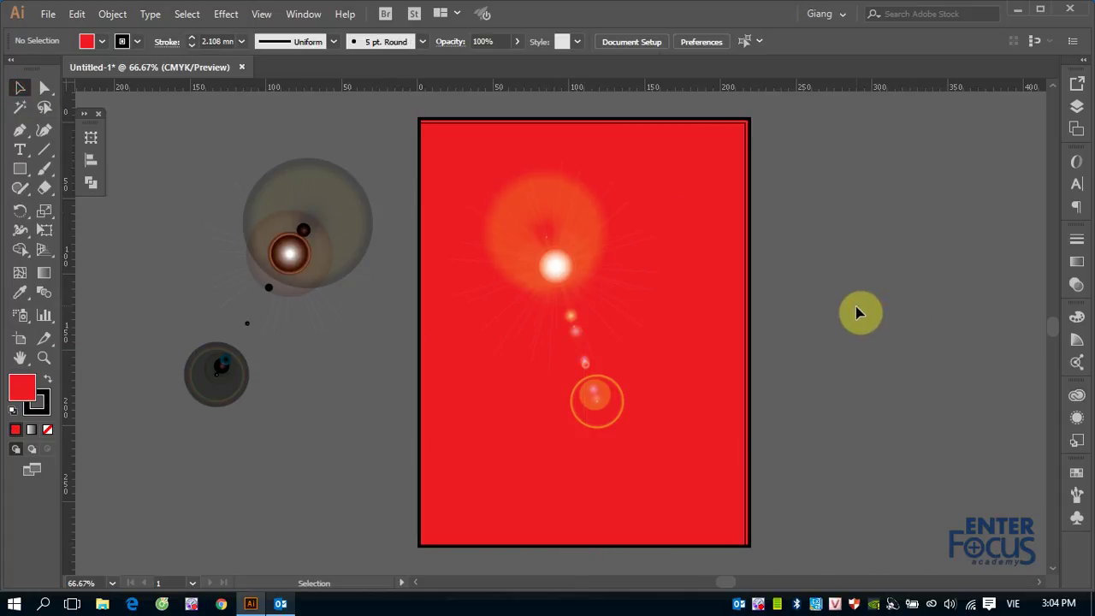
Step: Select the flare beside the artboard, then the red background rectangle
left_click(348, 214)
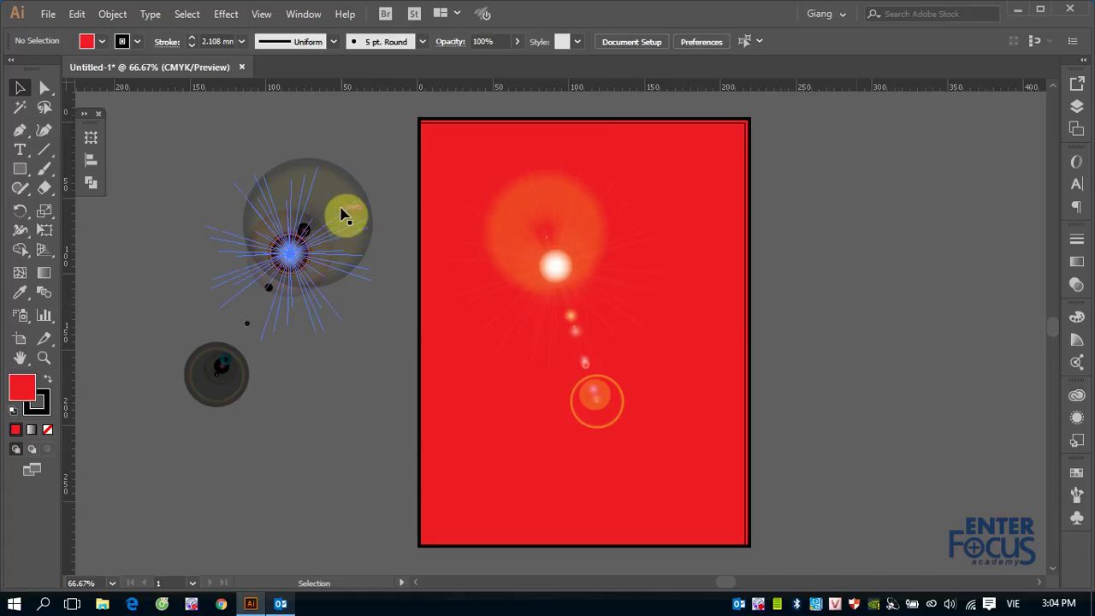
left_click(347, 200)
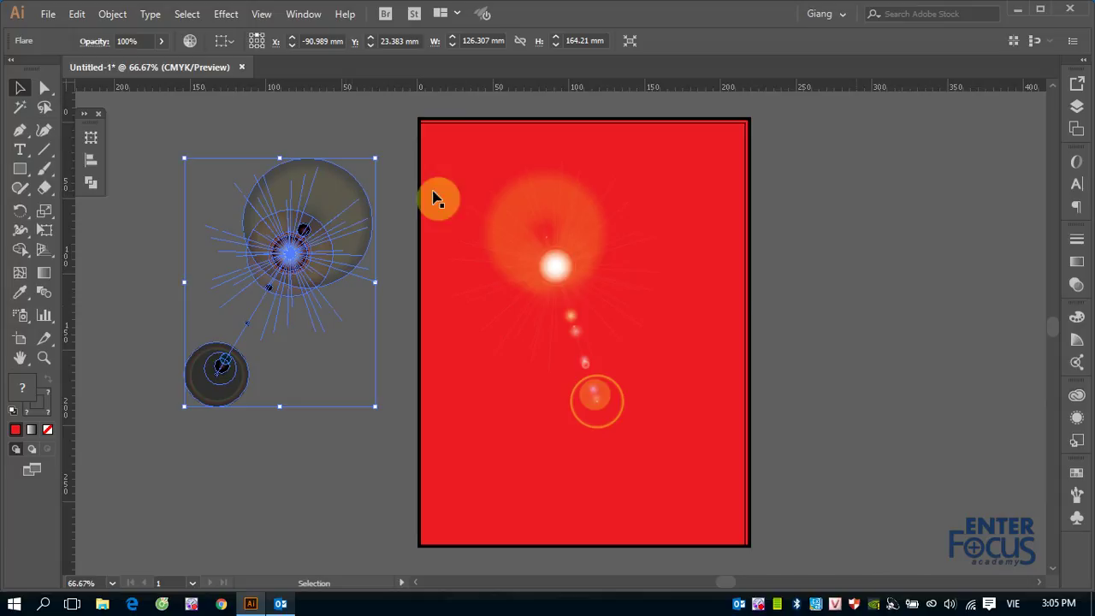
left_click(733, 157)
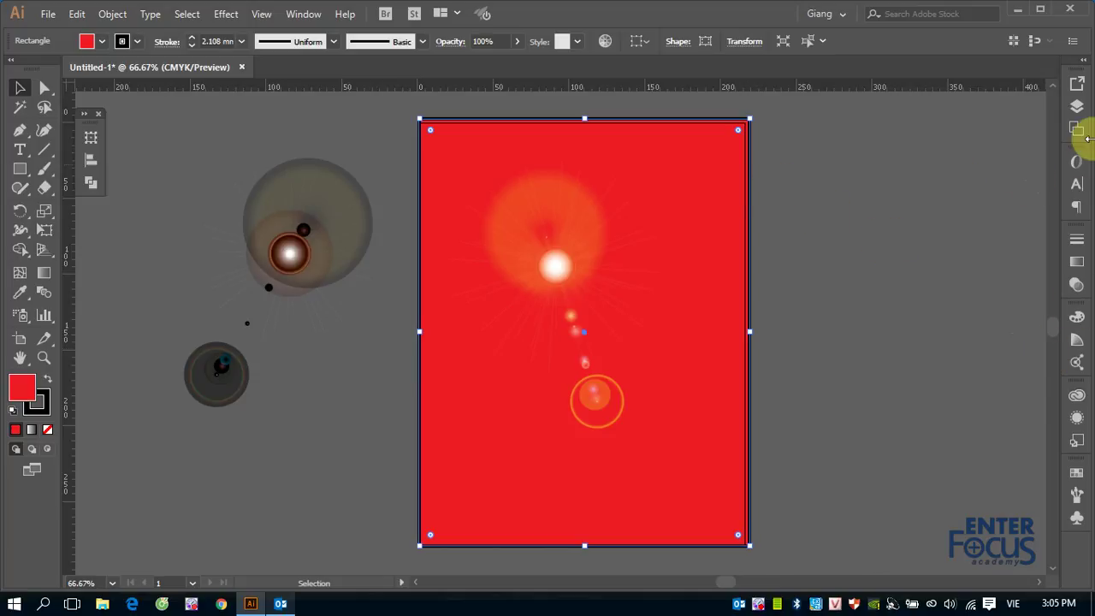
Step: Recolor the rectangle dark blue, green, then cyan, and move the left flare onto the artboard
left_click(1077, 472)
left_click(967, 462)
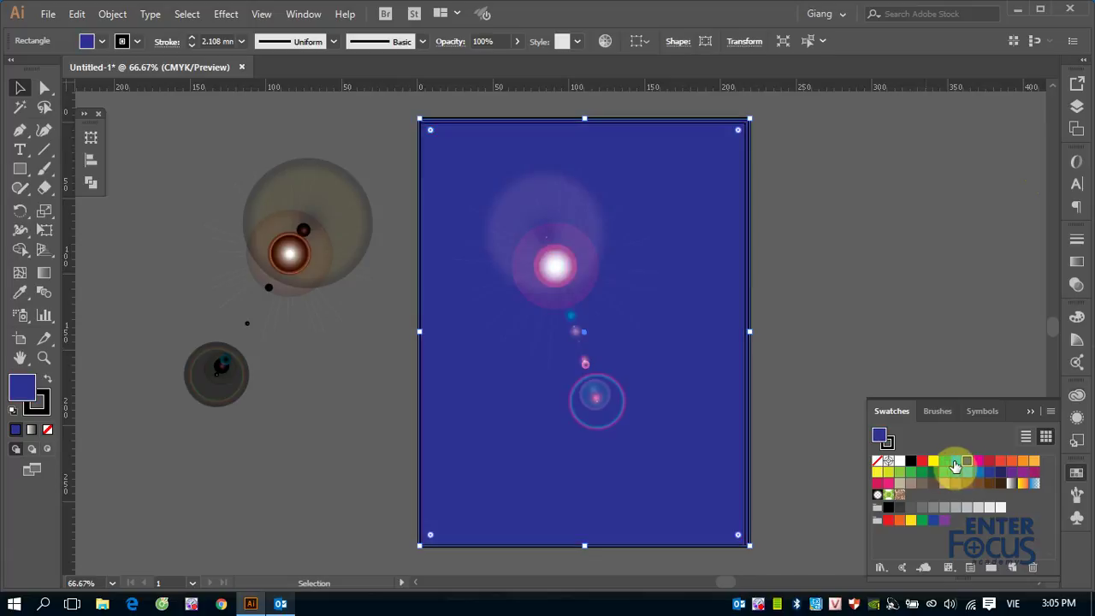
left_click(945, 463)
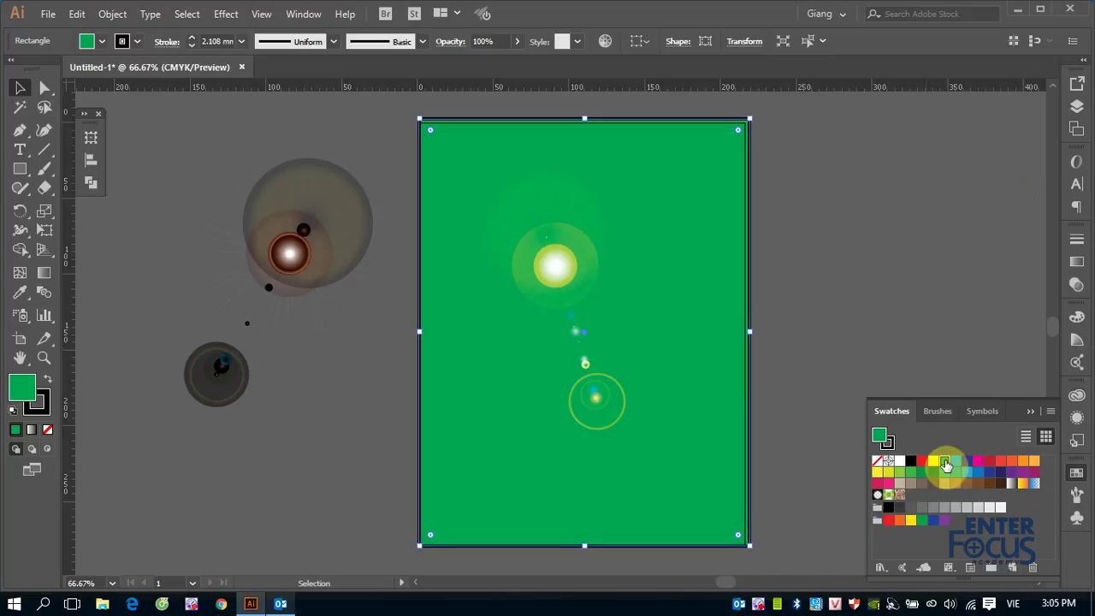
left_click(957, 462)
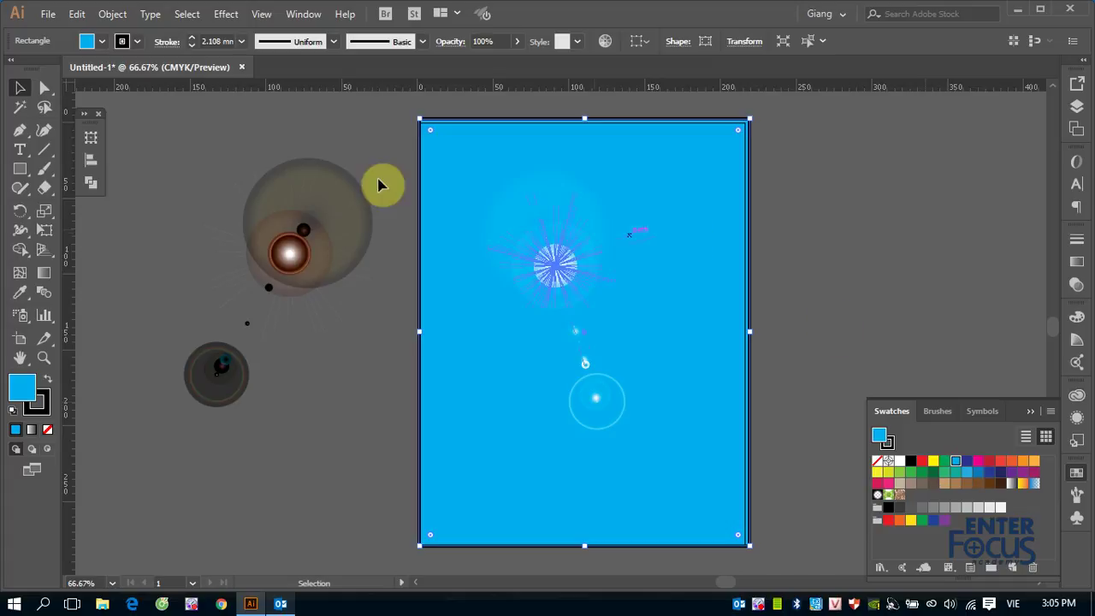
left_click(210, 135)
left_click_drag(346, 220, 528, 253)
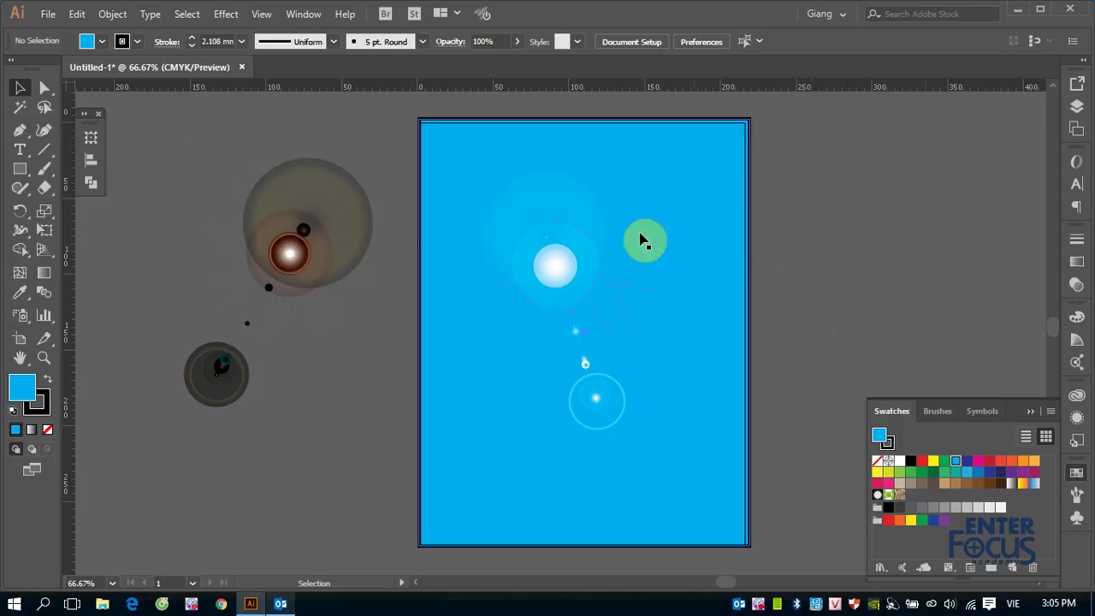
Step: Delete the flare and the blue background rectangle, then show the Line Segment tool flyout
left_click(561, 265)
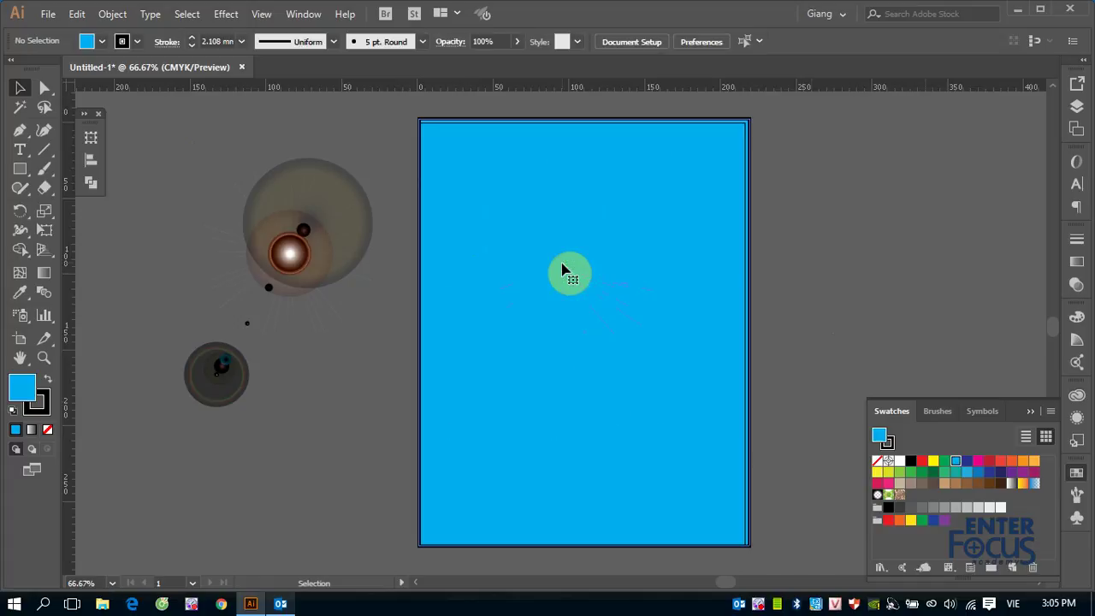
left_click_drag(563, 267, 346, 250)
key("Delete")
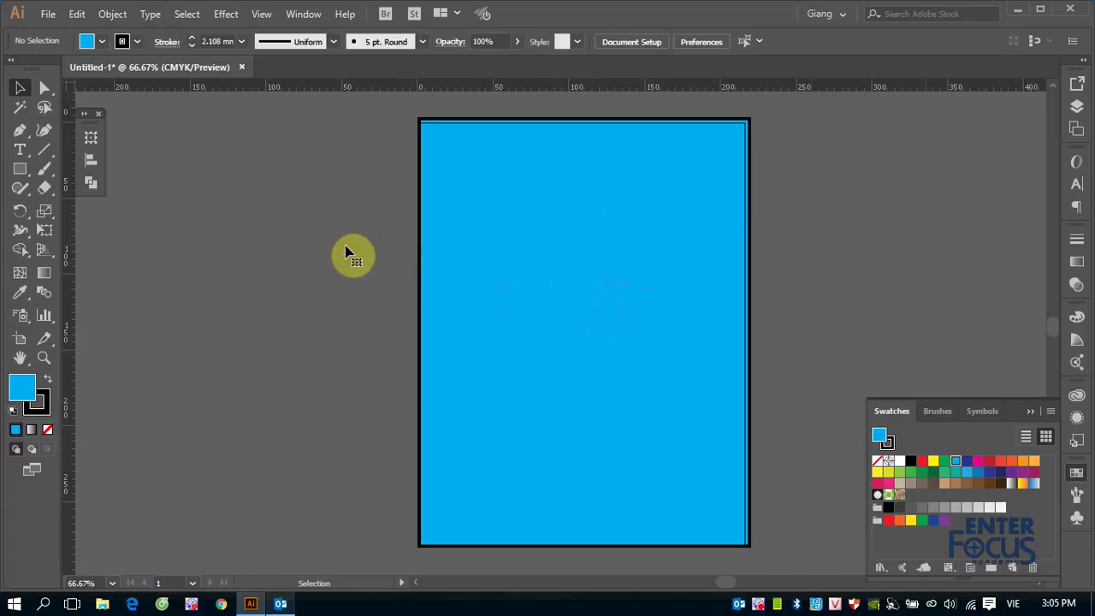
left_click(481, 224)
key("Delete")
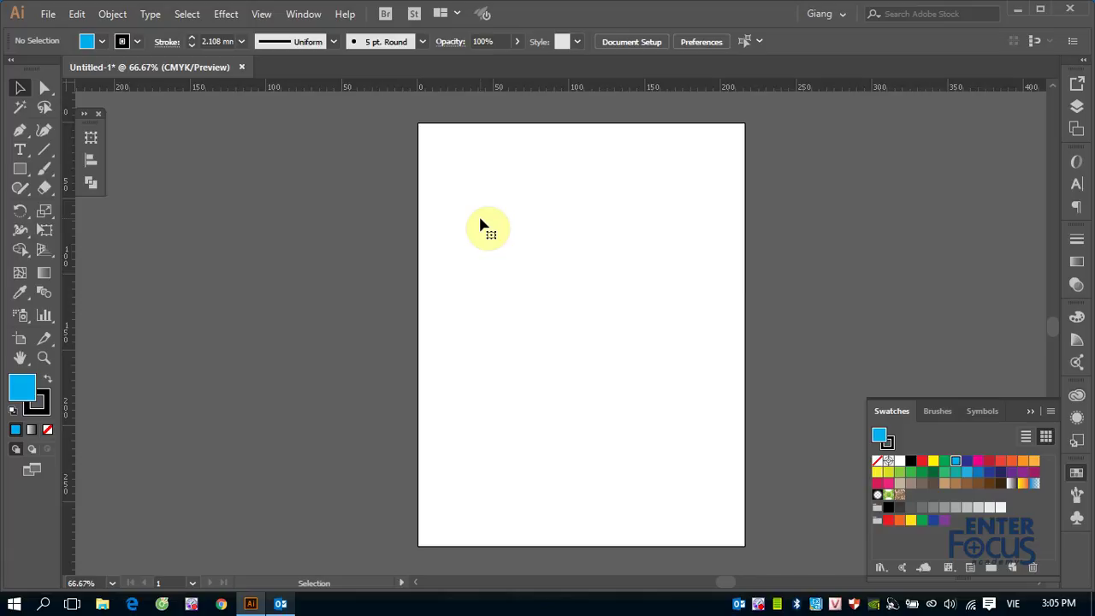
left_click(41, 152)
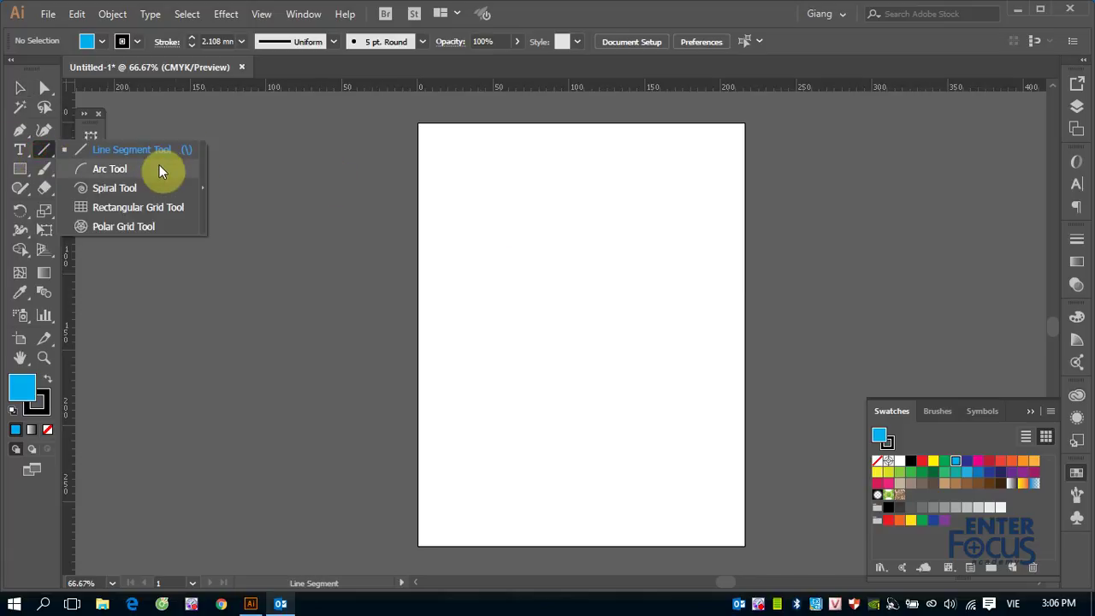